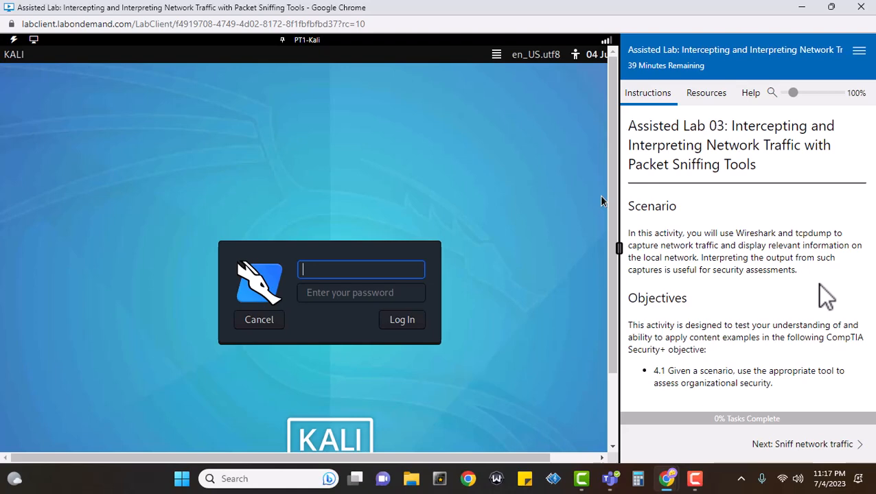
Go to the Sniff network traffic page, tick step 1, and log in to Kali as root with the account password
click(821, 454)
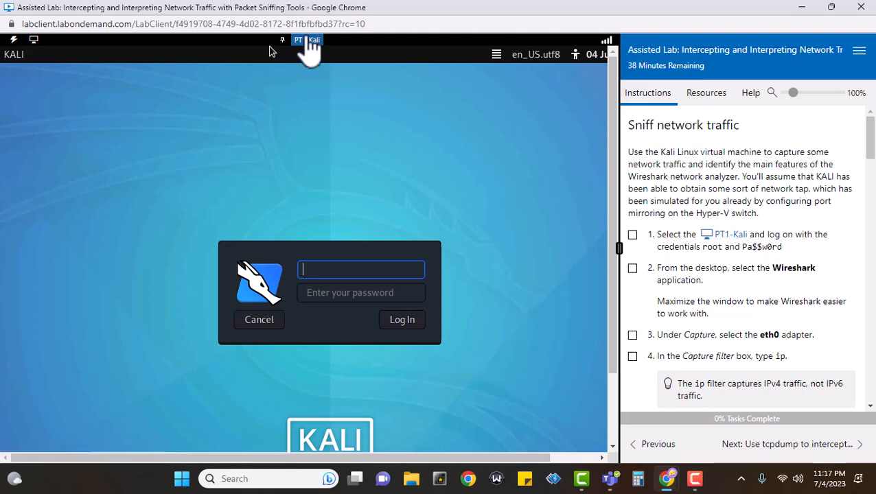
click(632, 235)
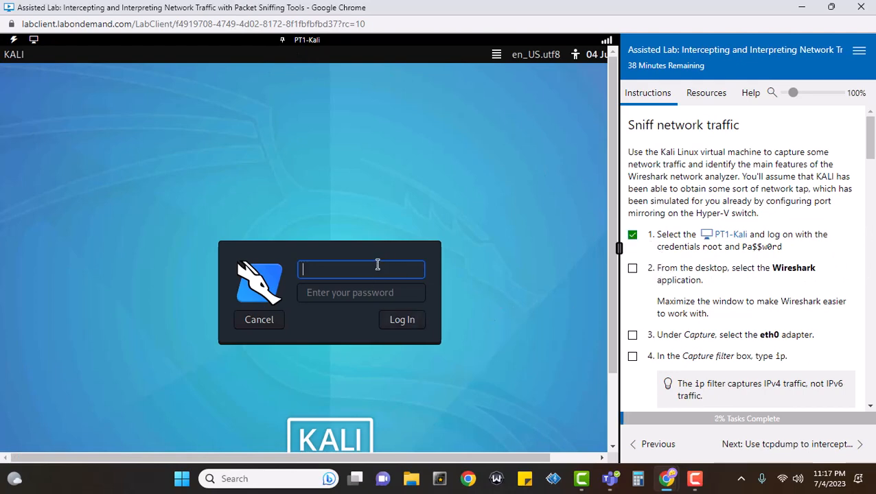
text(root)
key(Tab)
text(Pa)
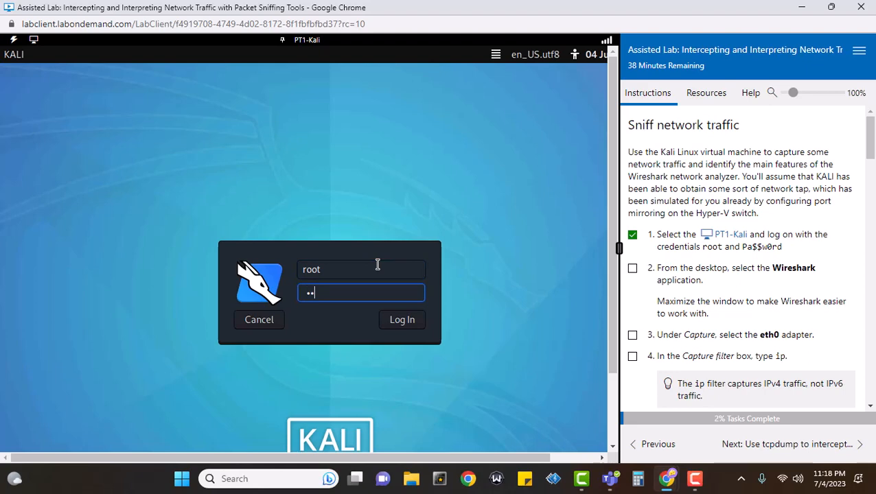
text($$w0rd)
key(Return)
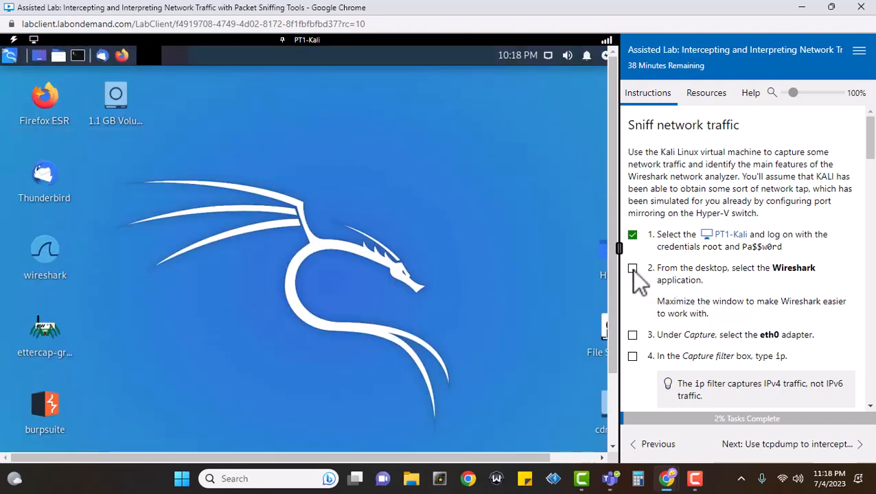
Tick step 2, launch Wireshark from the desktop maximized, then tick step 3
click(633, 269)
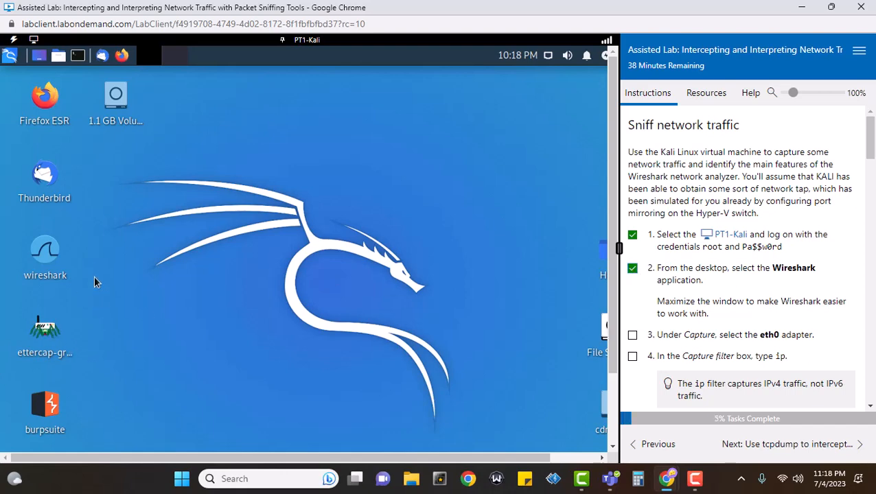
double_click(40, 254)
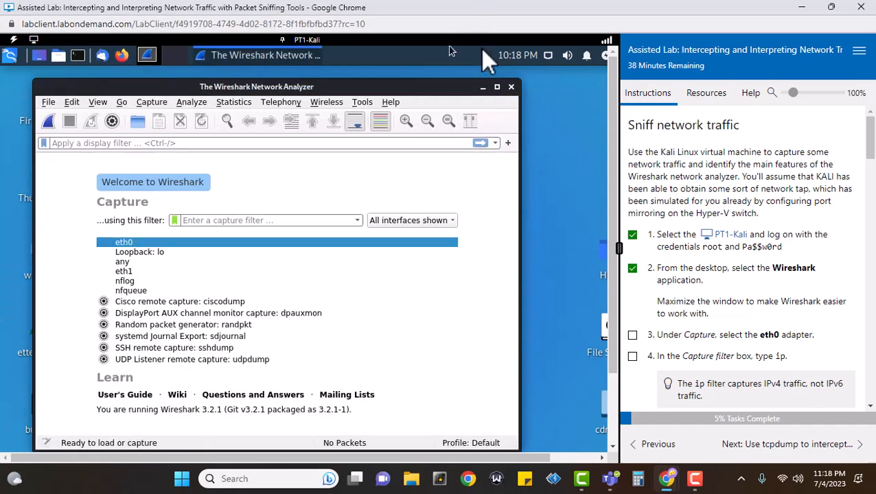
click(497, 87)
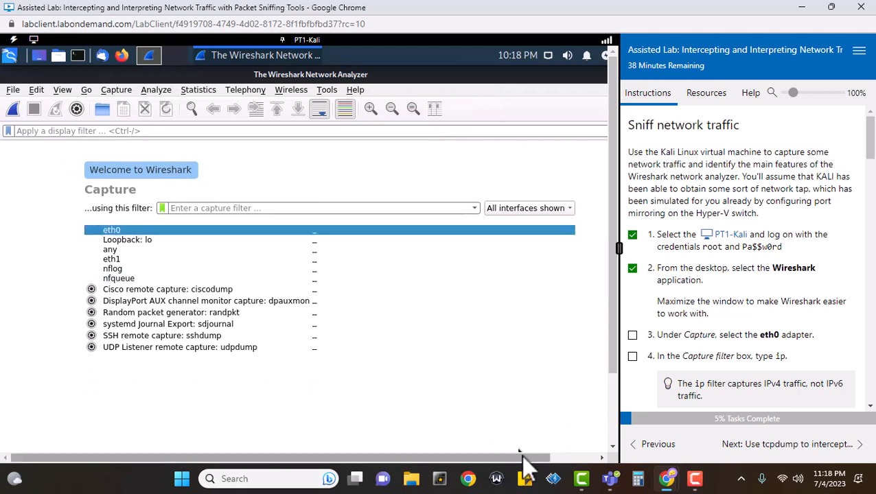
drag(524, 458, 550, 445)
scroll(680, 298, down, 1)
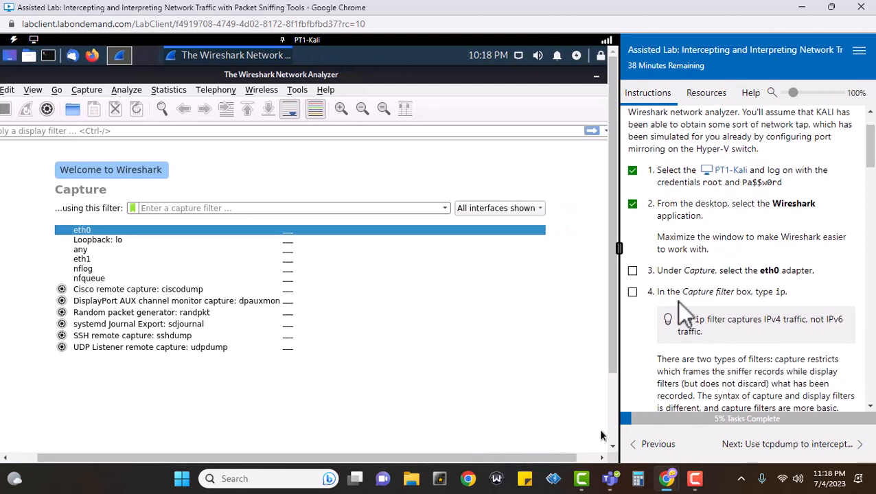
click(632, 270)
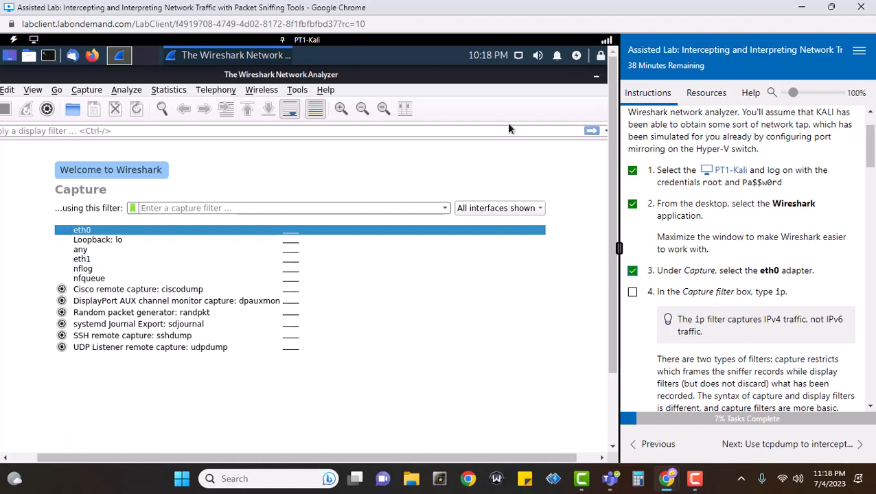
click(444, 209)
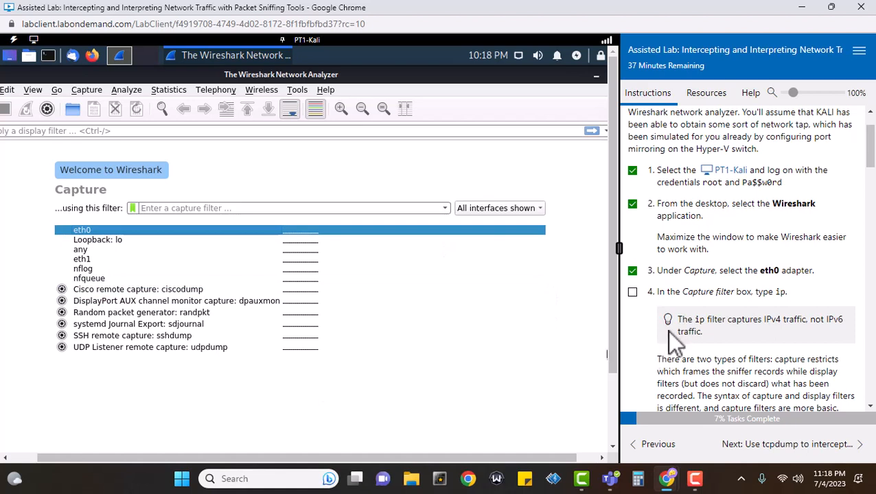
Enter ip as the capture filter and tick lab step 4
click(367, 207)
text(i)
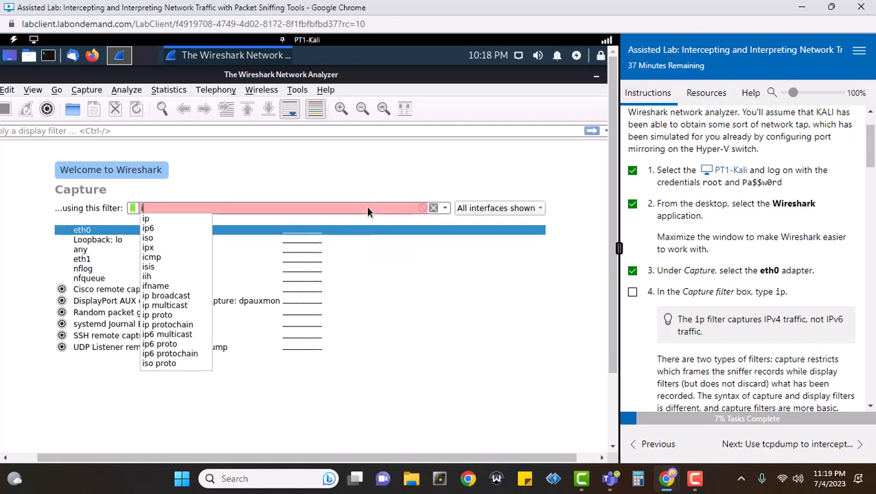
text(p)
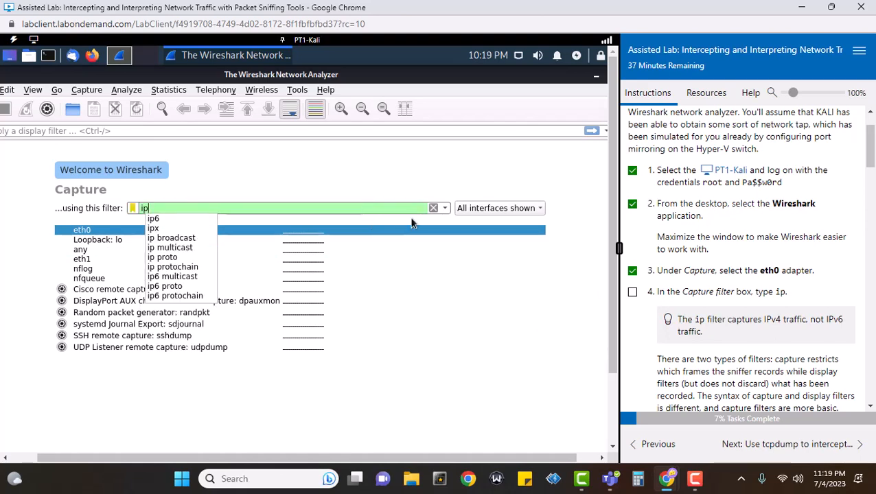
click(554, 383)
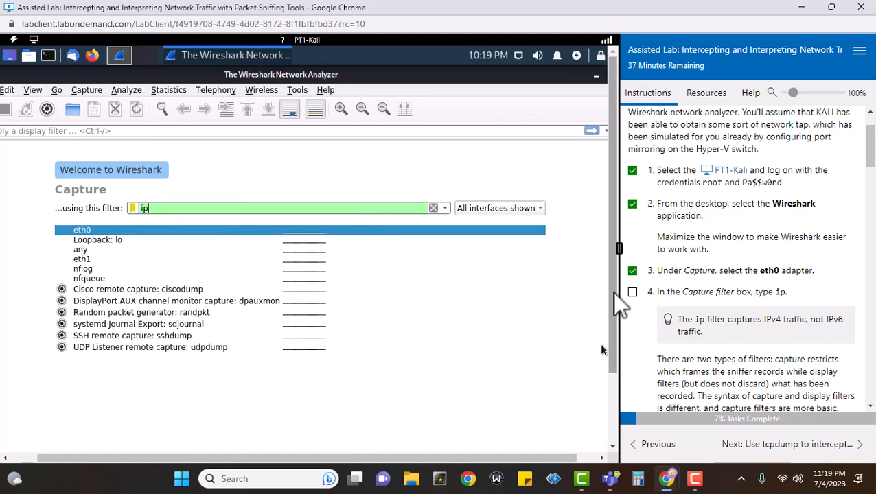
click(632, 293)
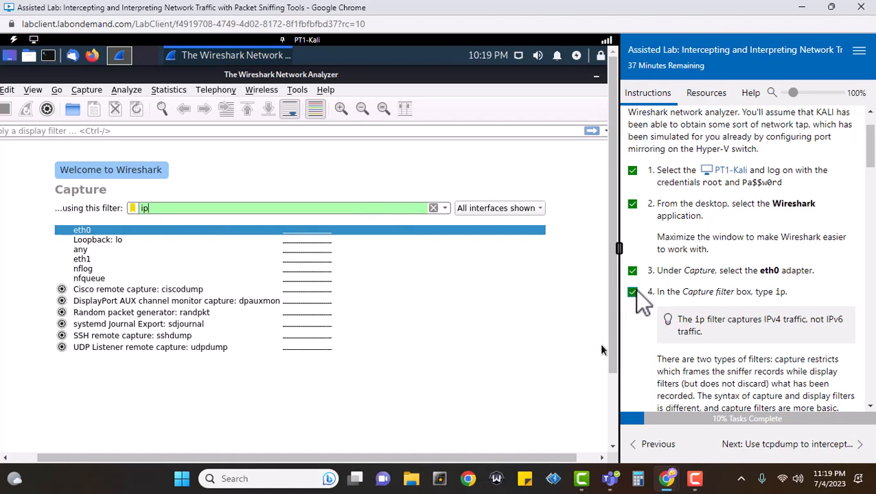
Scroll the instructions down and tick lab step 5
scroll(833, 333, down, 1)
scroll(833, 329, down, 2)
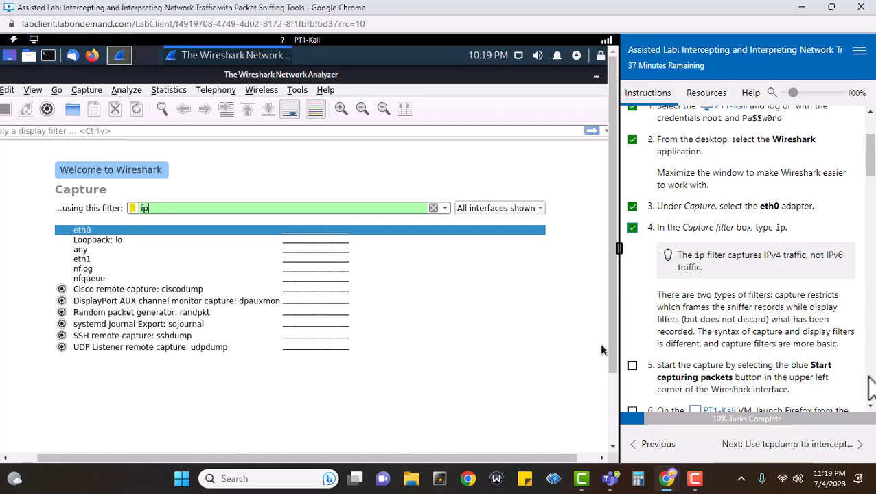
scroll(866, 381, down, 3)
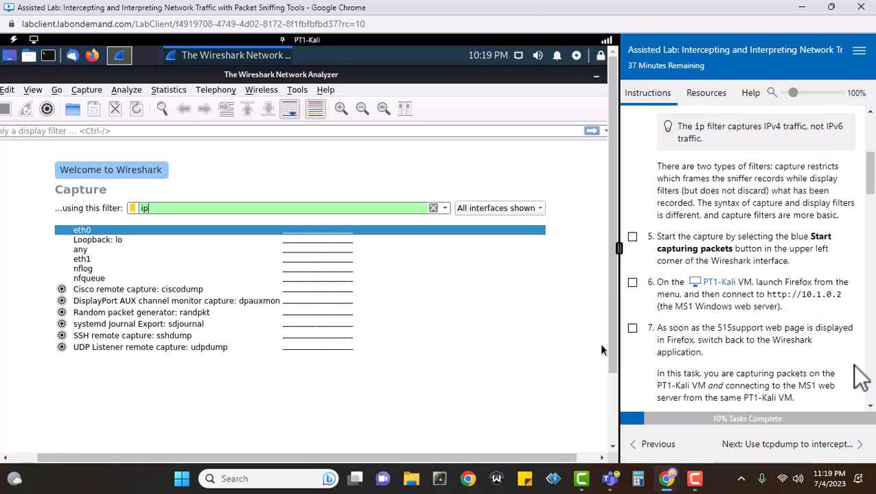
click(632, 237)
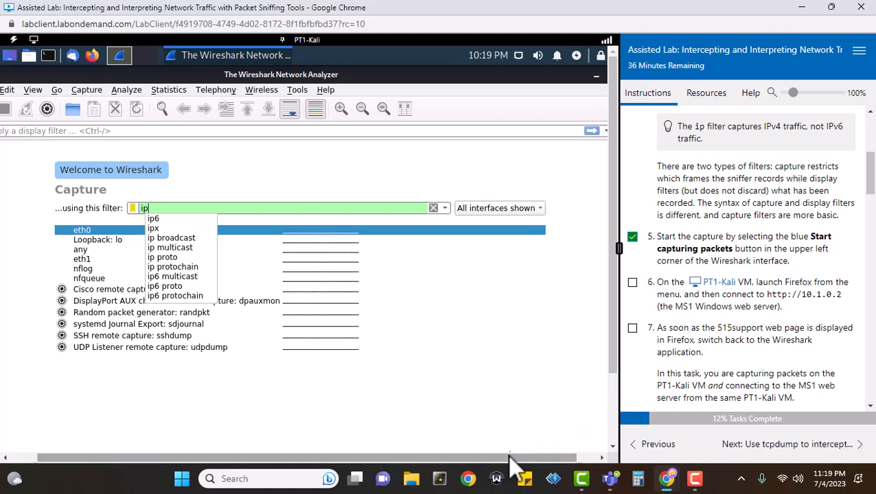
drag(501, 456, 460, 450)
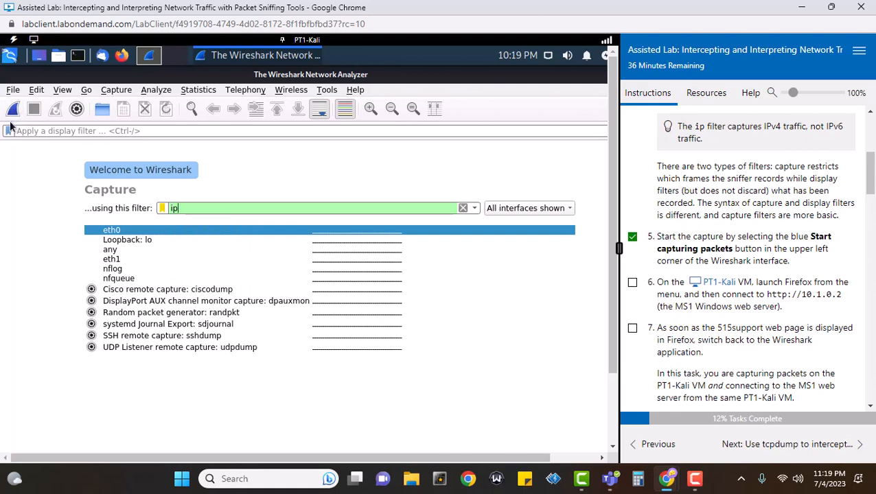
Start capturing packets on eth0 with the ip filter, then launch Firefox
right_click(18, 112)
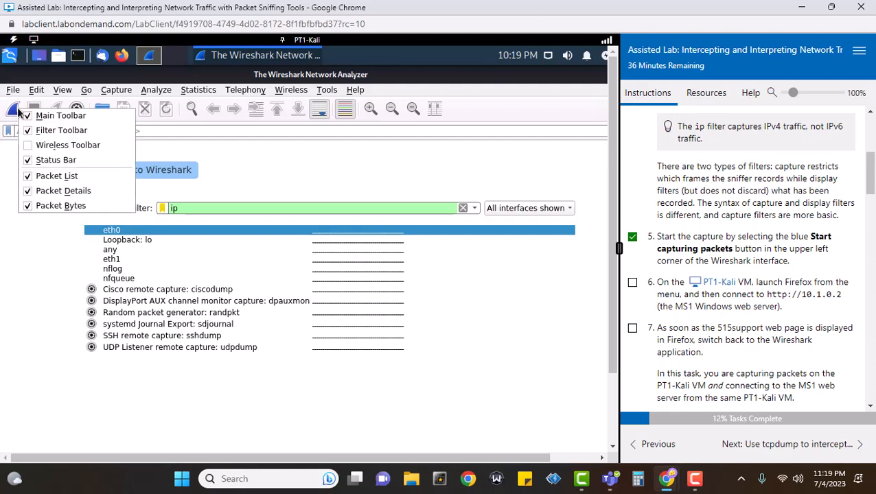
key(Escape)
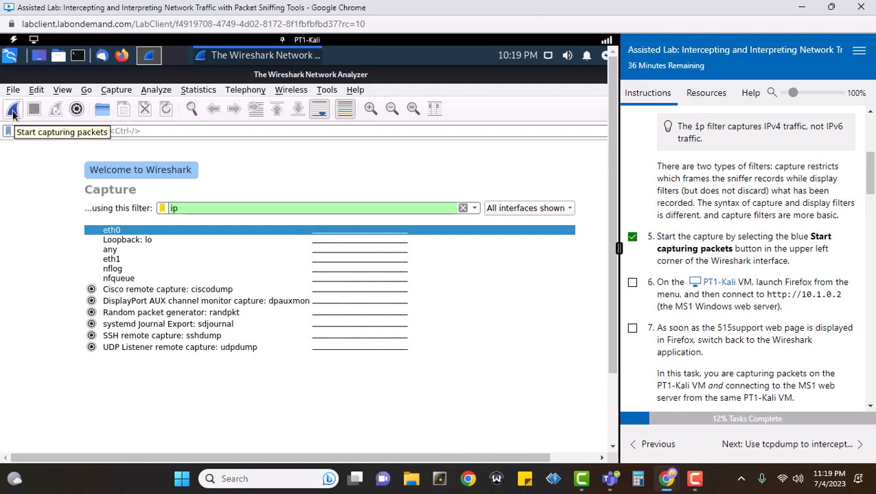
click(14, 114)
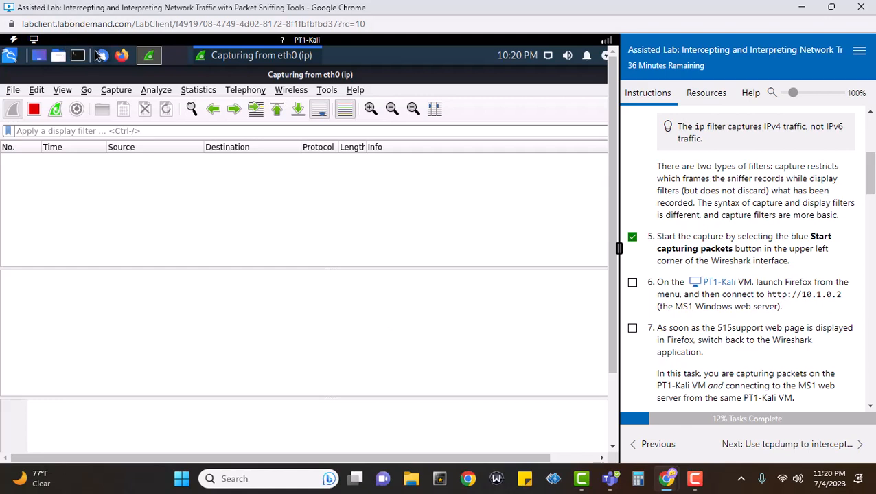
click(123, 55)
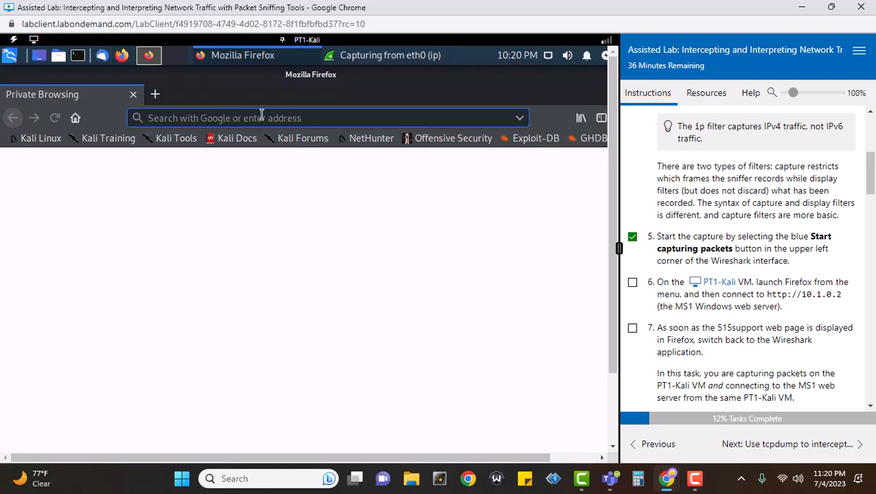
text(http)
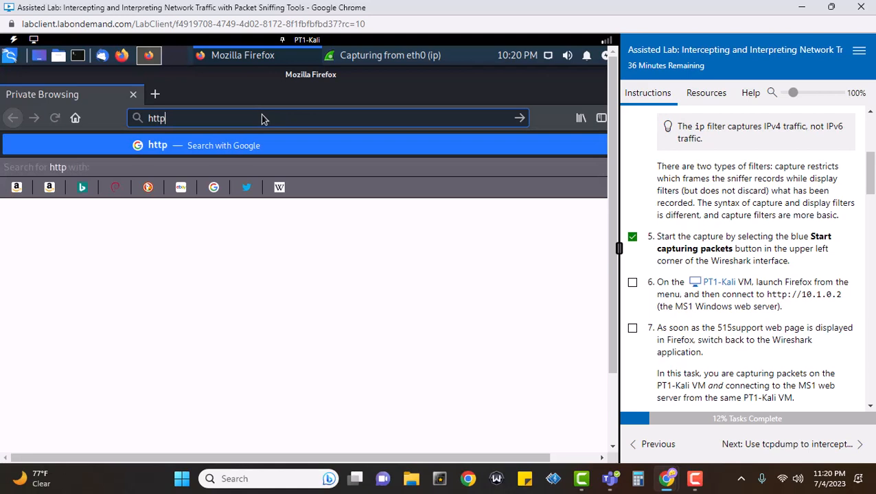
text(://)
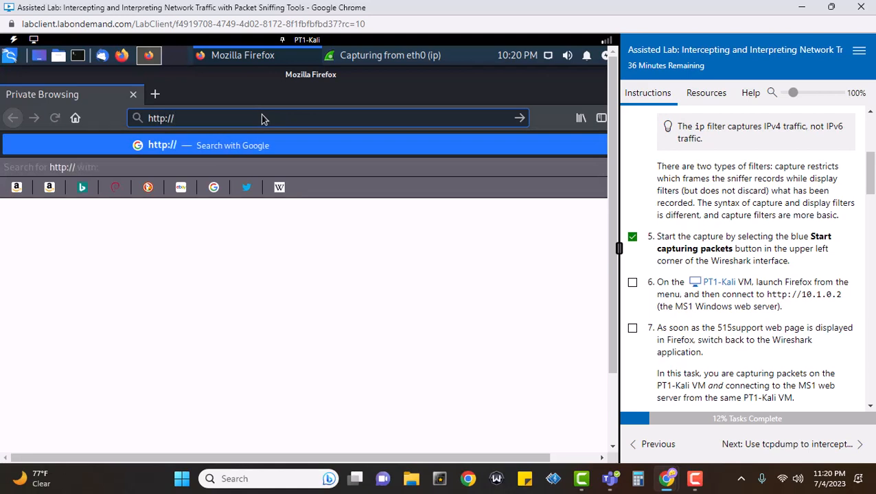
text(10.)
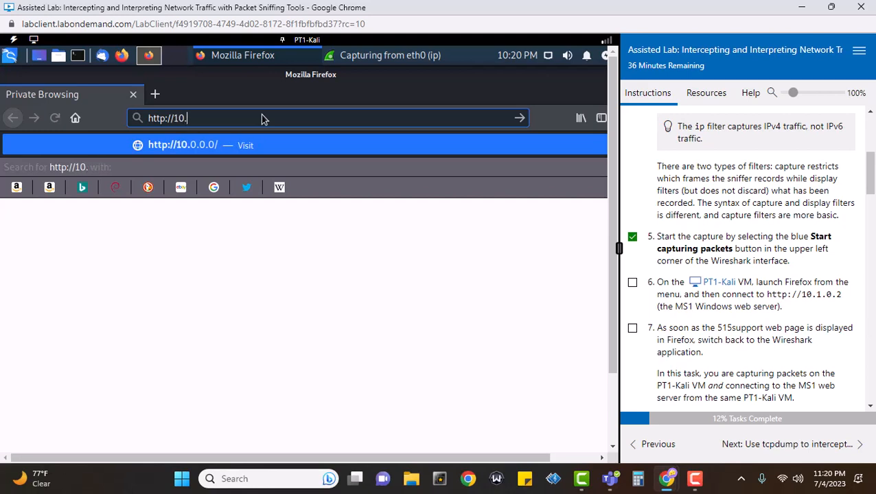
text(1.0.)
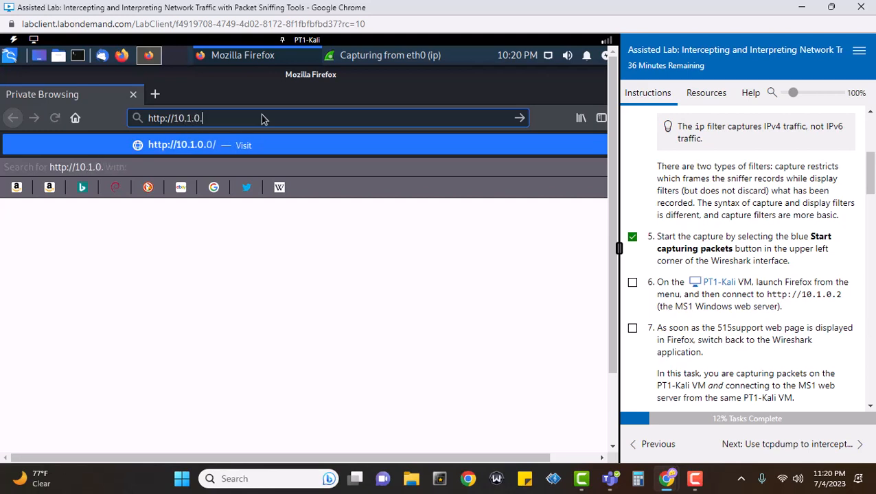
text(2)
key(Return)
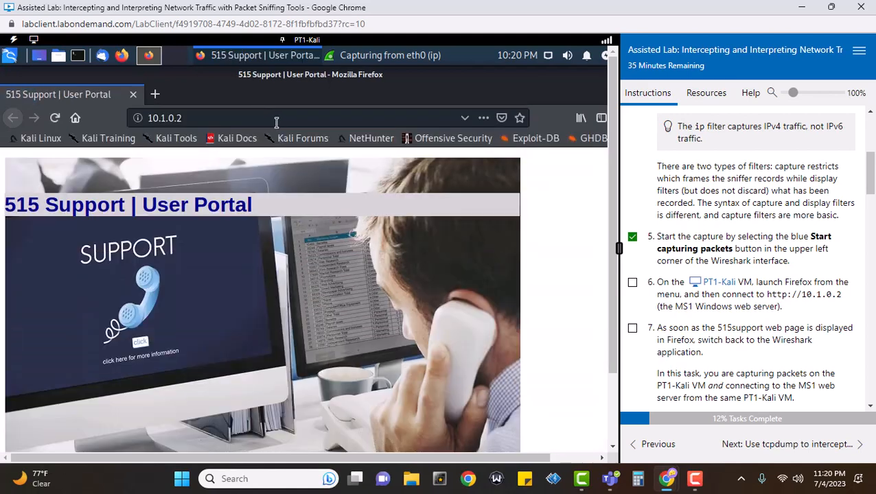
click(631, 282)
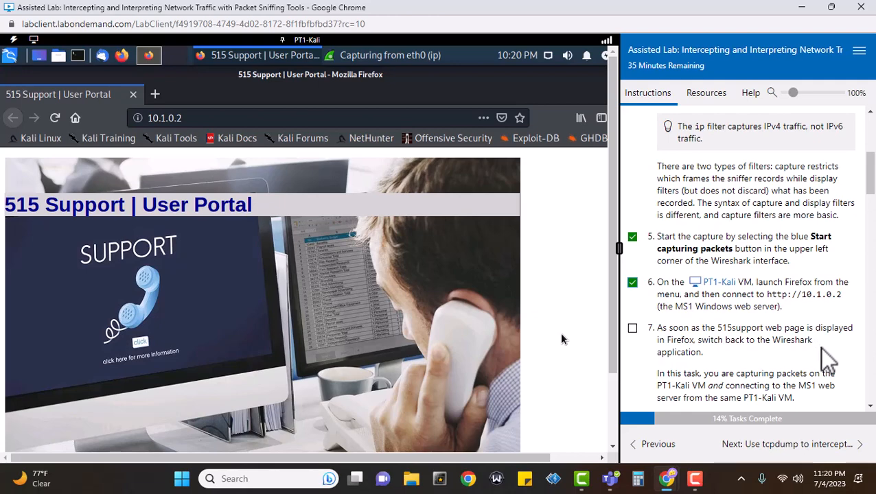
scroll(610, 267, down, 3)
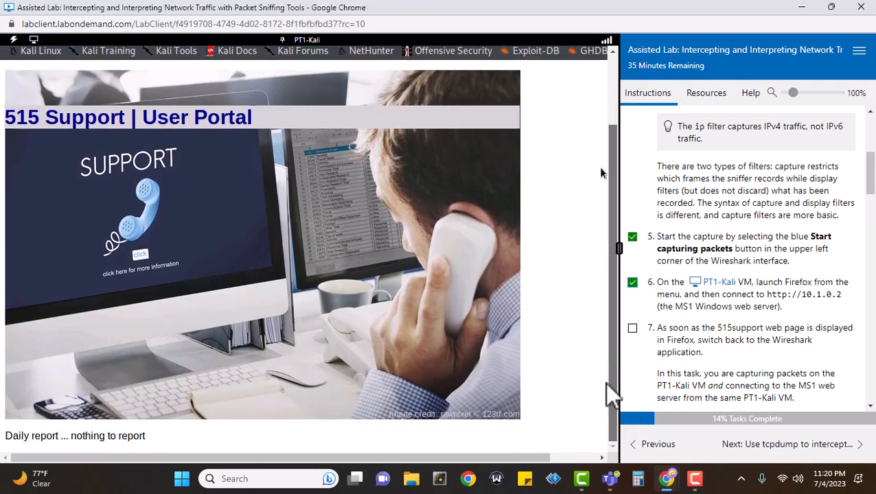
scroll(305, 334, down, 5)
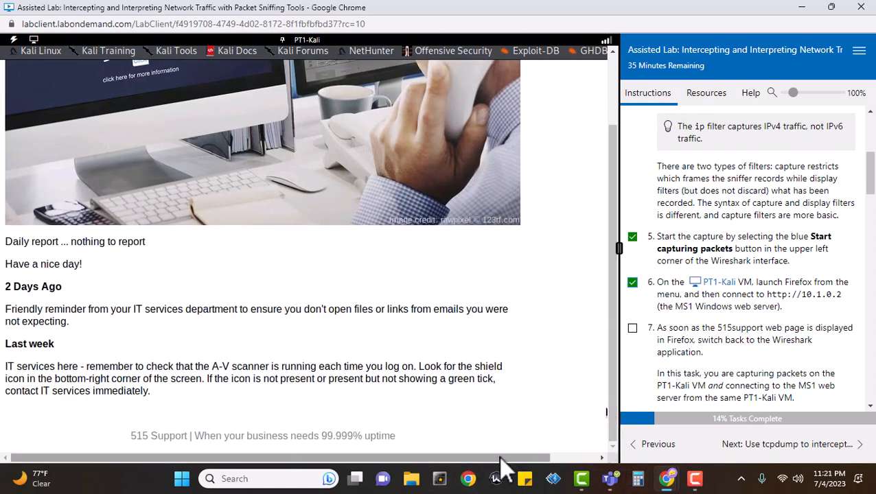
drag(499, 457, 555, 412)
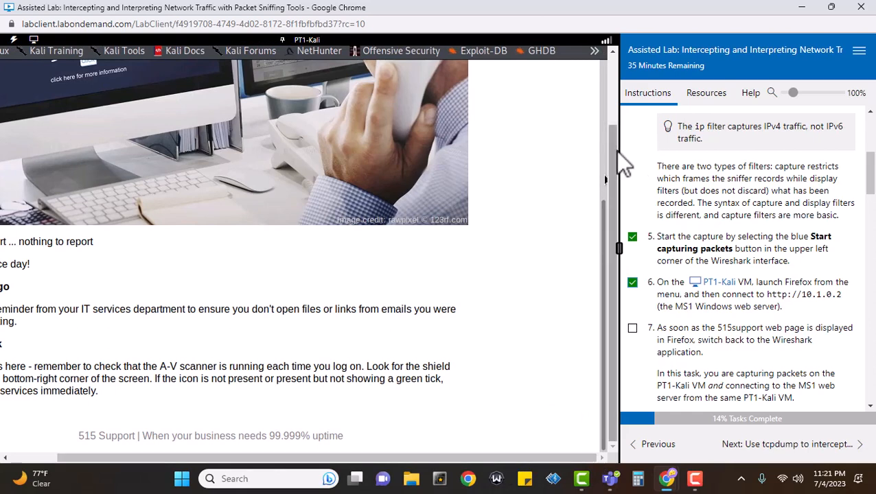
drag(615, 158, 621, 27)
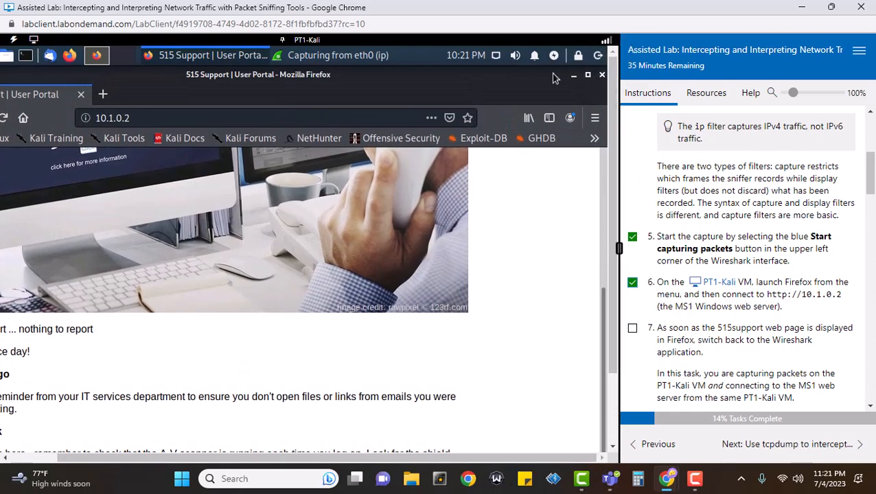
Minimize Firefox to return to the running Wireshark capture and tick lab steps 7 and 8
click(574, 76)
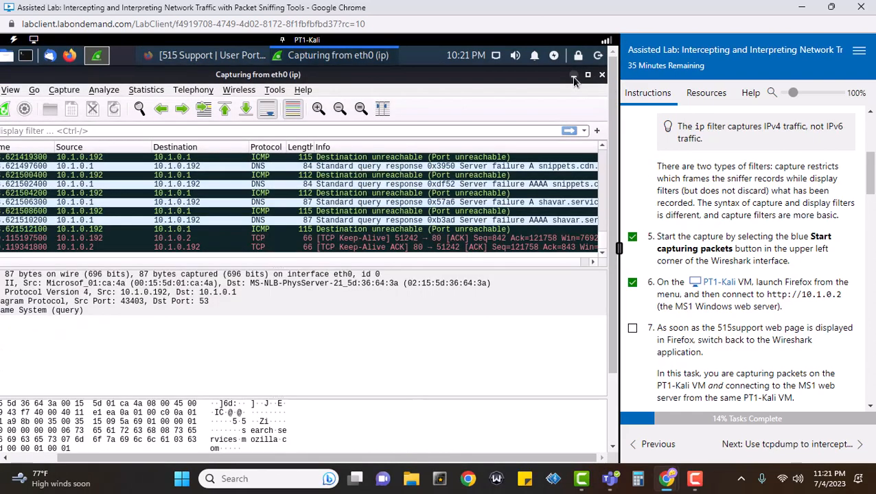
click(633, 328)
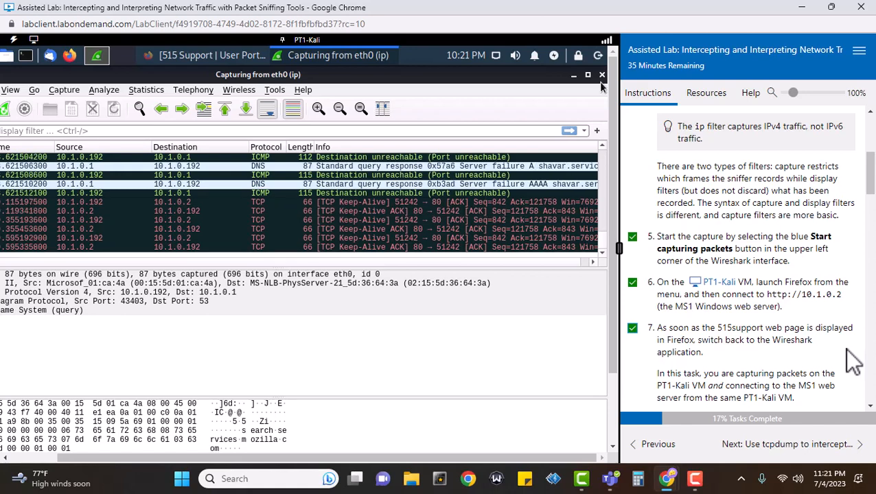
scroll(853, 361, down, 4)
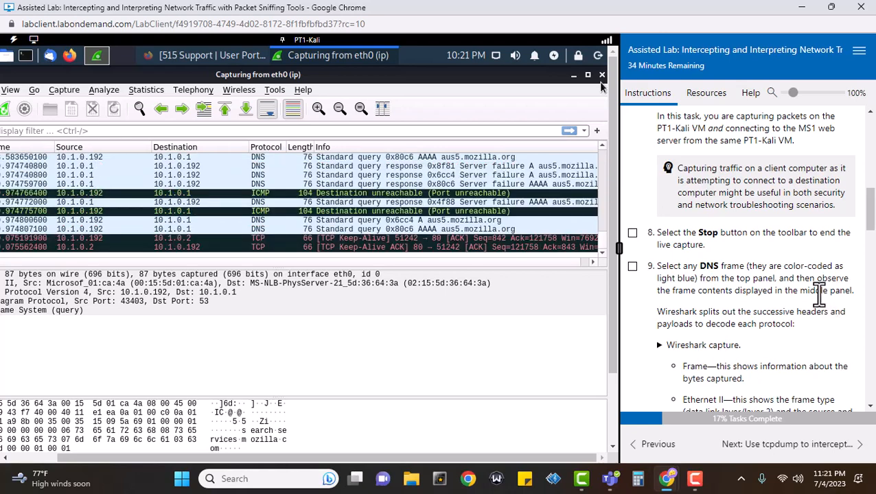
click(632, 233)
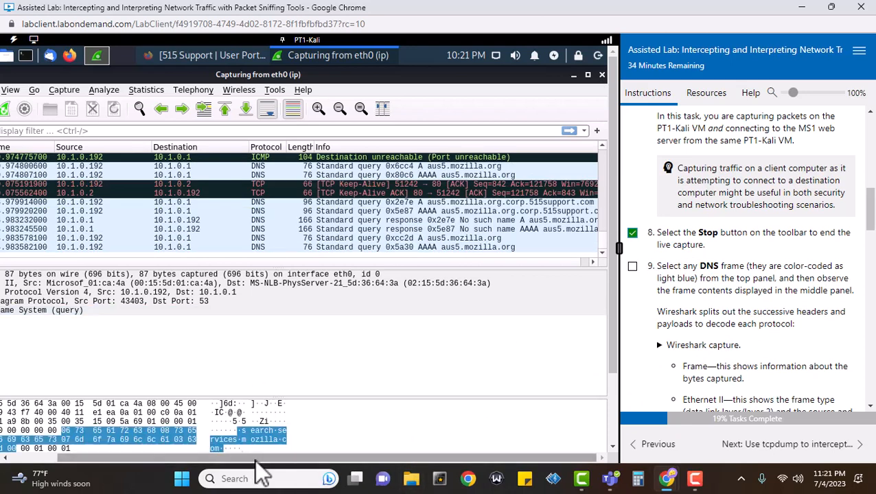
drag(255, 460, 162, 451)
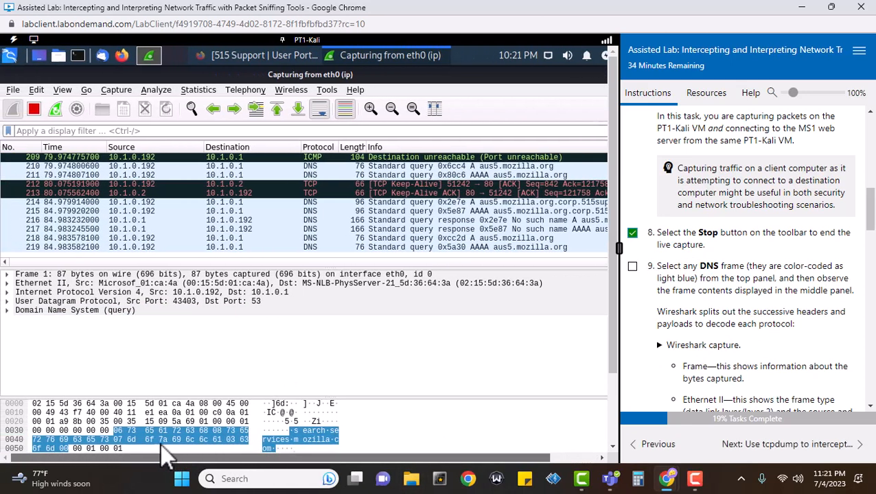
Stop the capture, tick step 9, and select DNS query frame 221
click(34, 110)
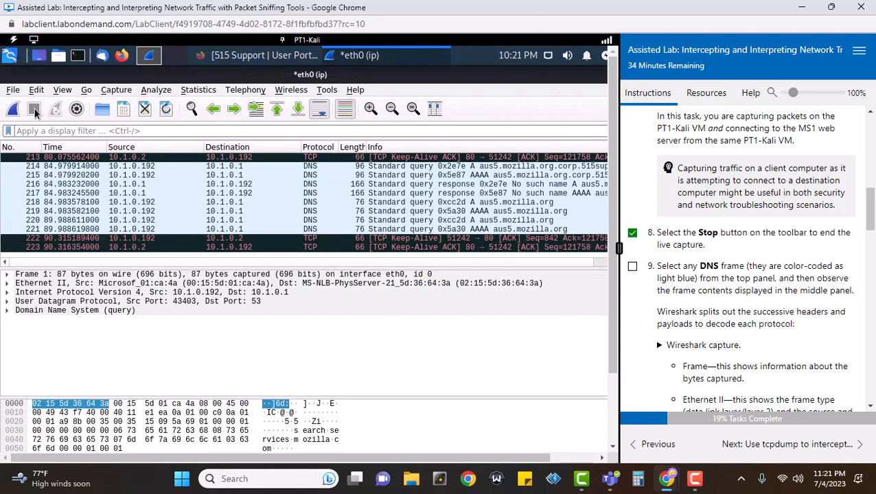
click(632, 267)
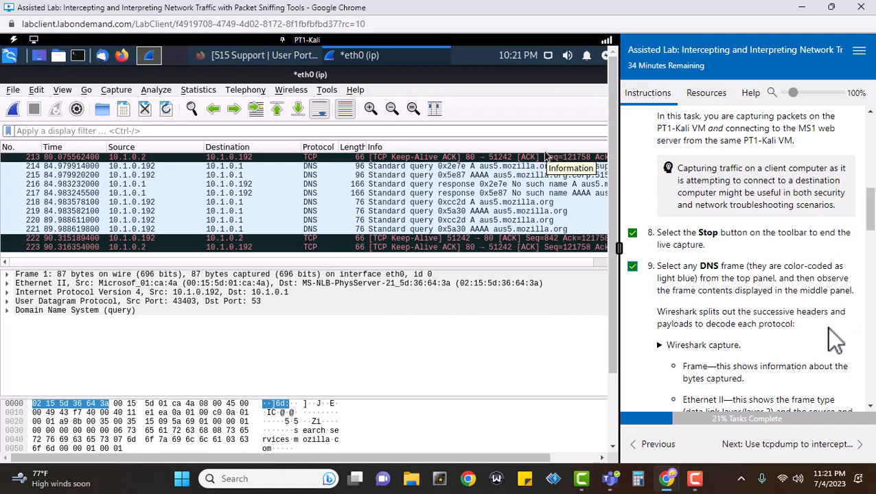
click(311, 231)
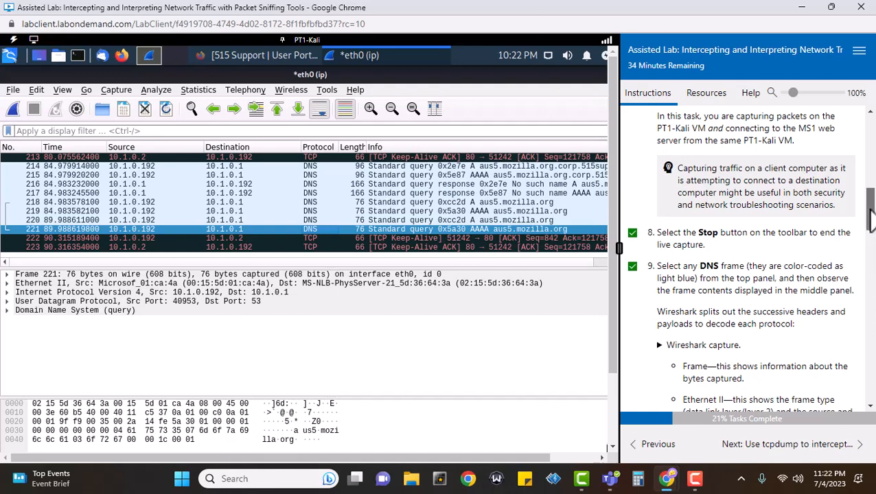
drag(869, 216, 870, 248)
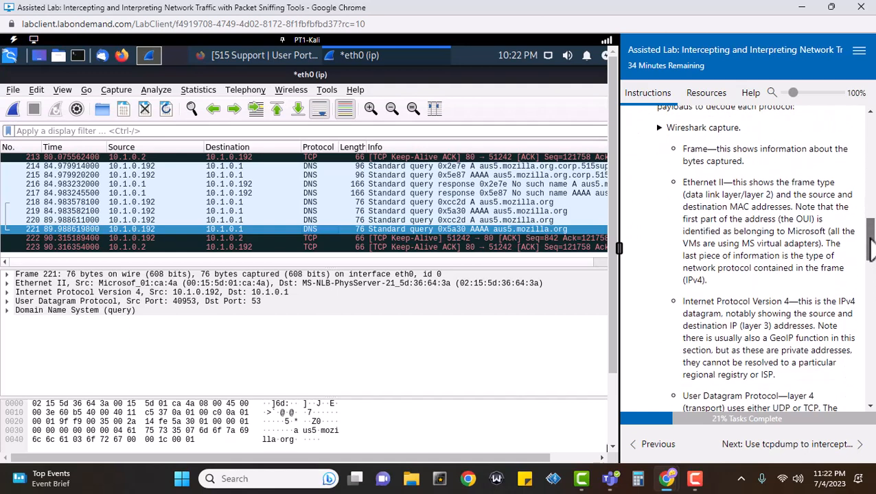
Inspect frame 221's Frame, Ethernet II, IPv4, UDP and DNS layers in turn
click(38, 275)
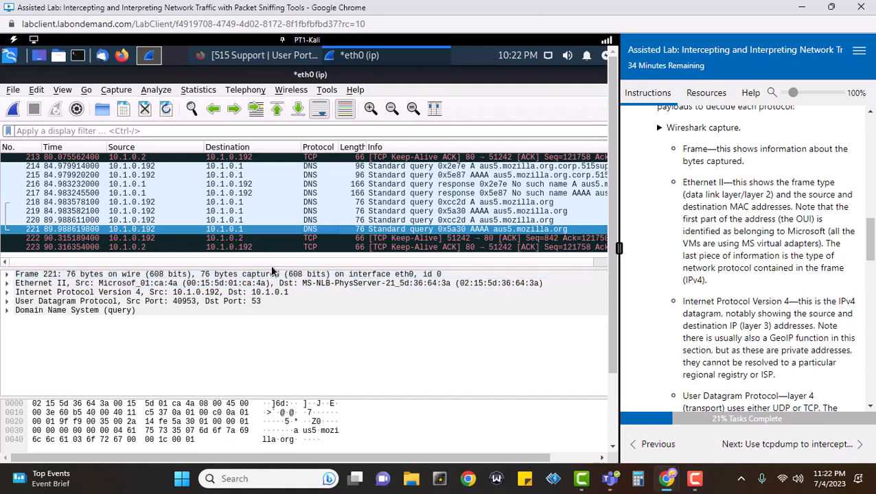
click(292, 283)
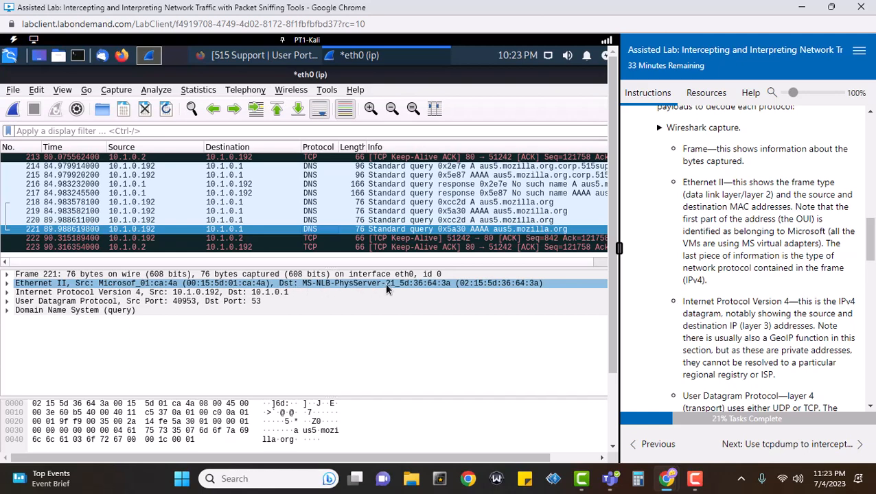
click(431, 293)
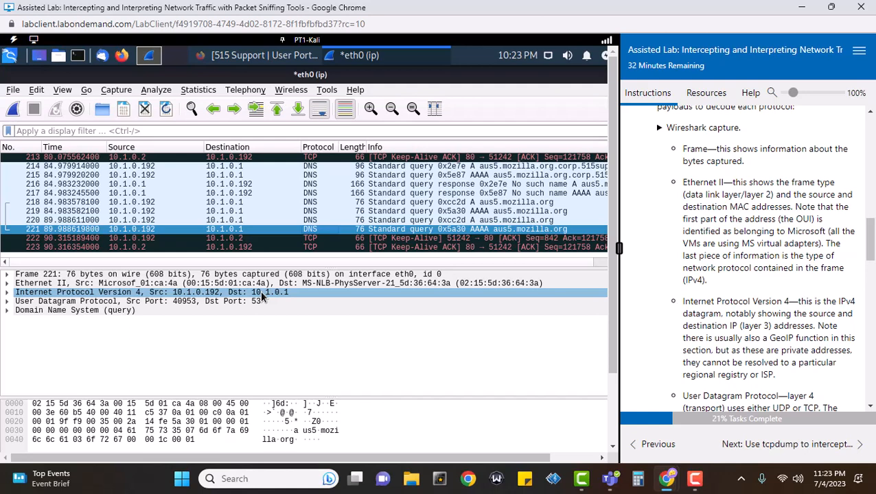
scroll(759, 314, down, 3)
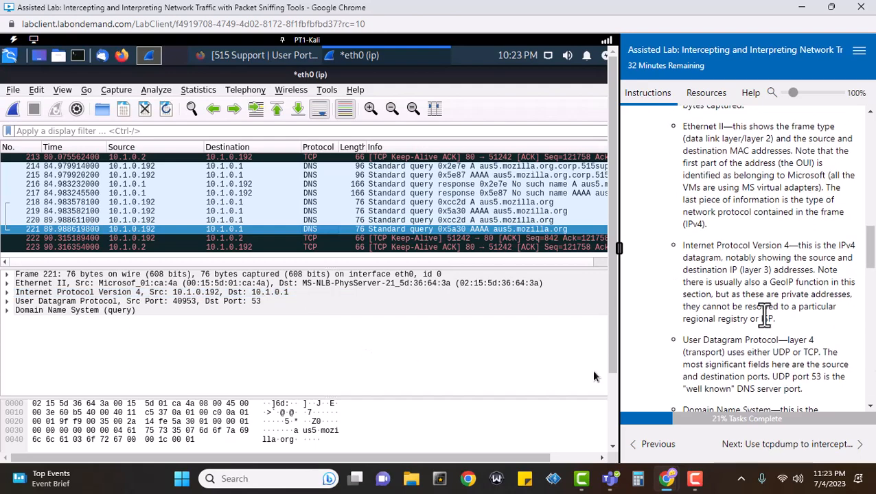
scroll(775, 321, down, 1)
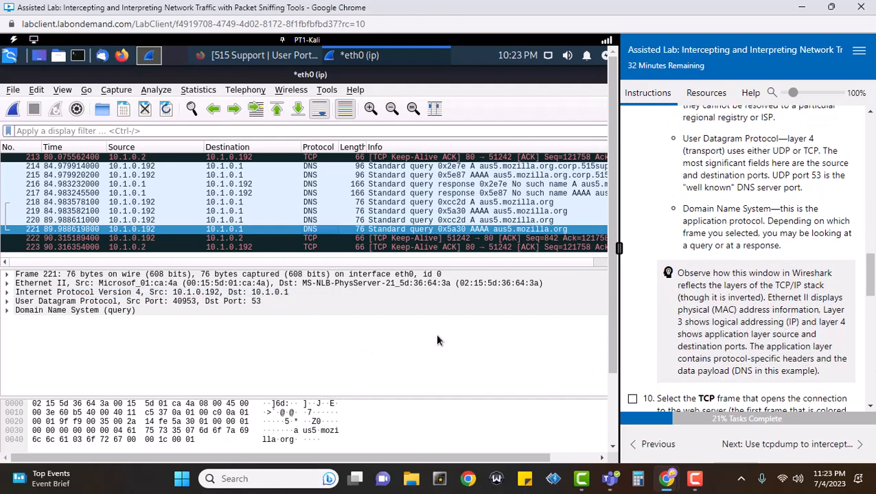
click(264, 311)
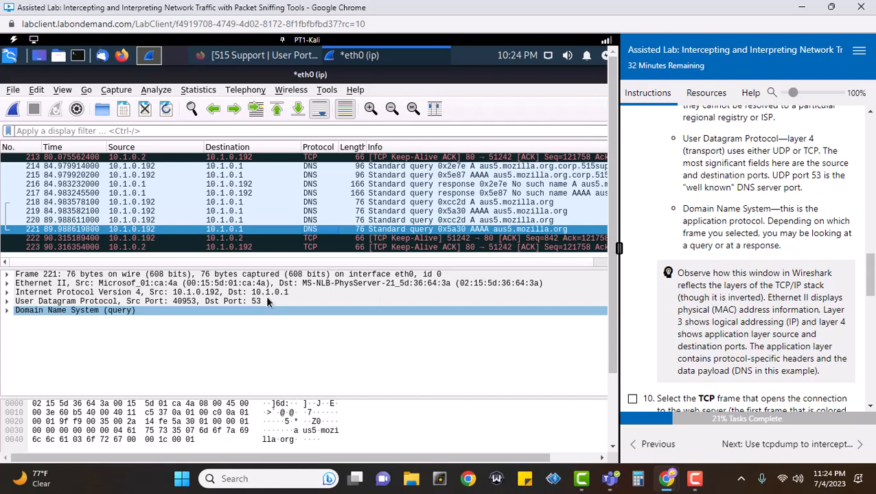
Inspect the DNS response in frame 184 and the DNS query in frame 192
scroll(439, 185, up, 6)
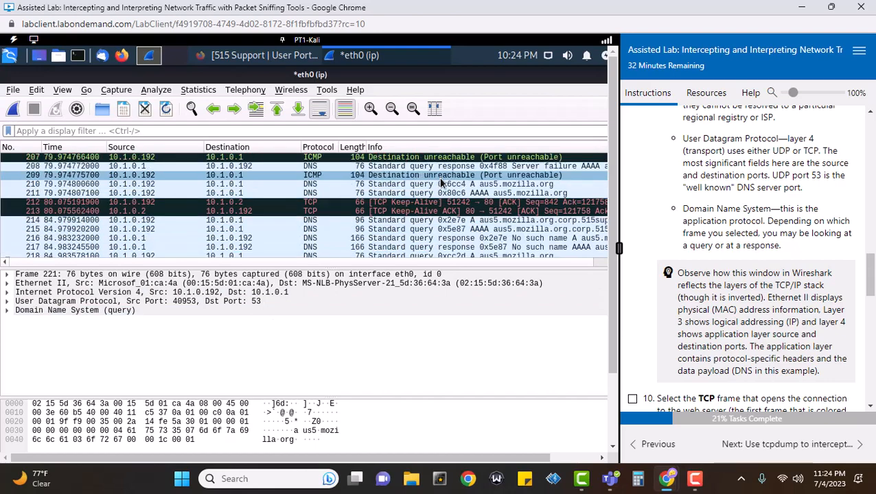
scroll(456, 197, up, 4)
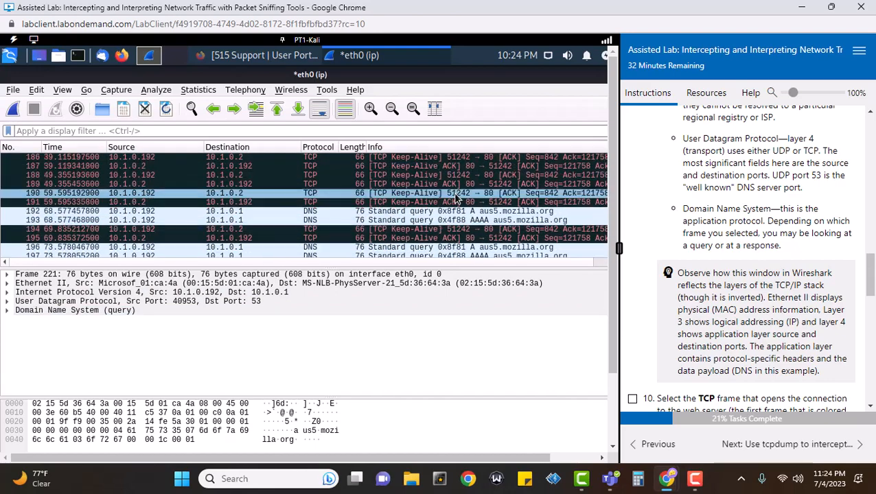
click(450, 170)
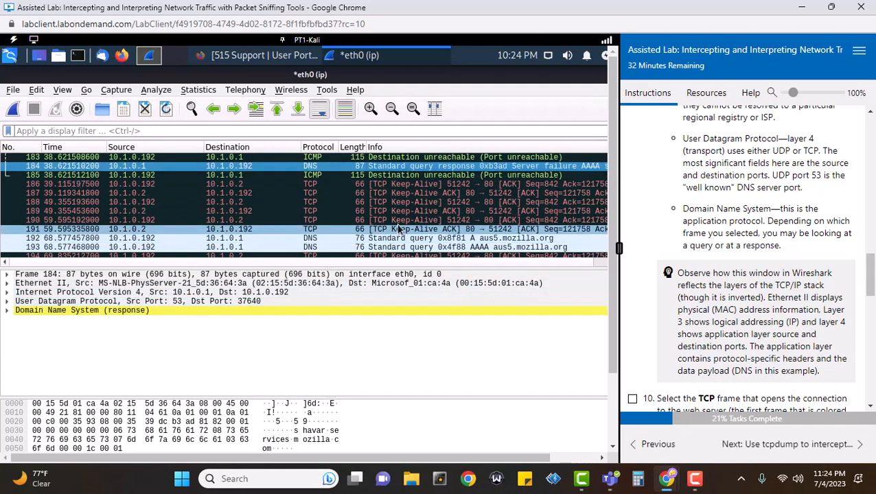
click(431, 239)
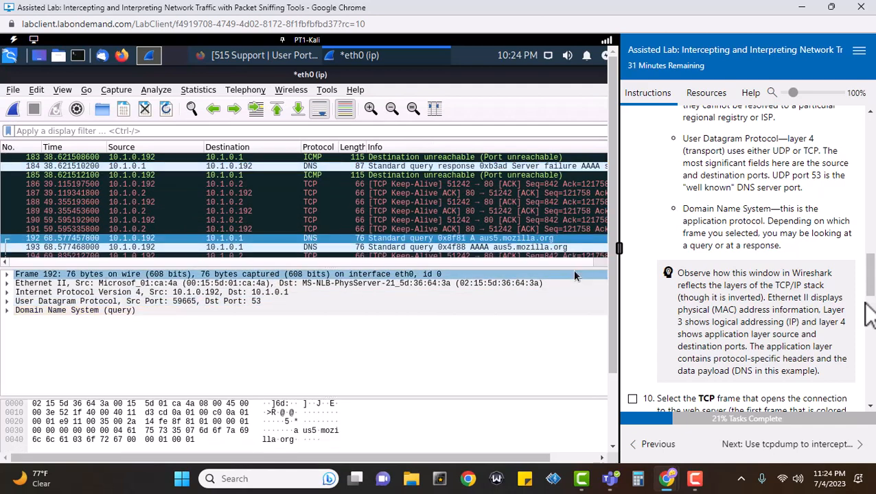
Inspect ICMP port unreachable frame 33 from 10.1.0.192 to 10.1.0.1
scroll(868, 319, down, 5)
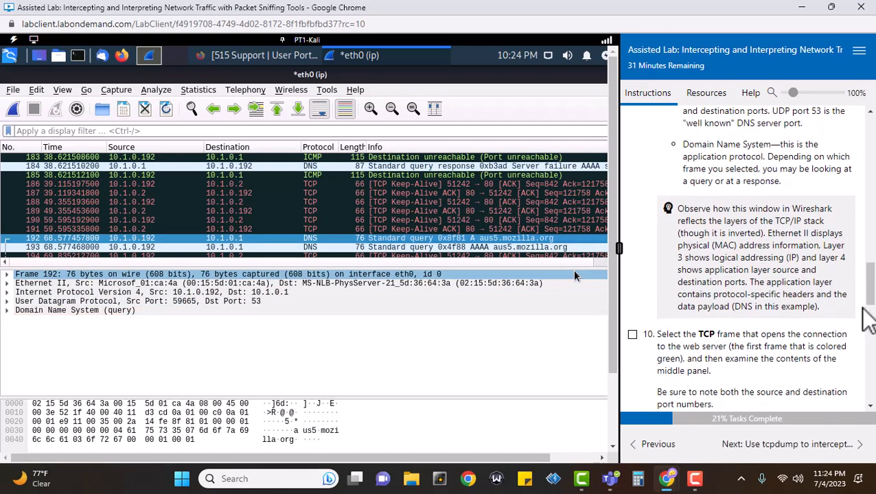
scroll(865, 309, down, 1)
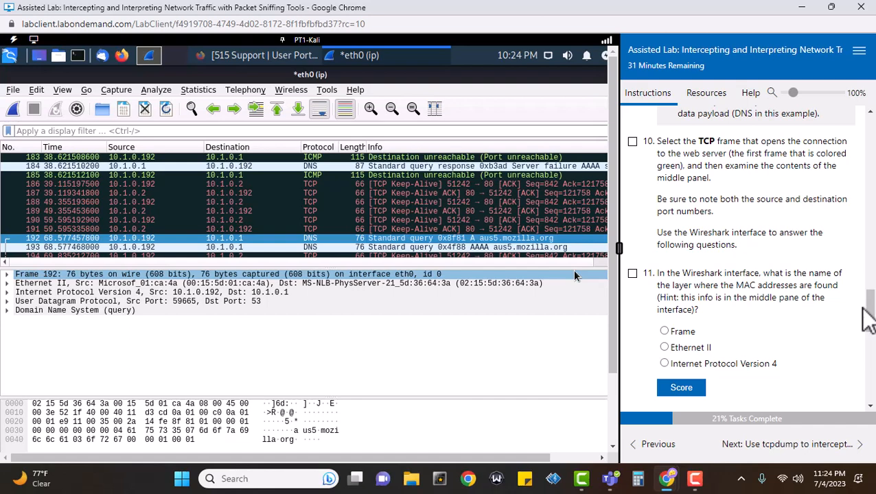
scroll(353, 205, up, 7)
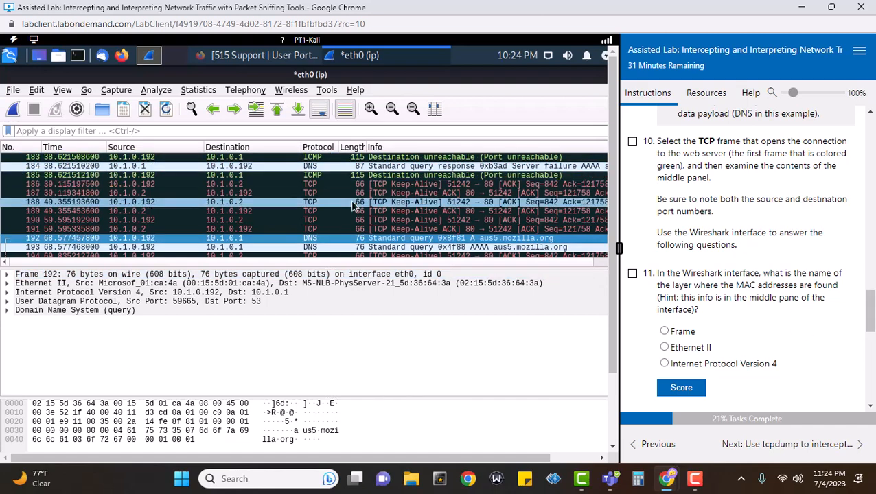
scroll(354, 205, up, 20)
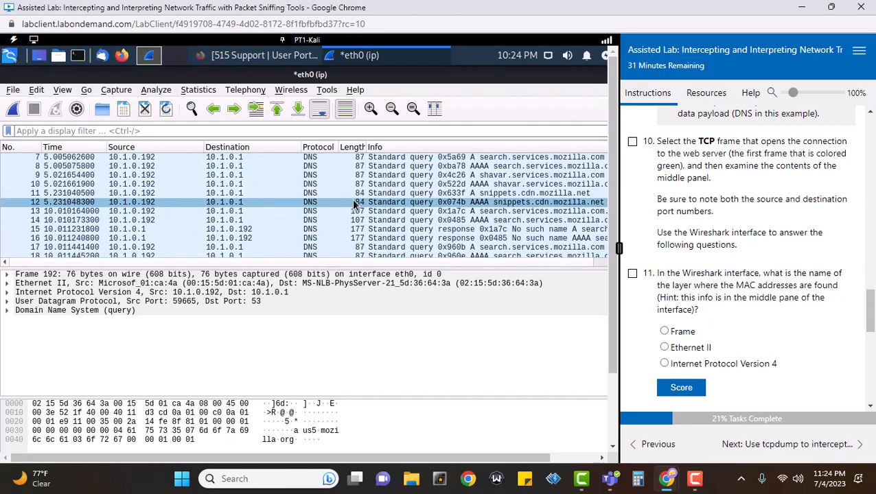
scroll(354, 205, down, 8)
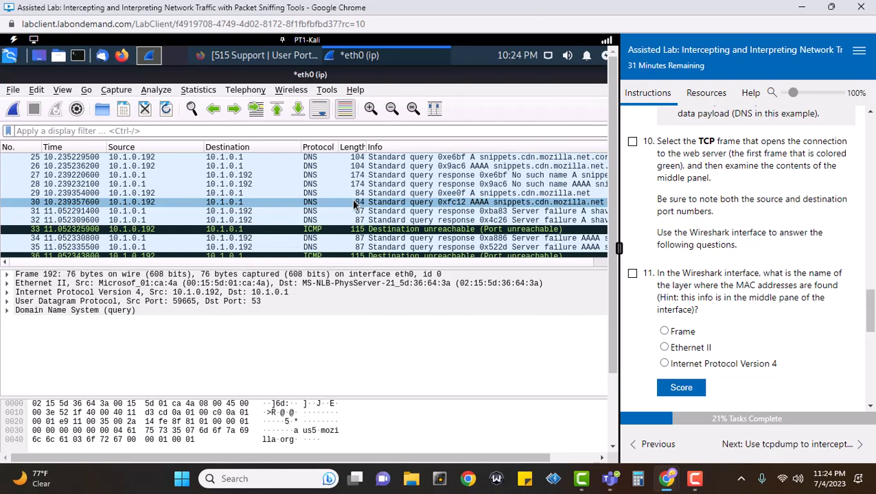
click(334, 229)
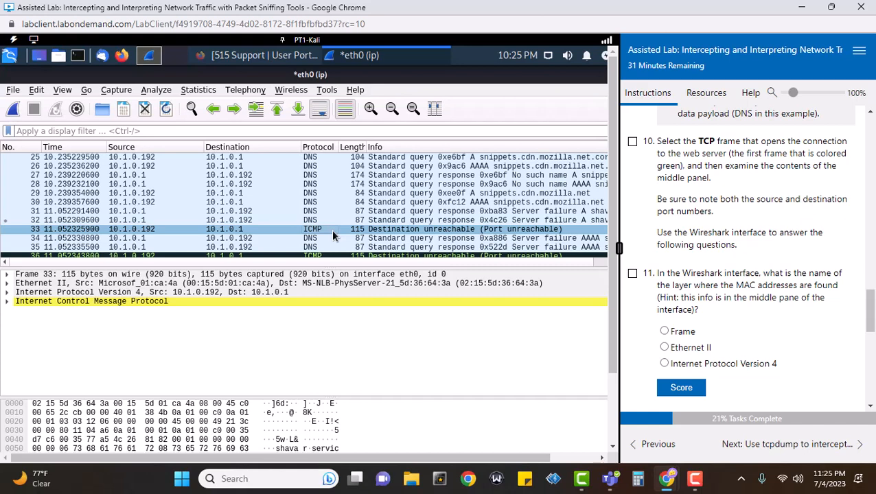
click(330, 229)
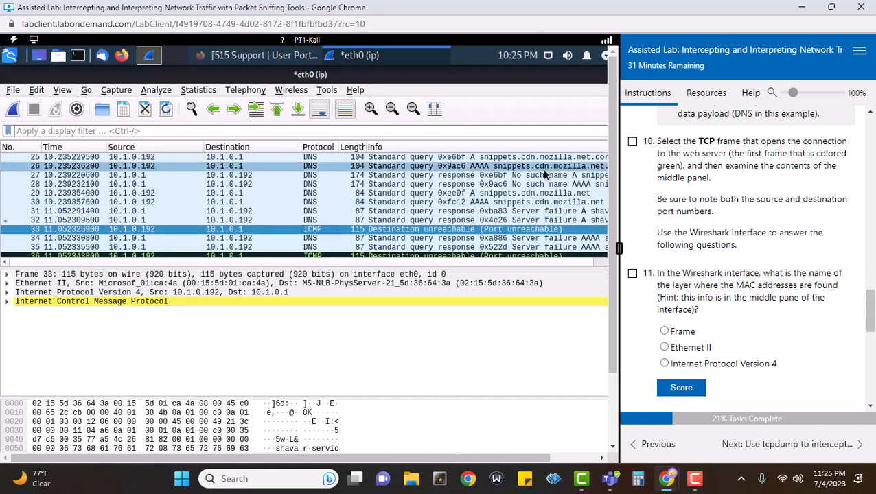
Locate and select TCP SYN frame 73 that opens the web server connection
scroll(545, 175, down, 2)
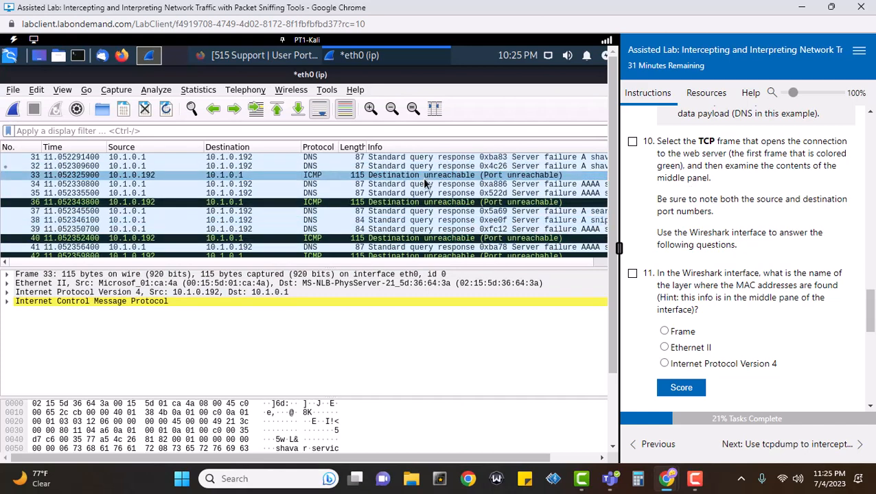
scroll(424, 182, down, 4)
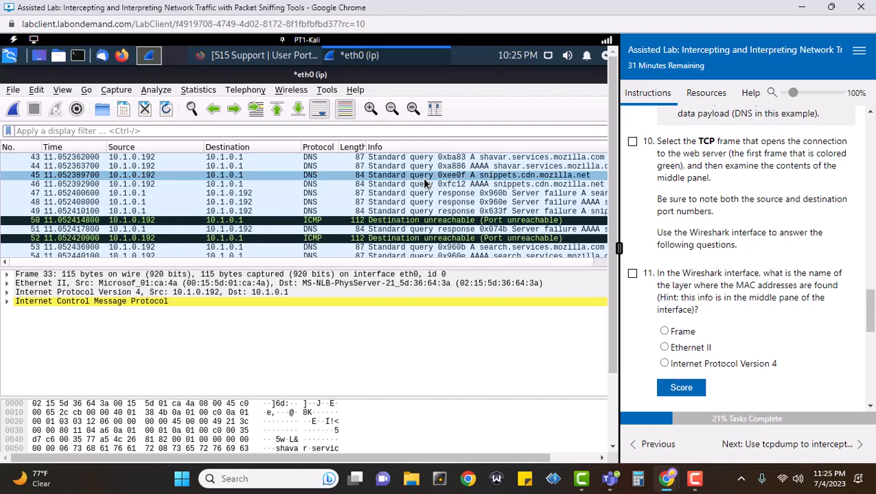
scroll(424, 182, down, 14)
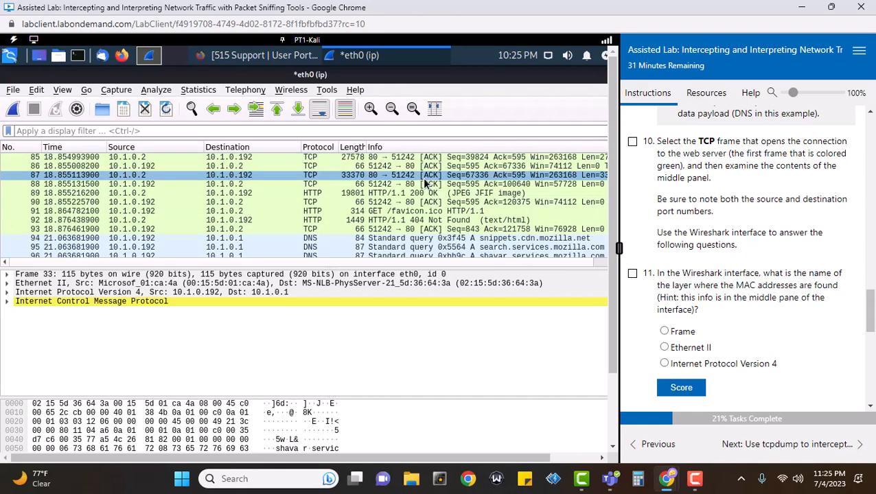
scroll(424, 182, up, 4)
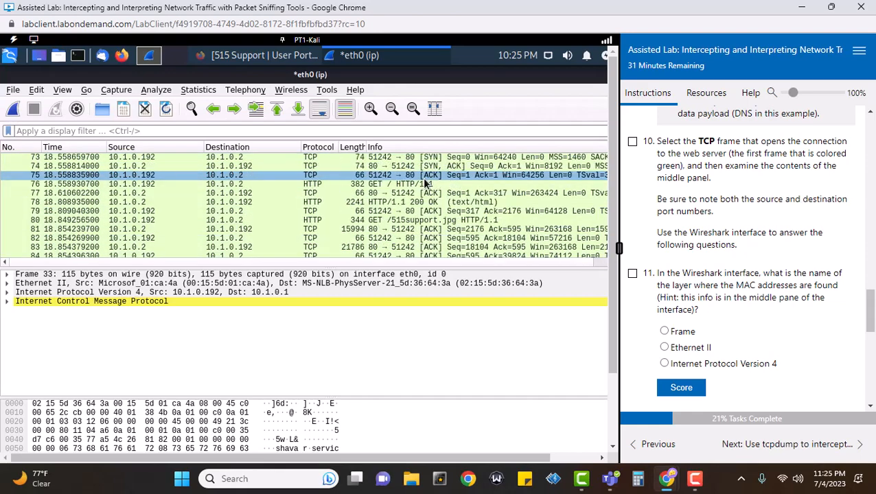
scroll(425, 182, up, 2)
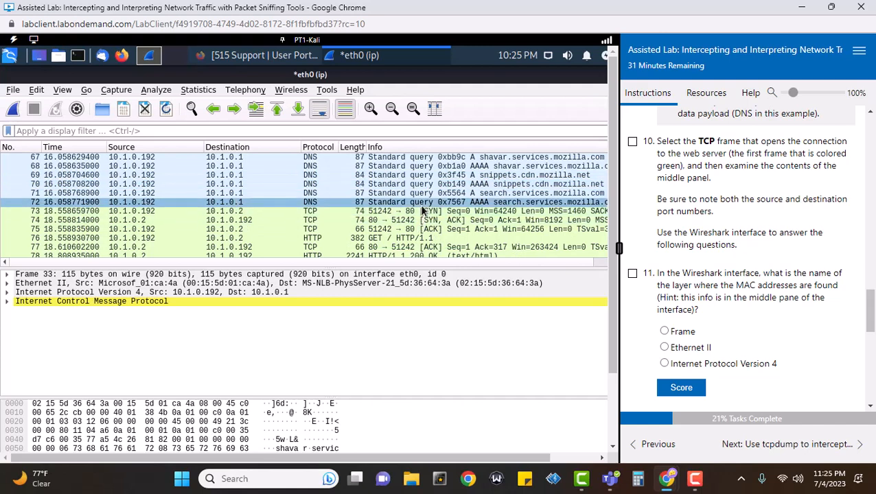
click(421, 205)
Expand the Ethernet II layer of SYN frame 73 to show destination and source MACs
click(415, 212)
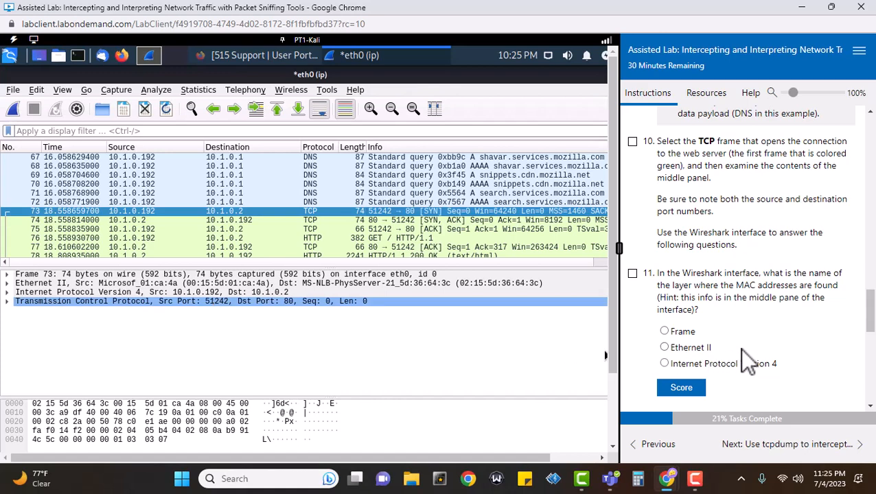
scroll(839, 355, down, 1)
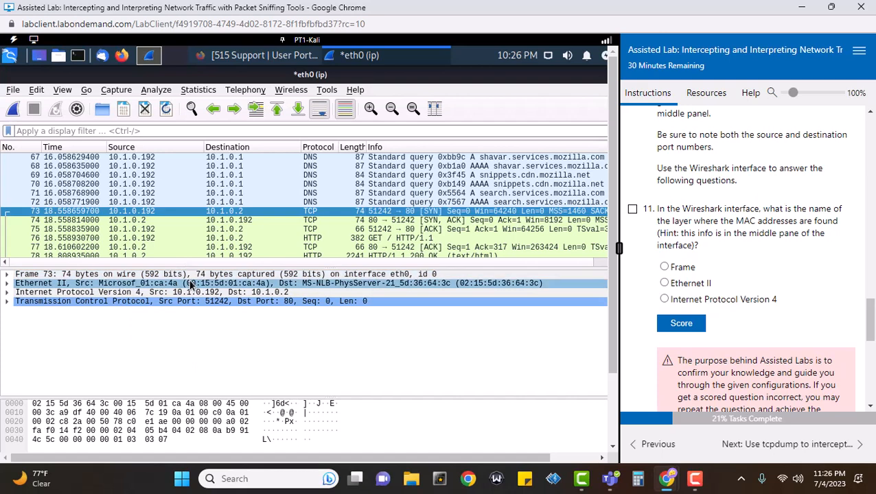
click(119, 284)
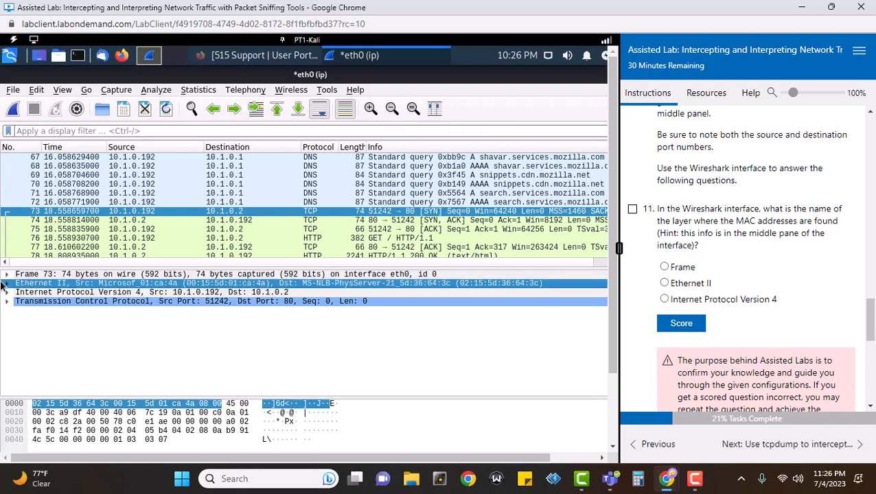
click(8, 284)
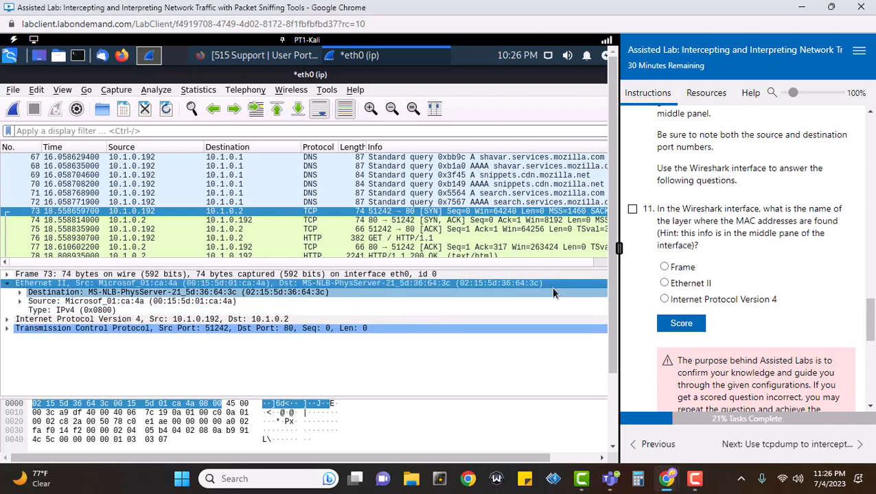
Answer question 11 with Ethernet II, score it, and tick task 11, confirming the skip-ahead
click(666, 283)
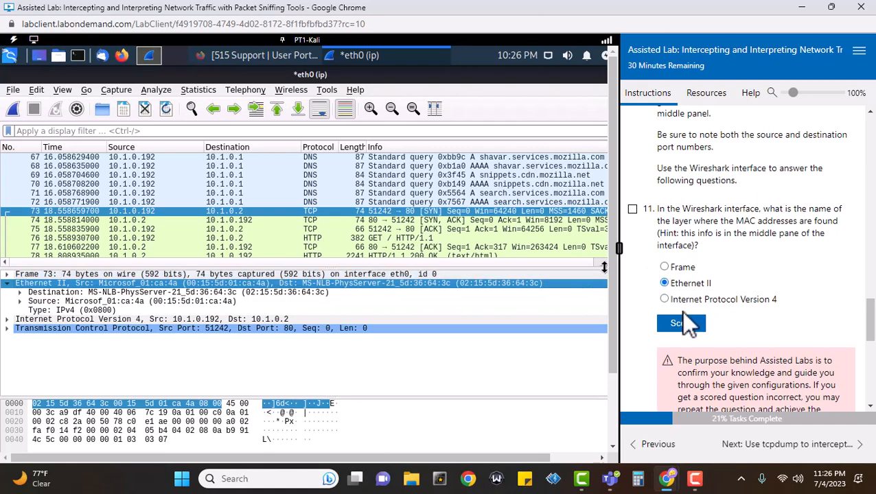
click(682, 323)
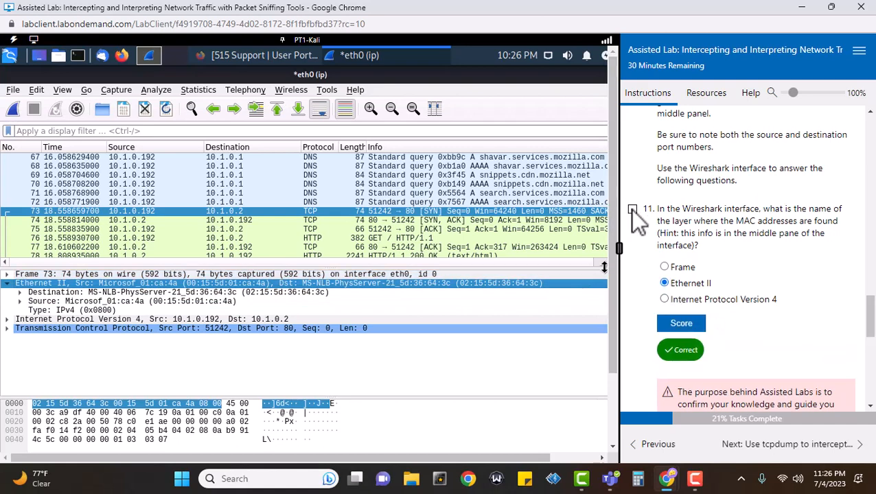
click(632, 209)
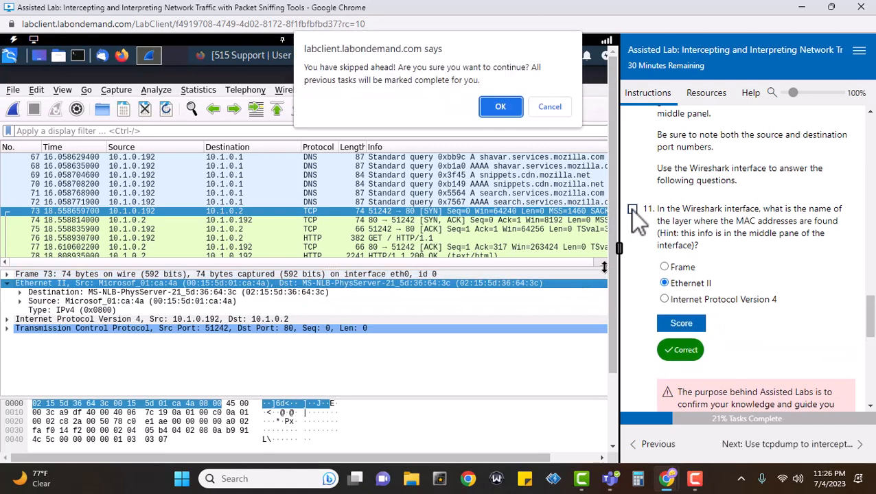
click(500, 107)
Expand the MAC addresses hint and scroll down to question 12
scroll(702, 194, up, 3)
scroll(702, 194, up, 15)
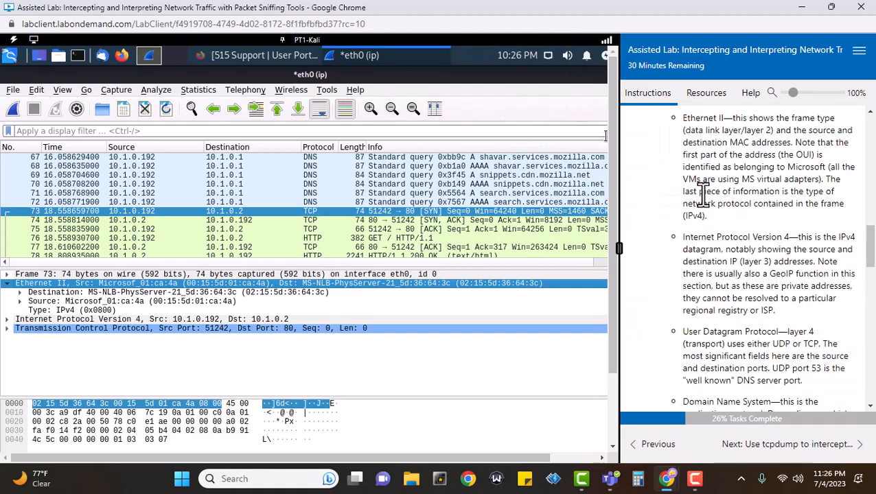
scroll(702, 194, down, 20)
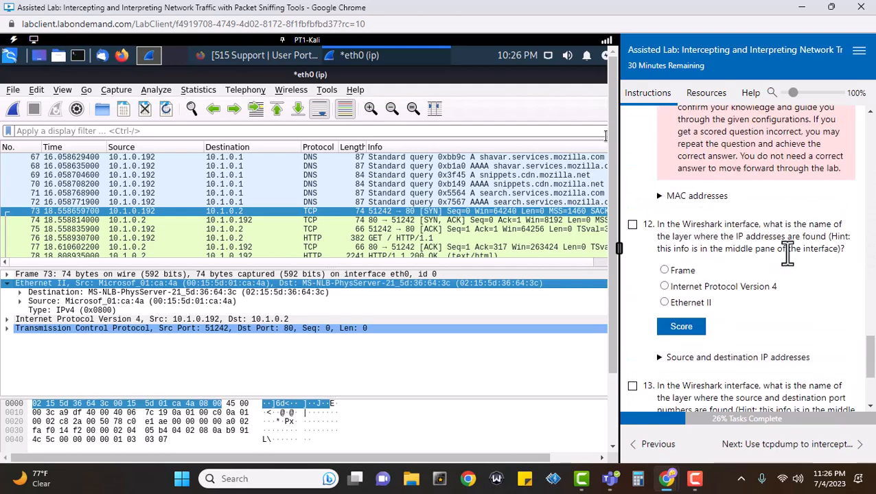
scroll(727, 344, up, 1)
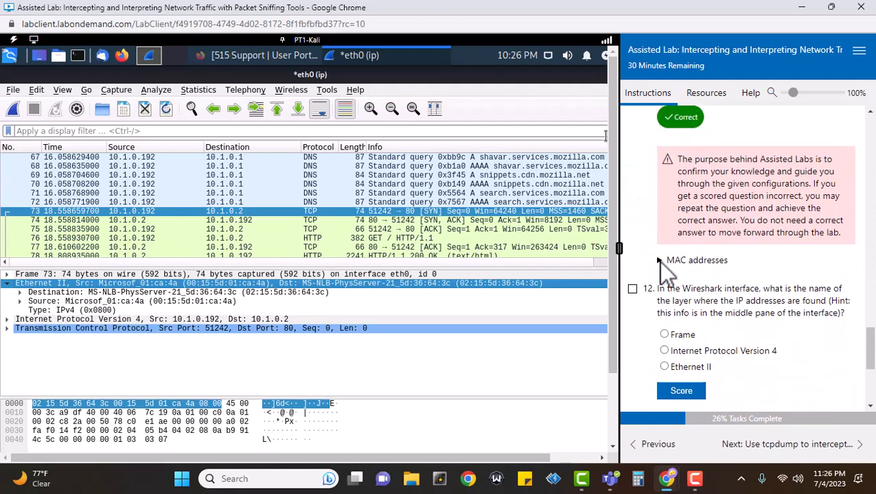
click(659, 261)
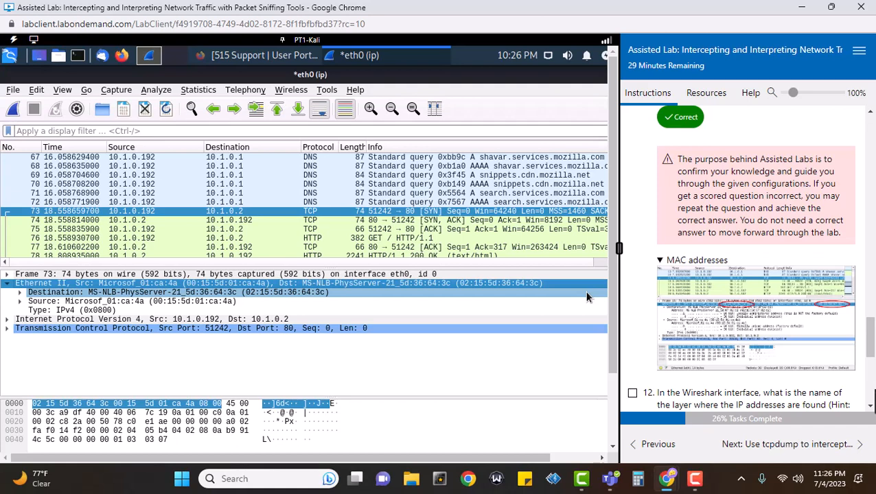
scroll(868, 398, down, 2)
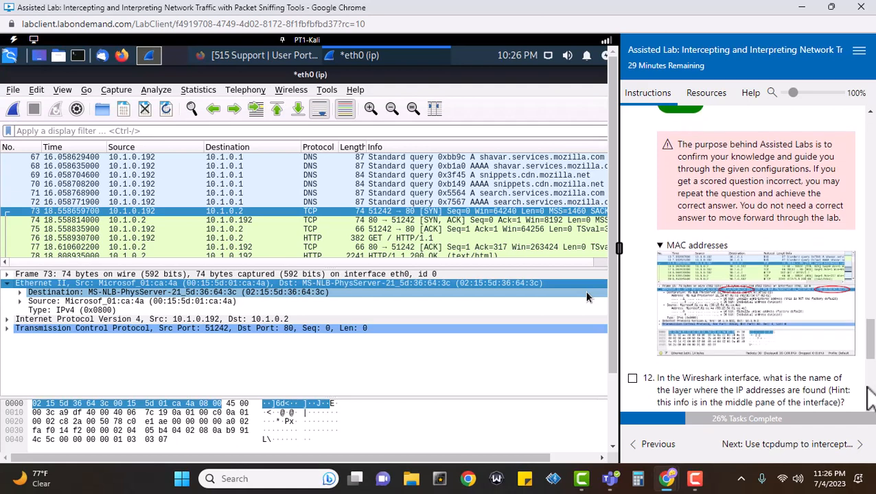
scroll(812, 360, down, 1)
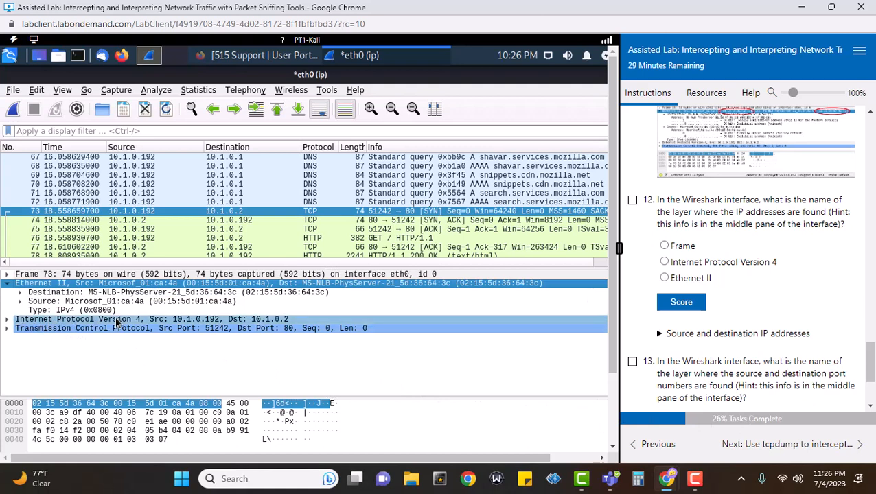
Tick question 12 and score Internet Protocol Version 4 as its answer
click(199, 328)
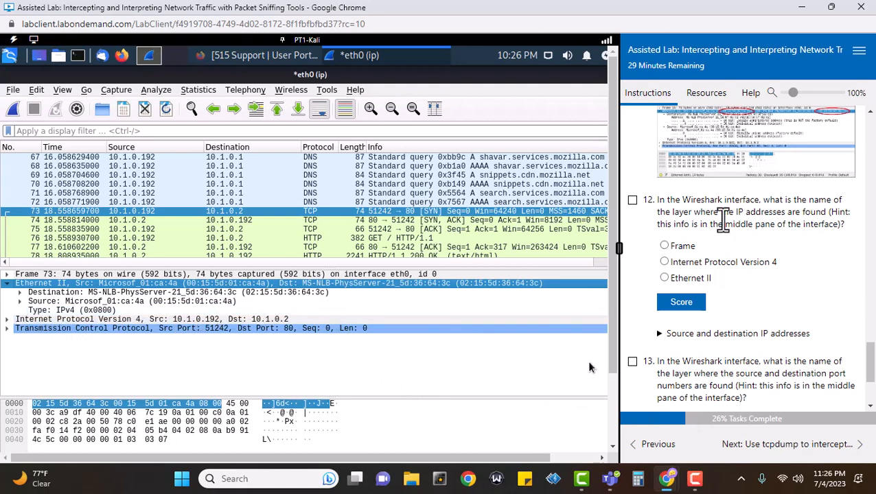
click(632, 200)
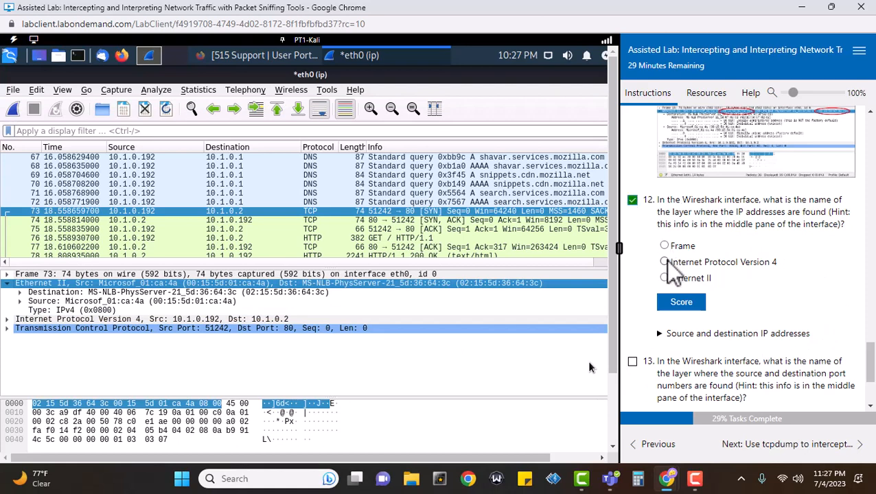
click(665, 262)
click(681, 303)
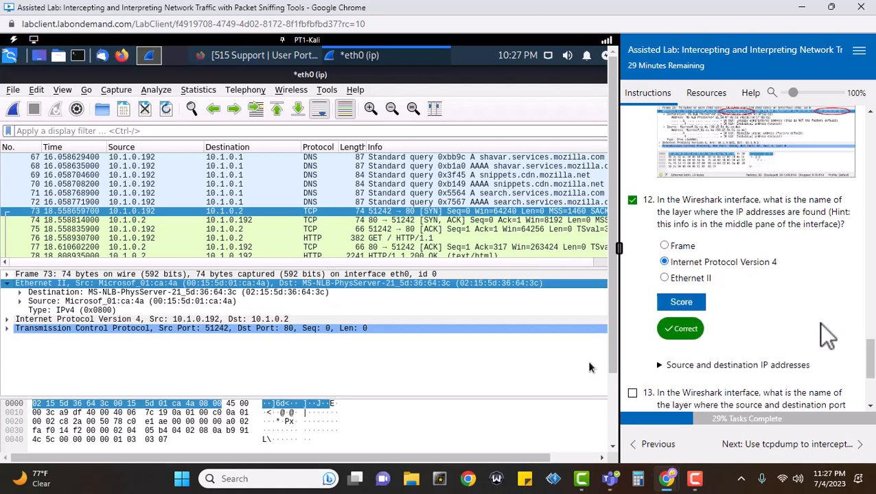
scroll(822, 325, down, 1)
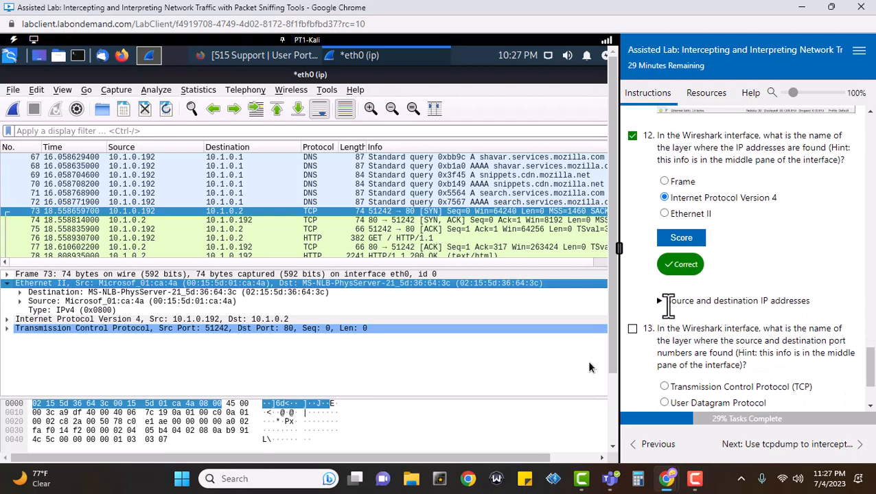
Show the source and destination IP hint, expand frame 73's IPv4 fields, and tick question 13
click(660, 301)
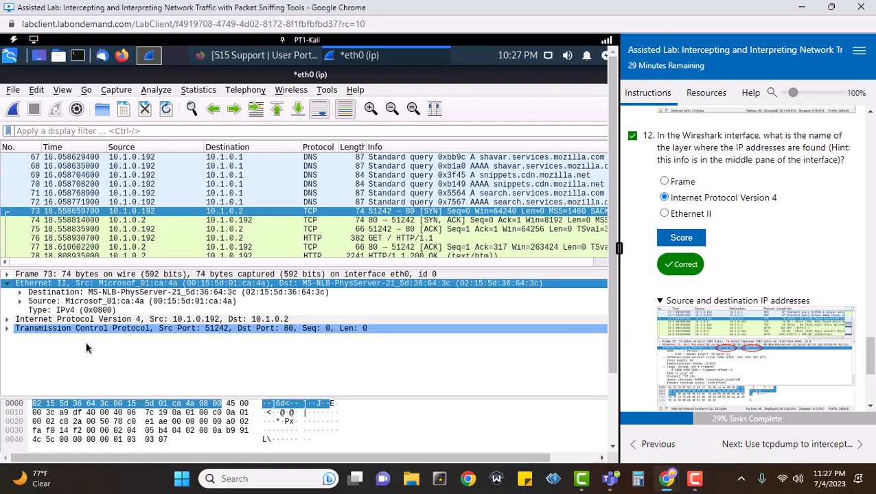
click(8, 320)
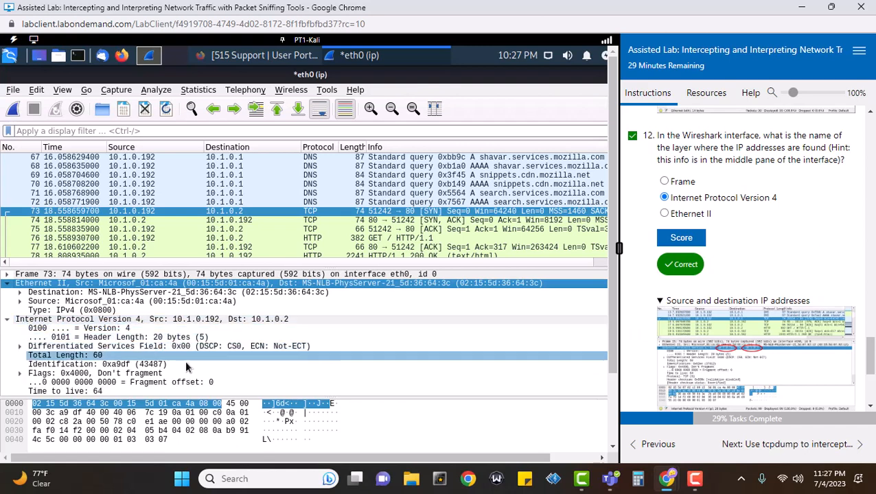
scroll(275, 364, down, 1)
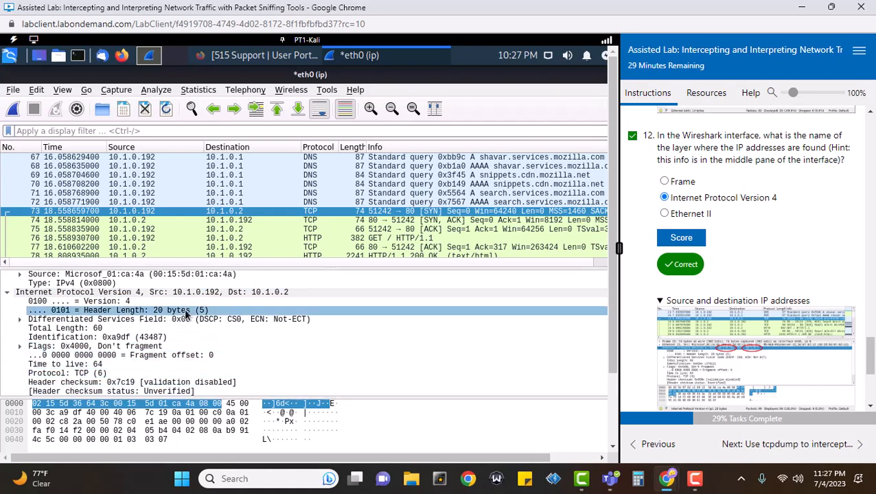
scroll(175, 313, down, 2)
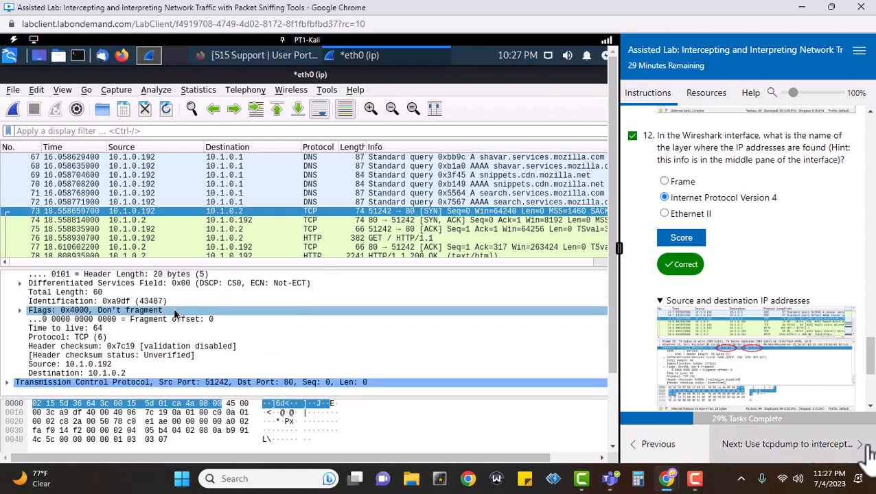
scroll(758, 354, down, 2)
scroll(763, 358, down, 1)
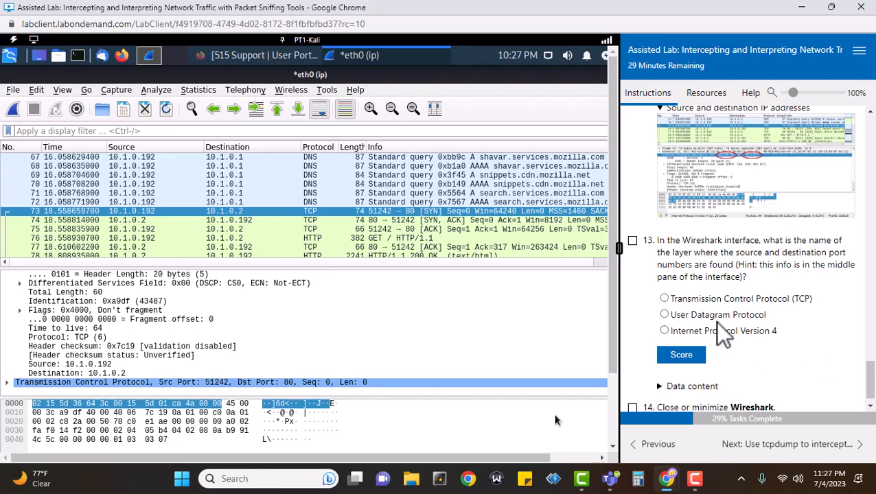
click(632, 241)
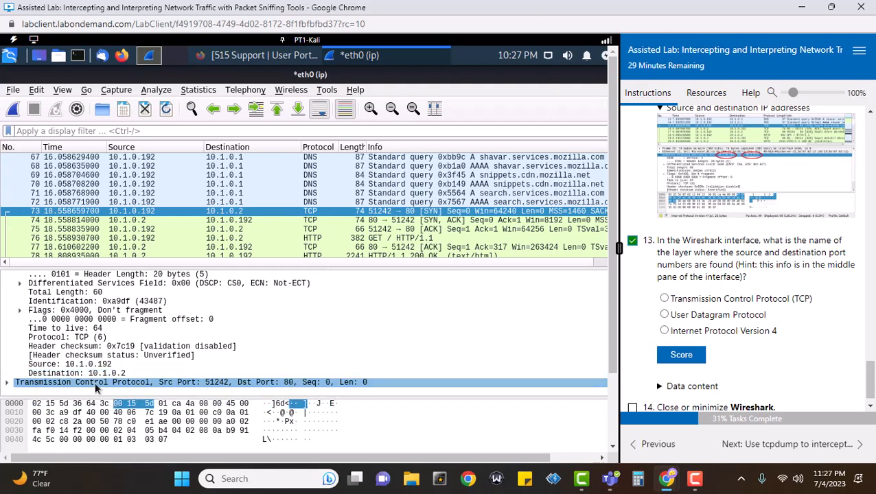
Score Transmission Control Protocol (TCP) as question 13's answer and show the Data content hint
click(664, 298)
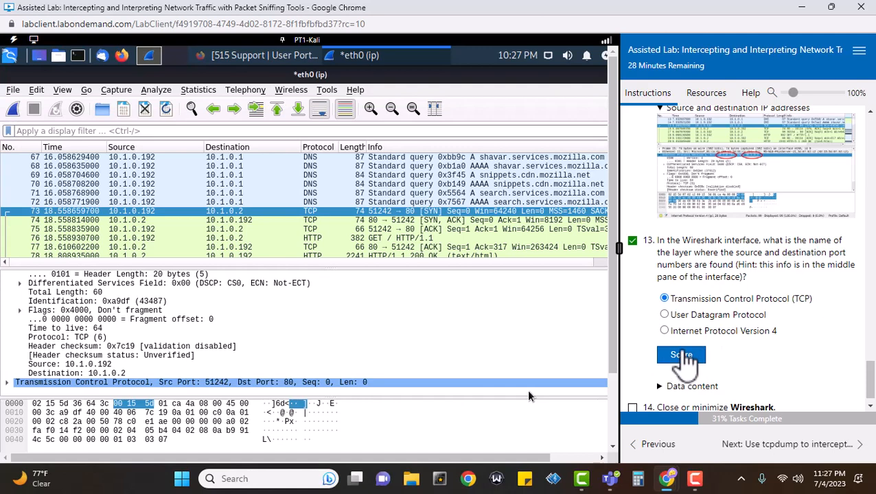
click(681, 356)
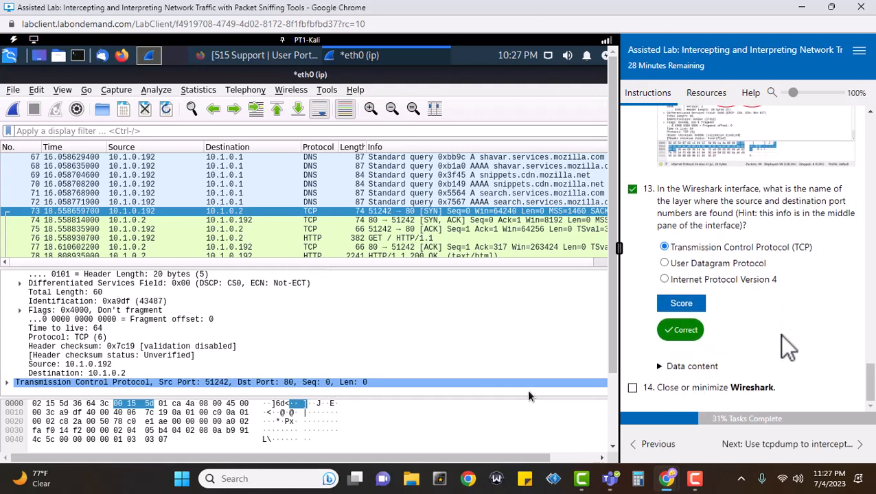
click(661, 367)
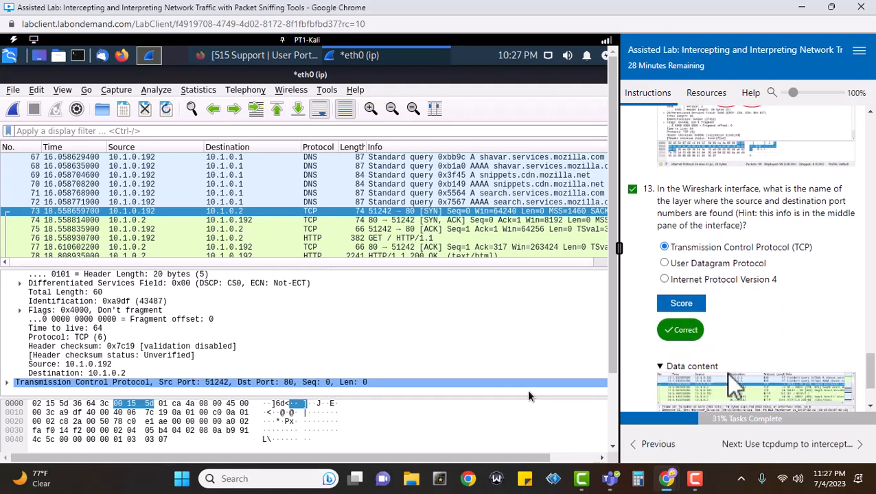
Tick task 14, 'Close or minimize Wireshark'
scroll(772, 381, down, 1)
scroll(770, 372, down, 1)
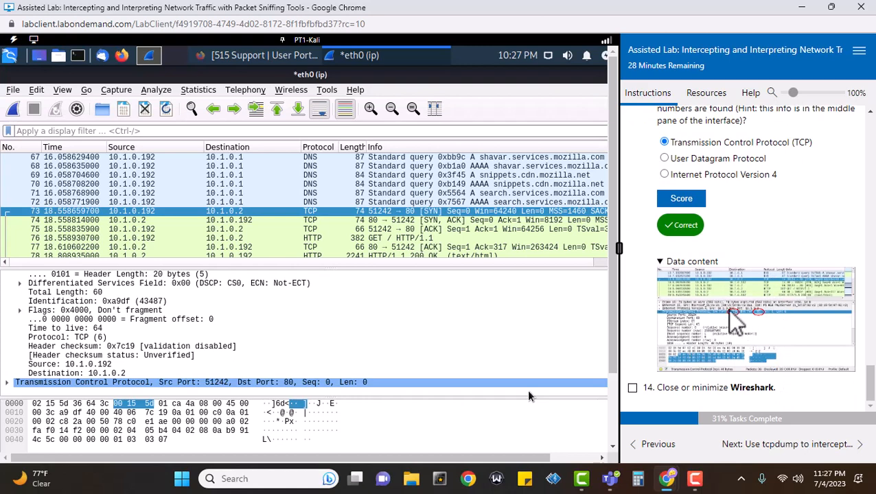
click(633, 388)
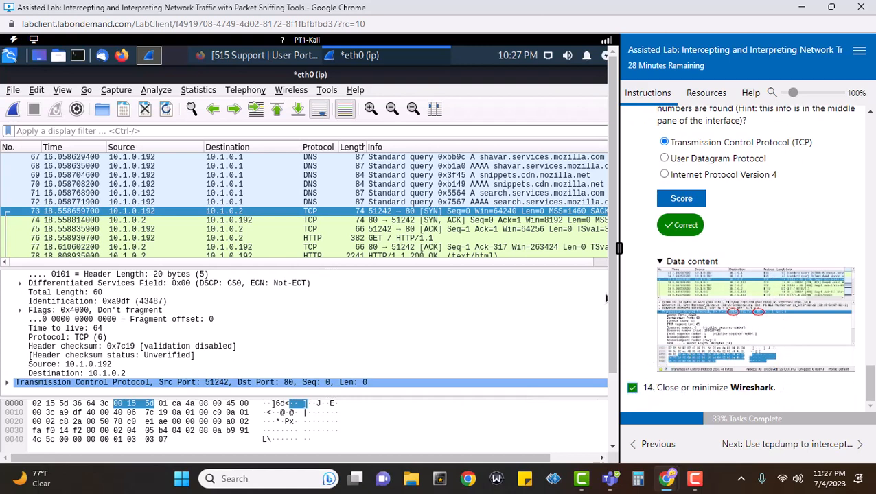
drag(538, 459, 685, 461)
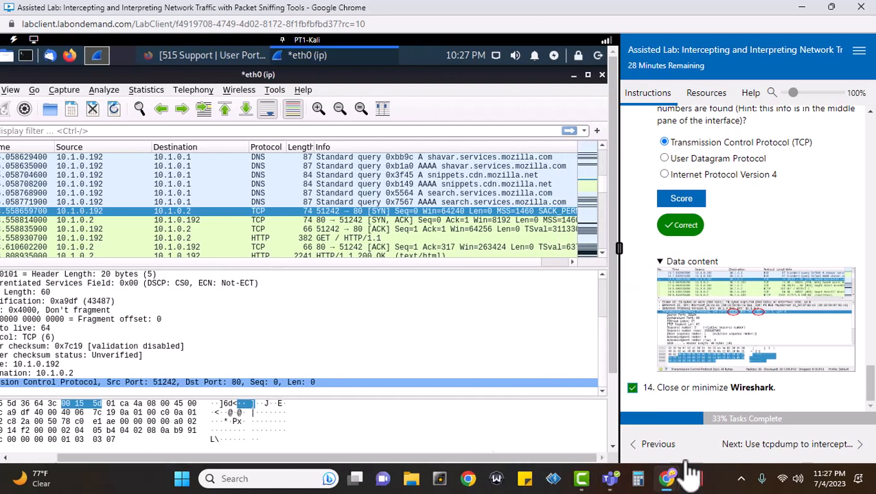
Minimize Wireshark and advance the lab to 'Use tcpdump to intercept HTTP network traffic'
click(574, 77)
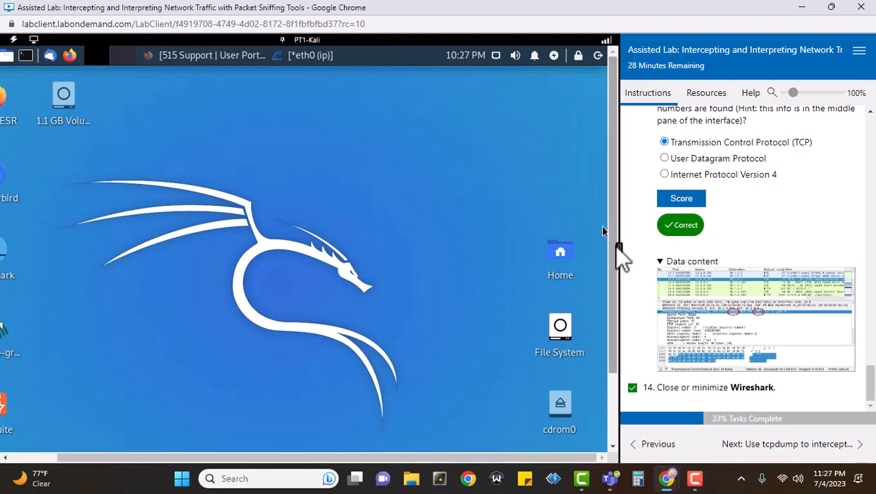
drag(613, 263, 616, 391)
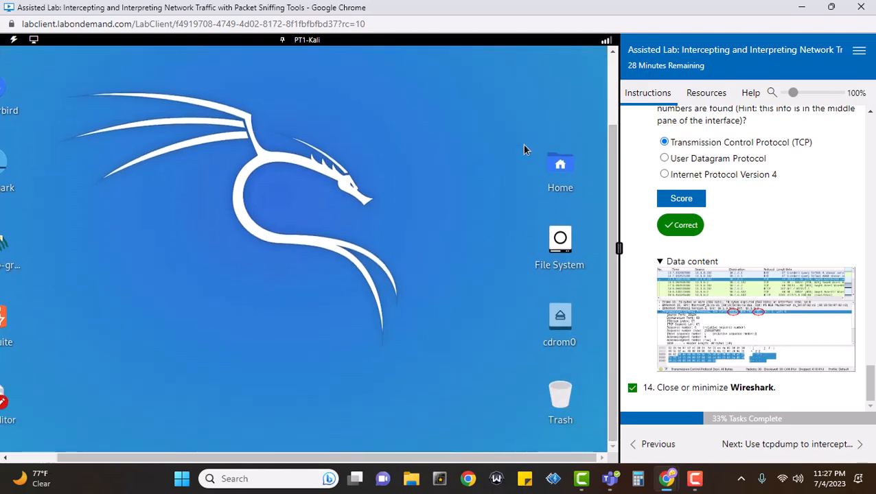
drag(609, 145, 628, 72)
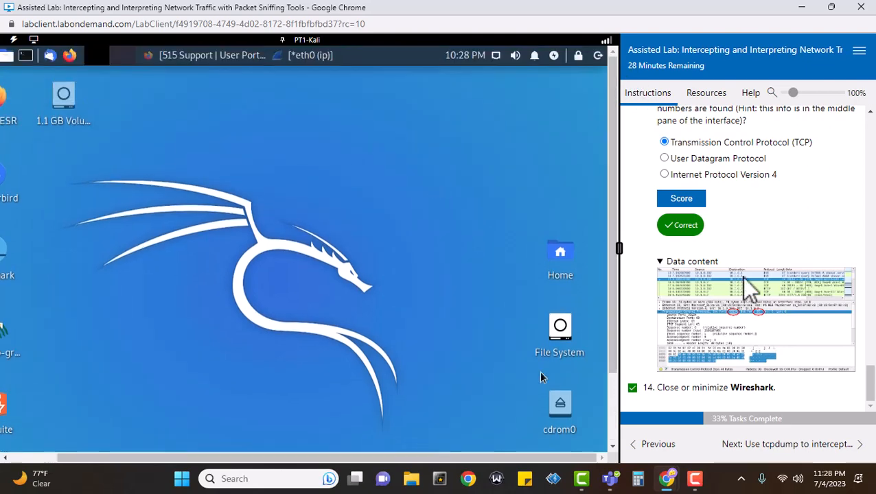
click(781, 448)
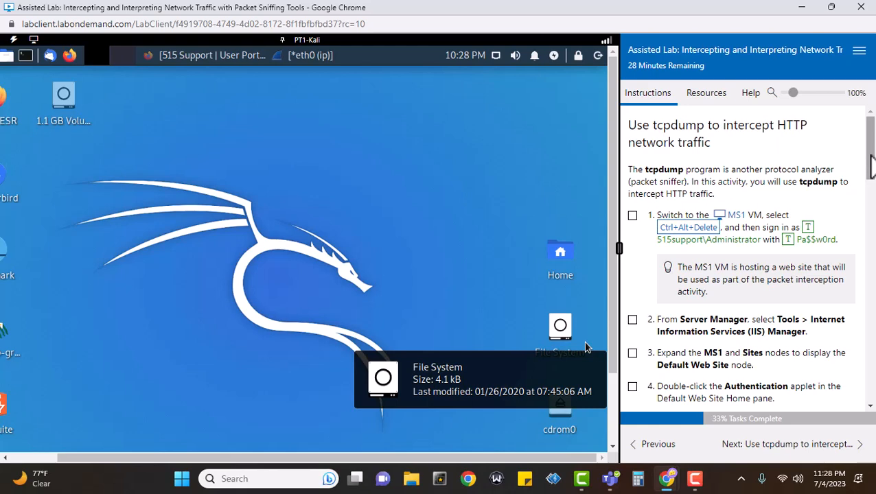
Switch to MS1, tick the first step, and sign in as the domain Administrator
click(735, 216)
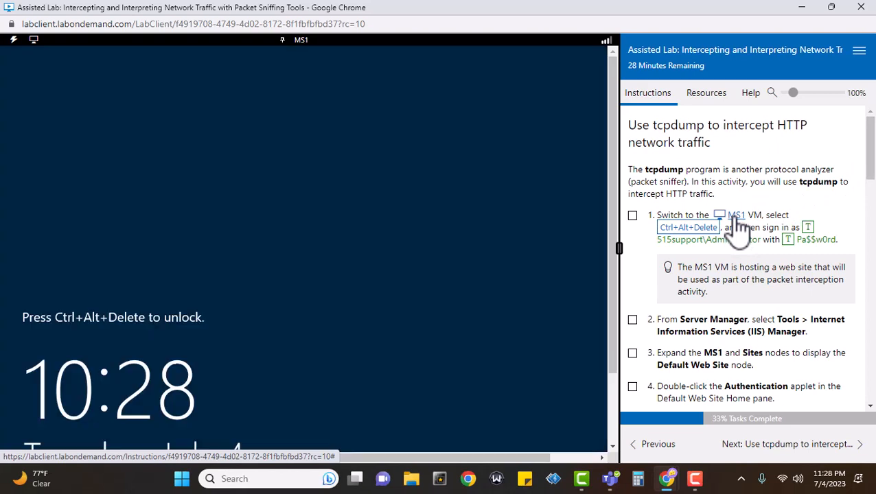
click(632, 217)
click(688, 227)
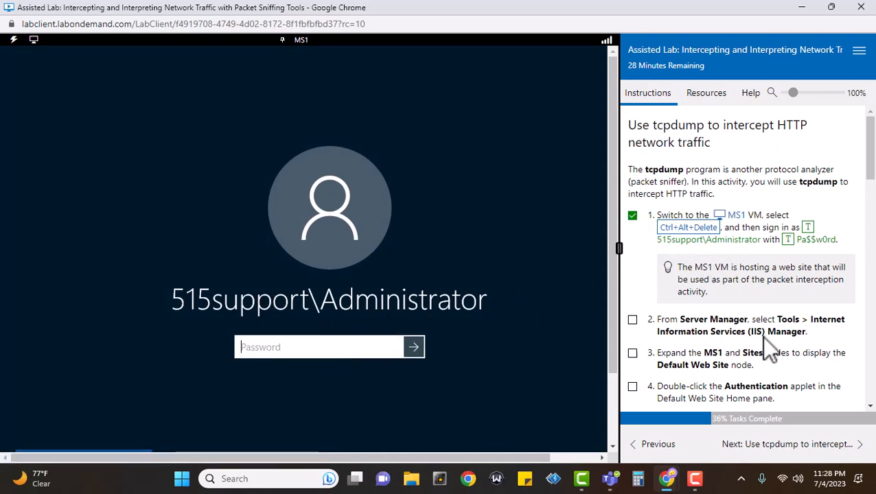
click(815, 242)
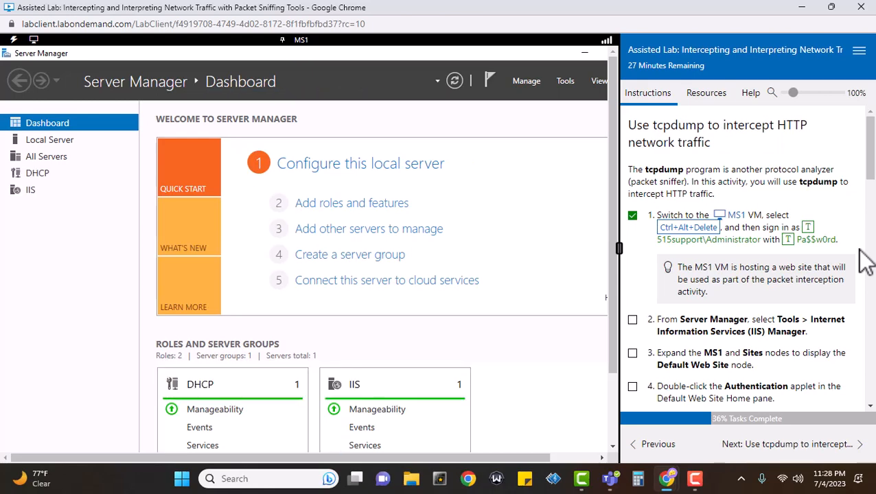
Launch Internet Information Services (IIS) Manager from Server Manager's Tools menu
scroll(866, 261, down, 3)
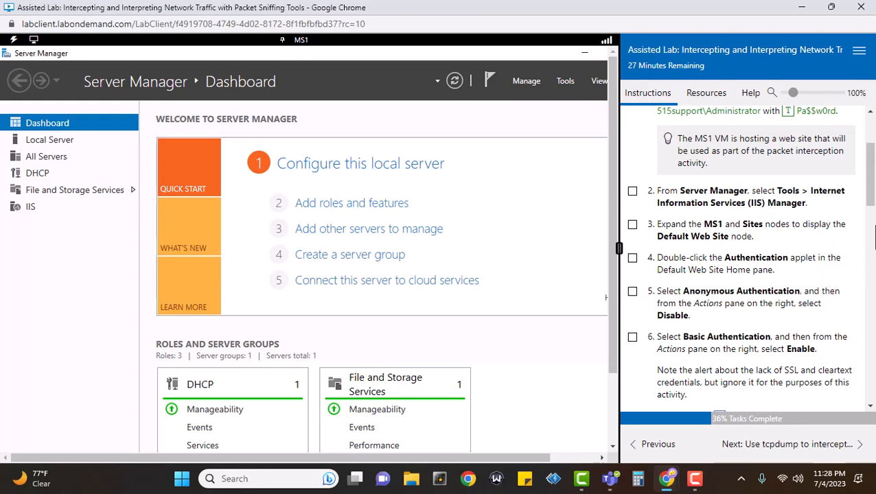
drag(483, 453, 565, 464)
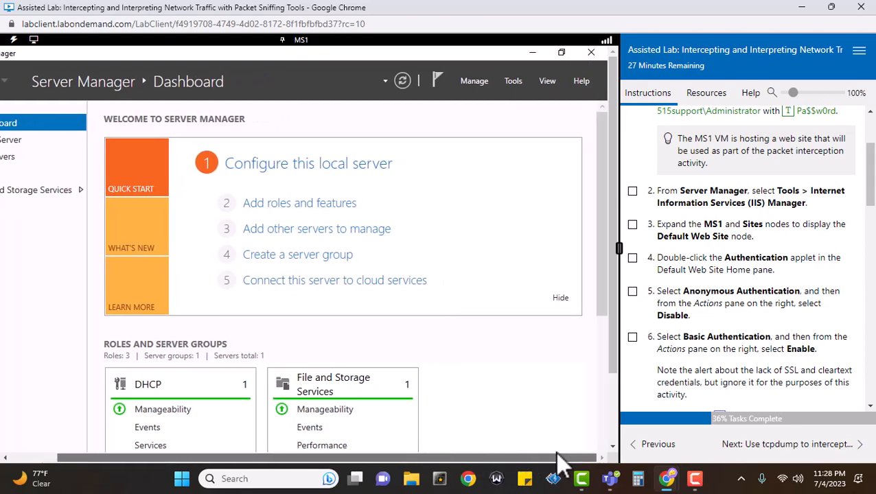
click(513, 81)
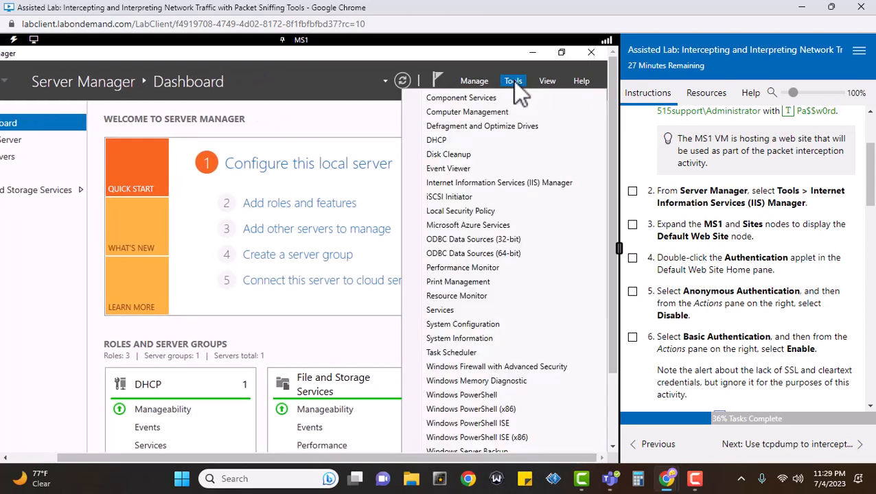
click(518, 182)
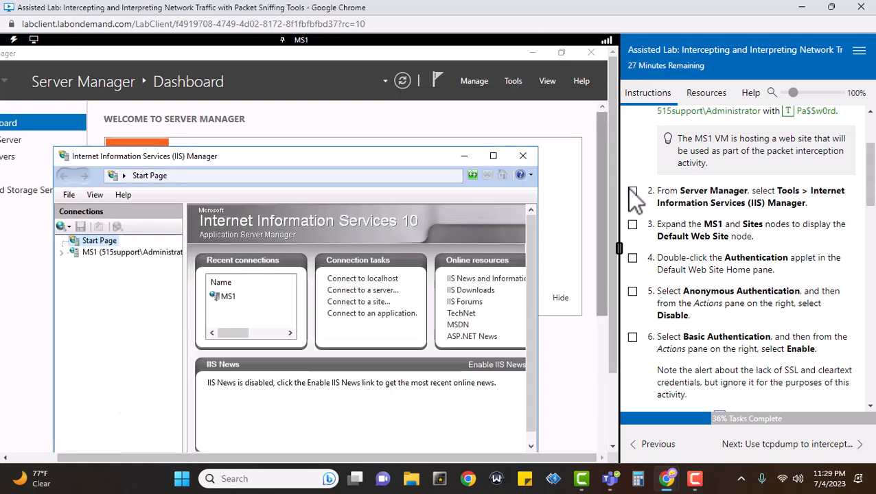
click(628, 189)
scroll(824, 247, down, 1)
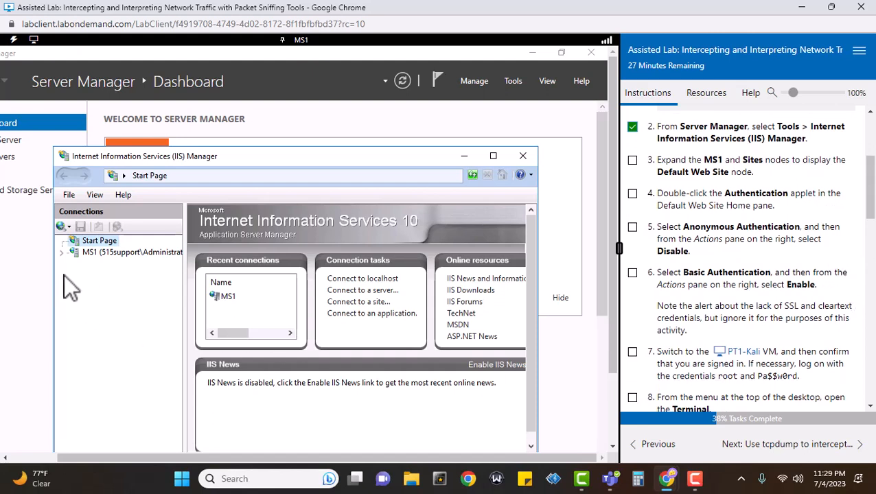
Expand MS1 and Sites, select Default Web Site, and tick step 3
click(61, 252)
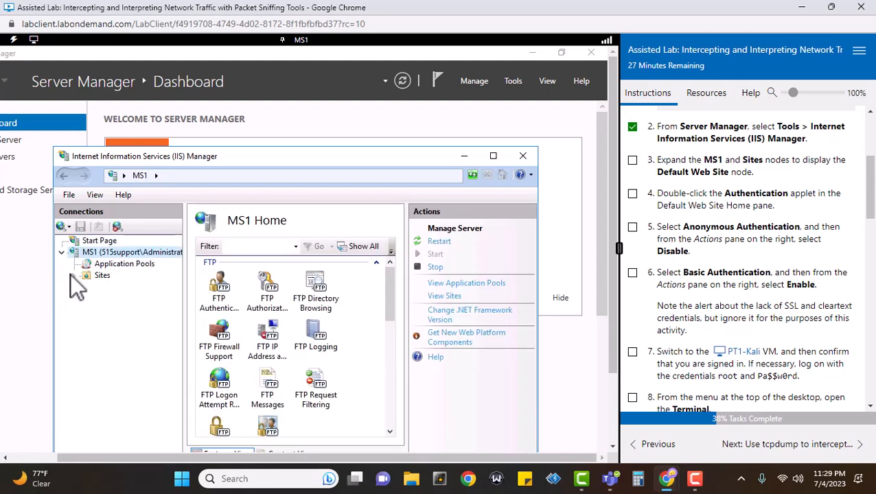
click(74, 276)
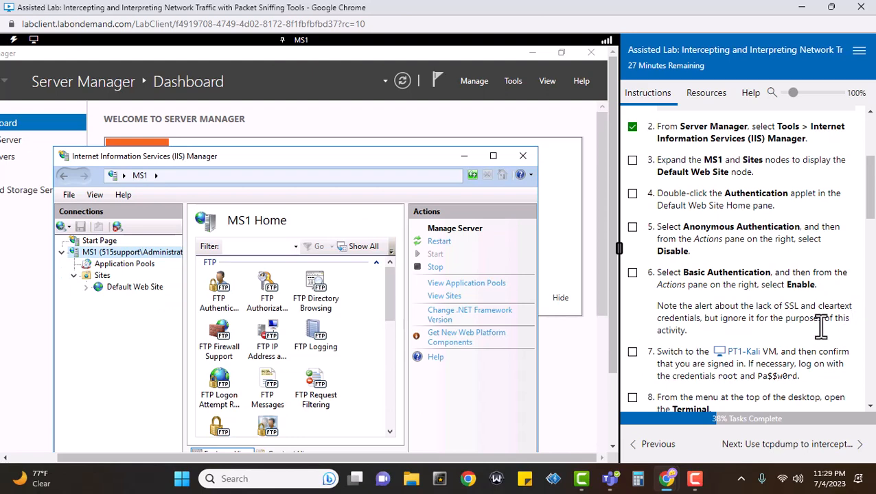
click(147, 289)
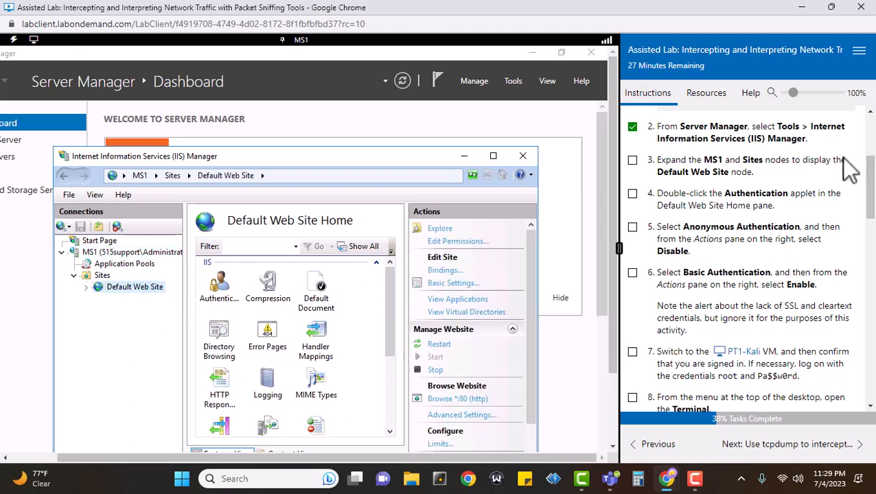
click(633, 161)
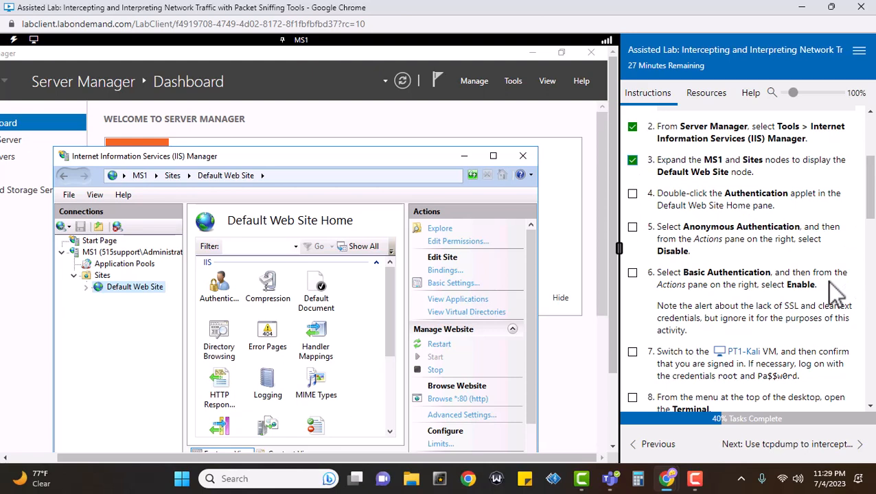
Open the site's Authentication settings and disable Anonymous Authentication, ticking steps 4 through 6
double_click(223, 286)
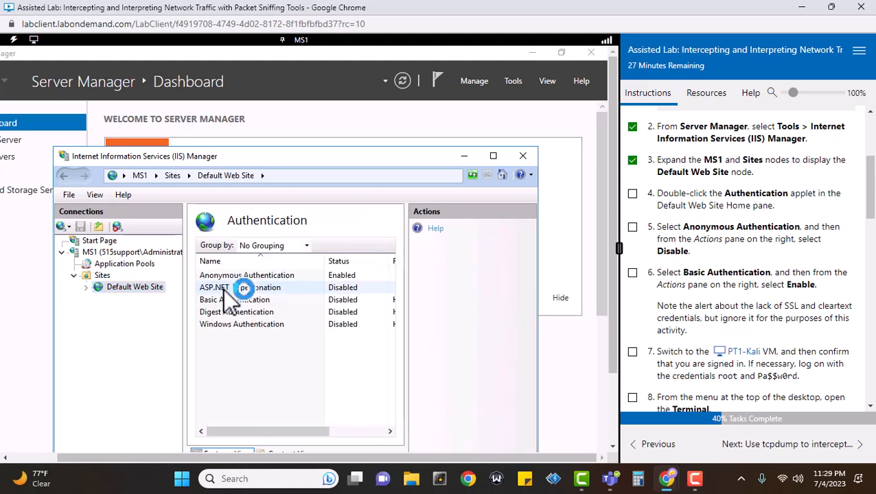
click(631, 195)
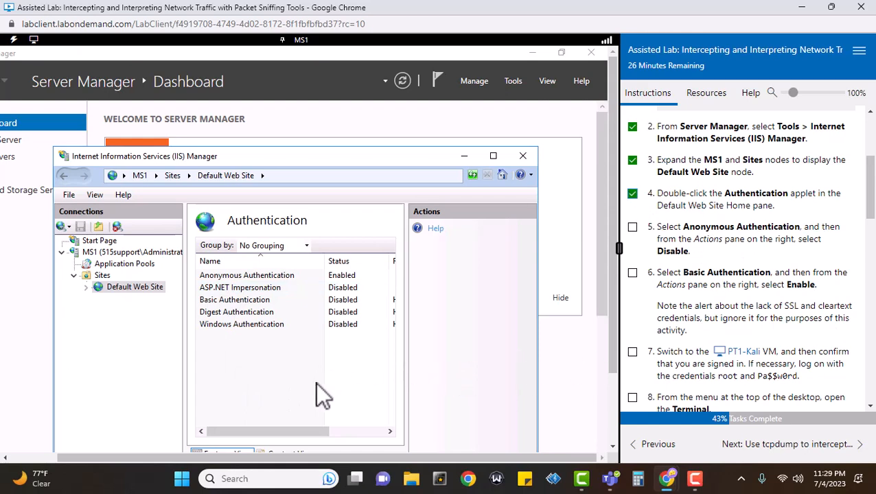
click(260, 275)
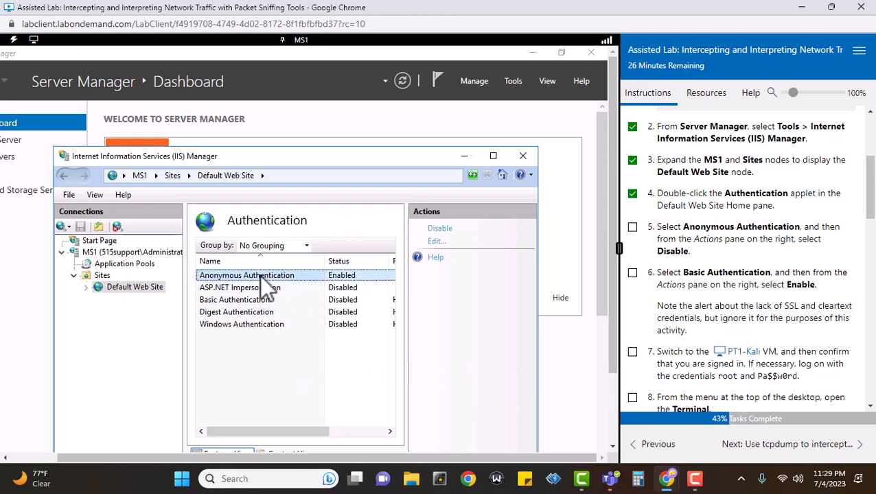
click(440, 229)
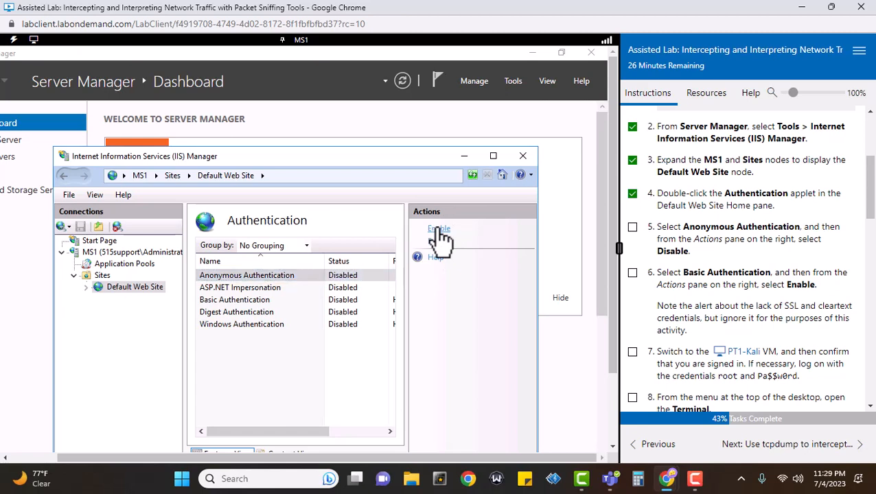
click(632, 227)
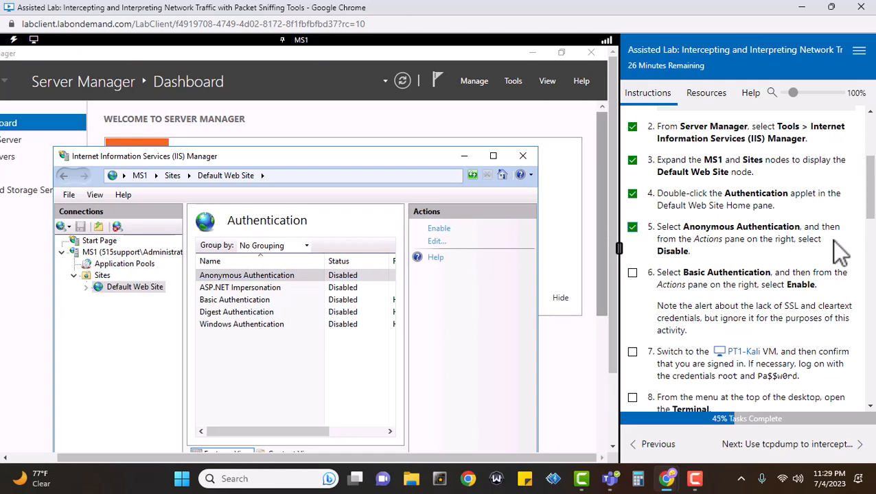
click(633, 274)
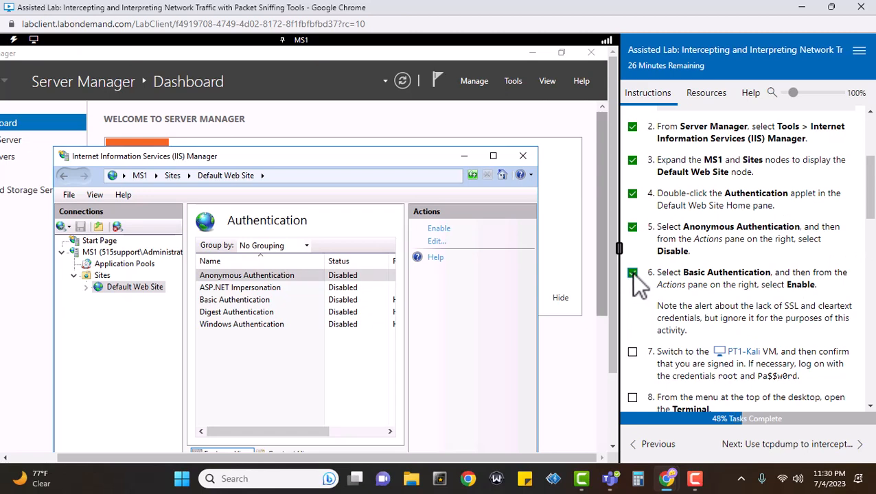
Enable Basic Authentication, tick step 7, and return to the PT1-Kali machine
click(243, 302)
click(439, 228)
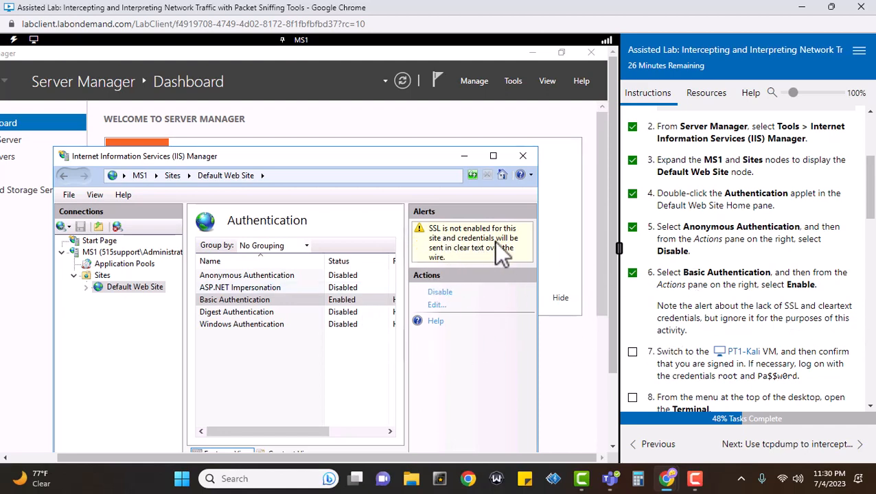
scroll(793, 278, down, 2)
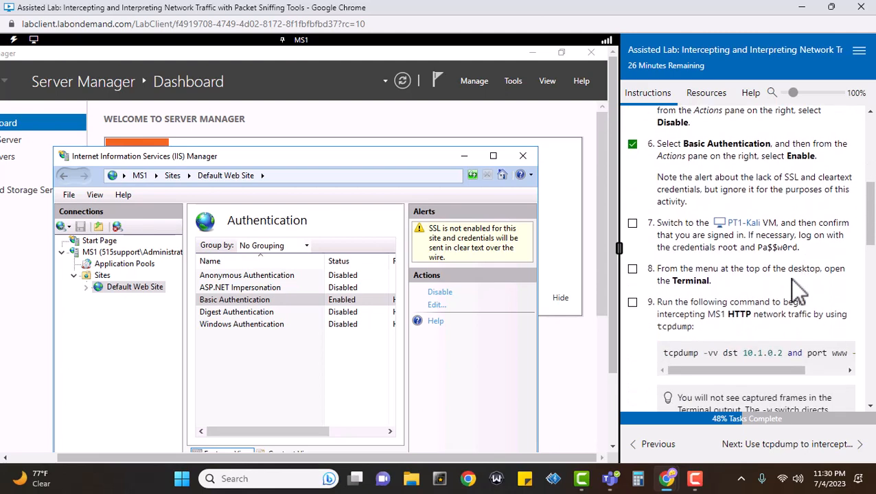
click(632, 224)
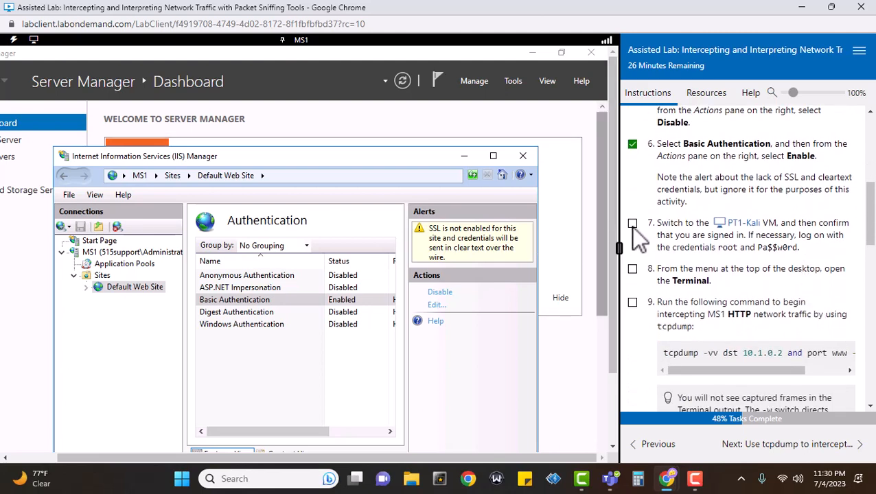
click(738, 226)
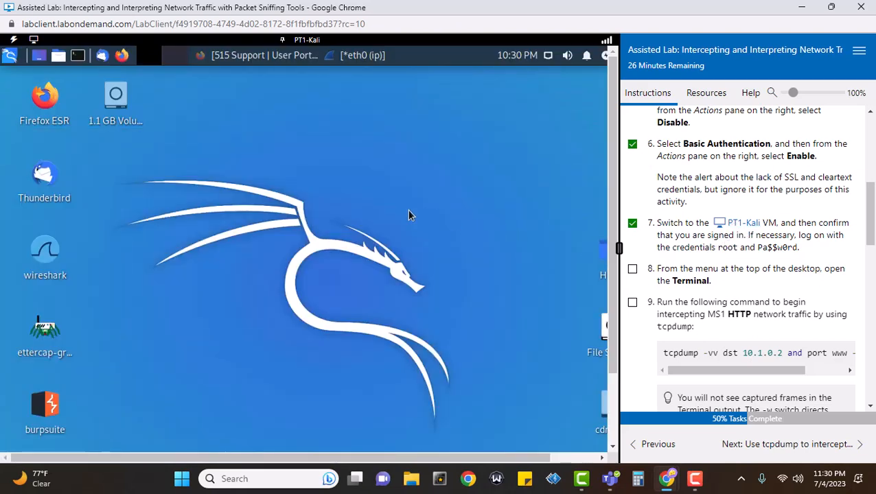
Open a root Terminal from the top panel and tick step 8
click(78, 56)
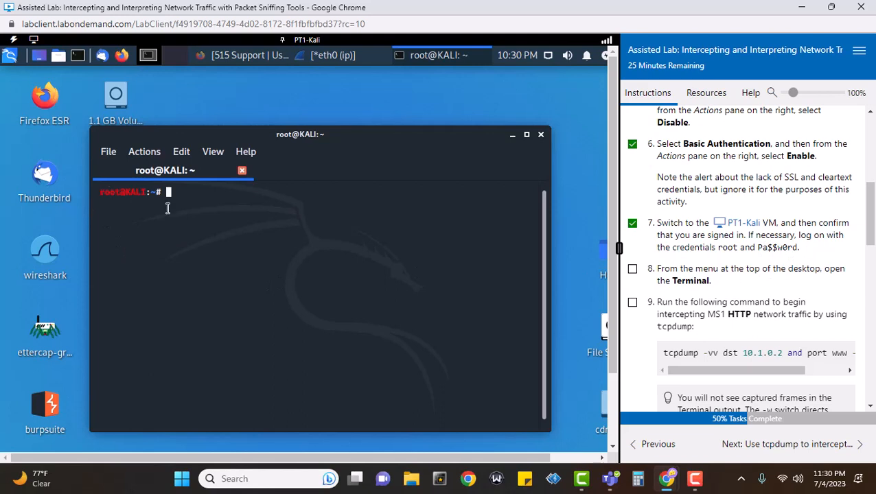
click(632, 270)
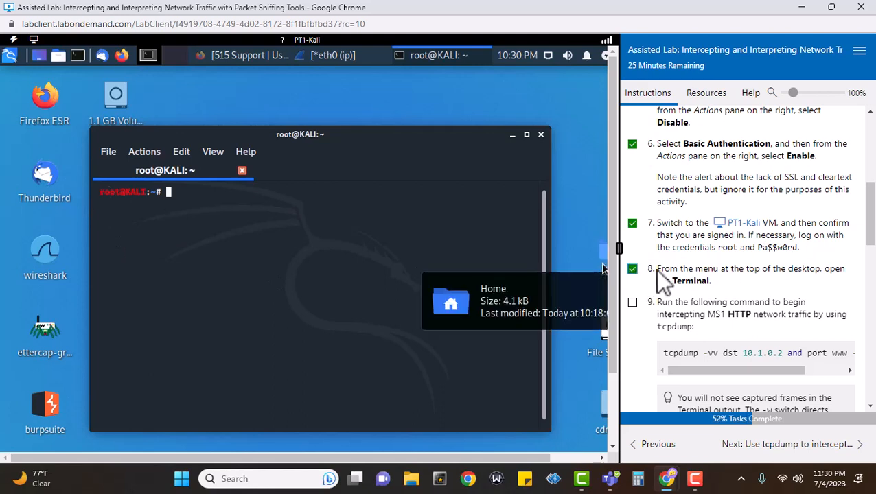
scroll(686, 268, down, 1)
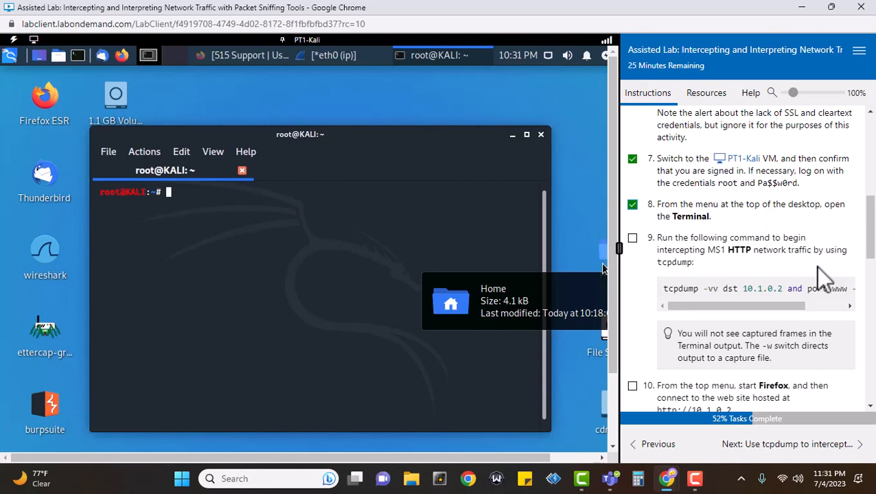
click(632, 237)
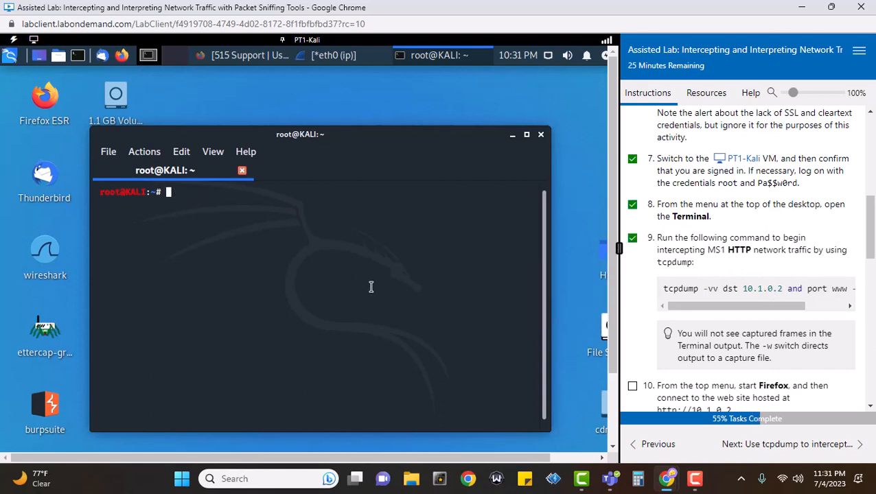
text(tcpdump -vv)
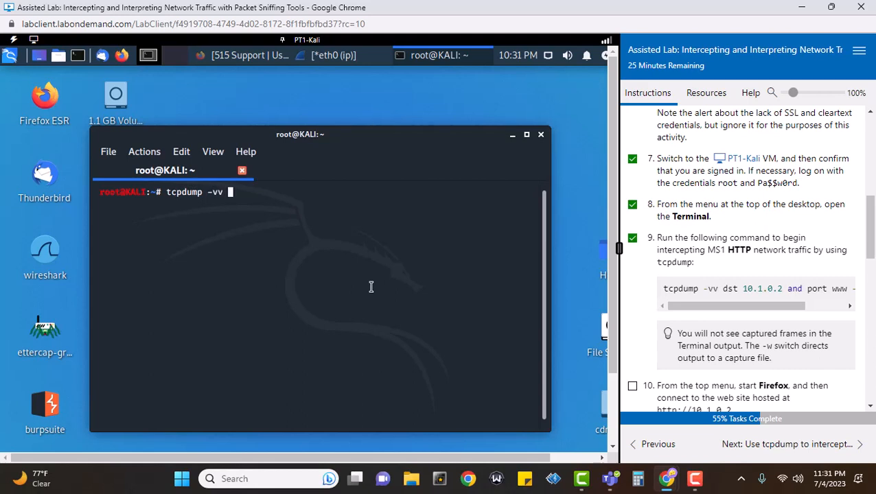
text( dst 10.1.0.2 and port w)
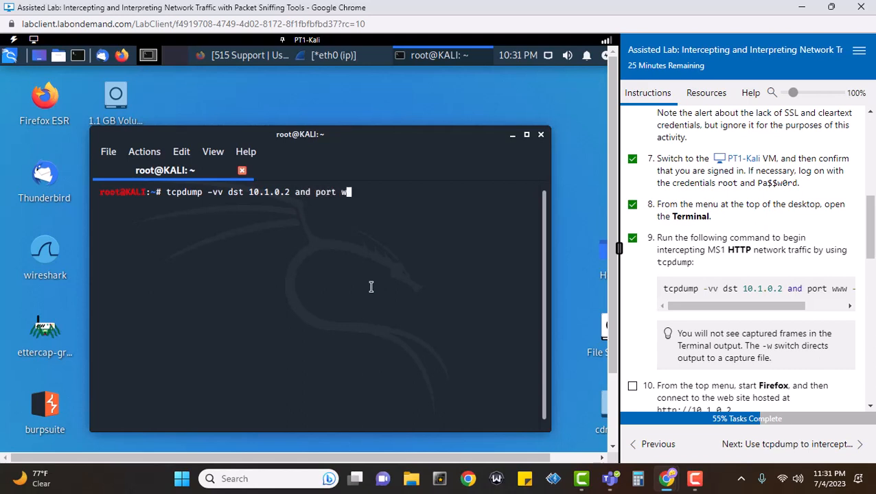
text(ww)
drag(749, 307, 822, 323)
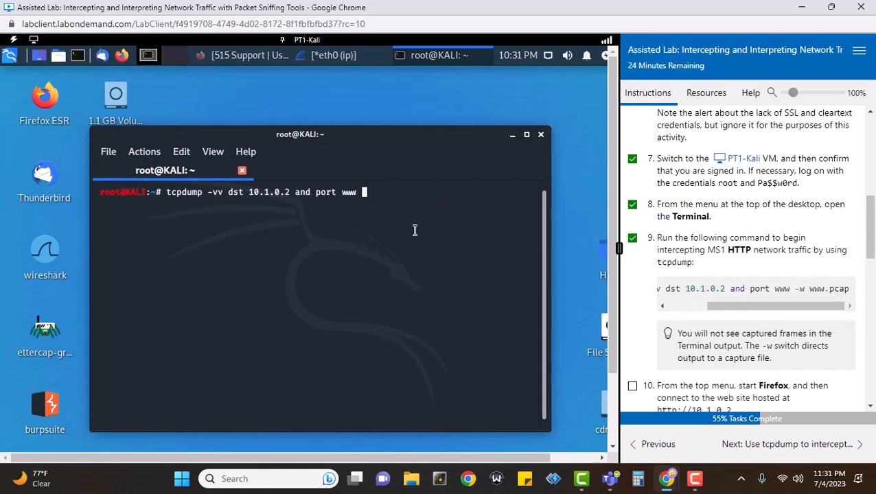
text(-w www.pcap)
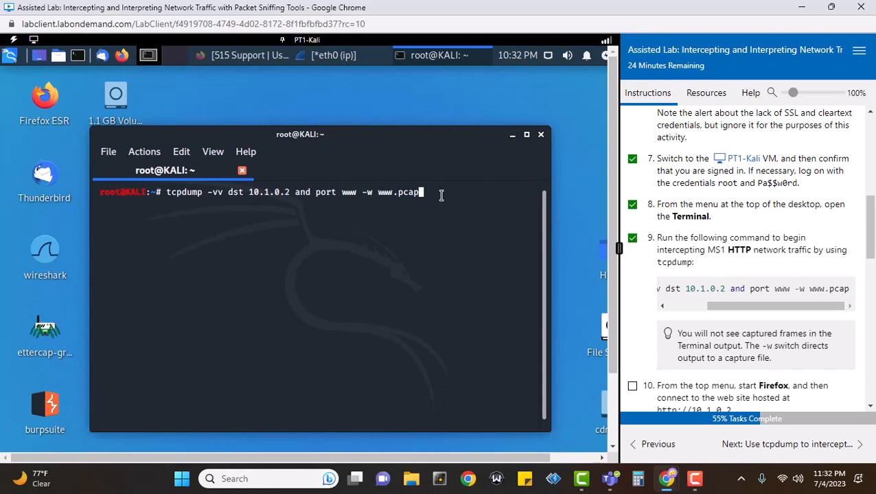
key(Return)
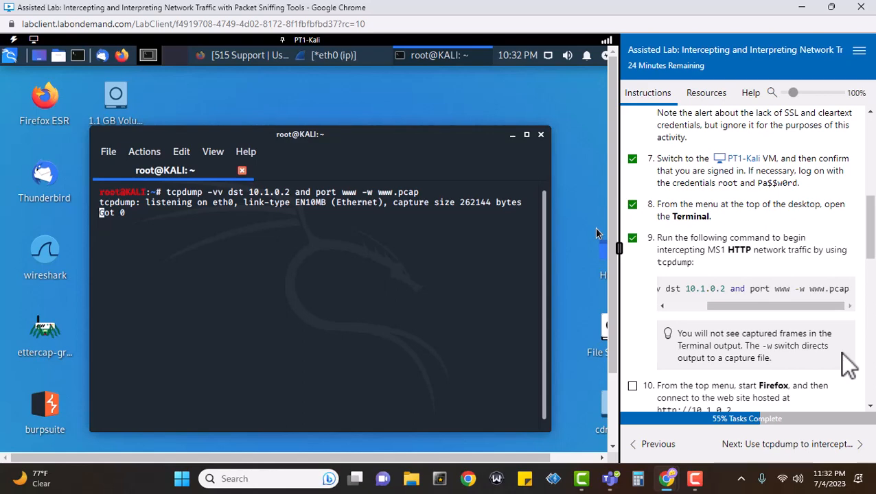
Tick step 10 and restore the Firefox user portal window
scroll(849, 366, down, 2)
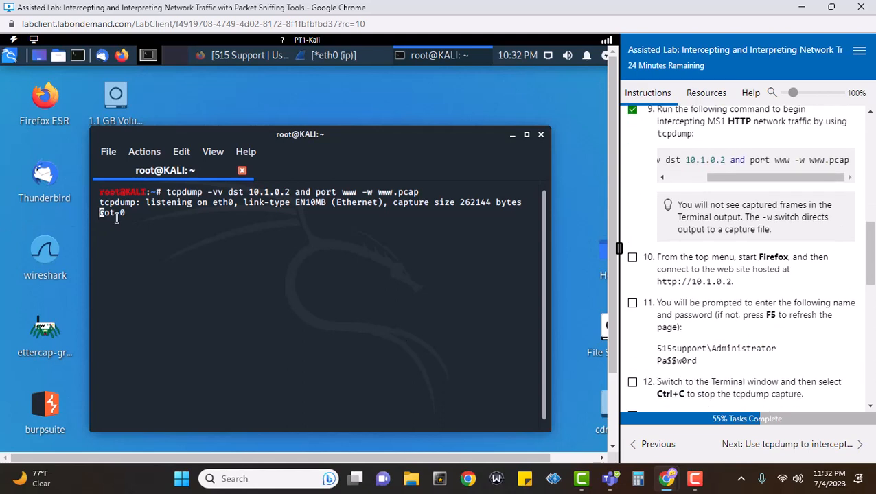
click(632, 257)
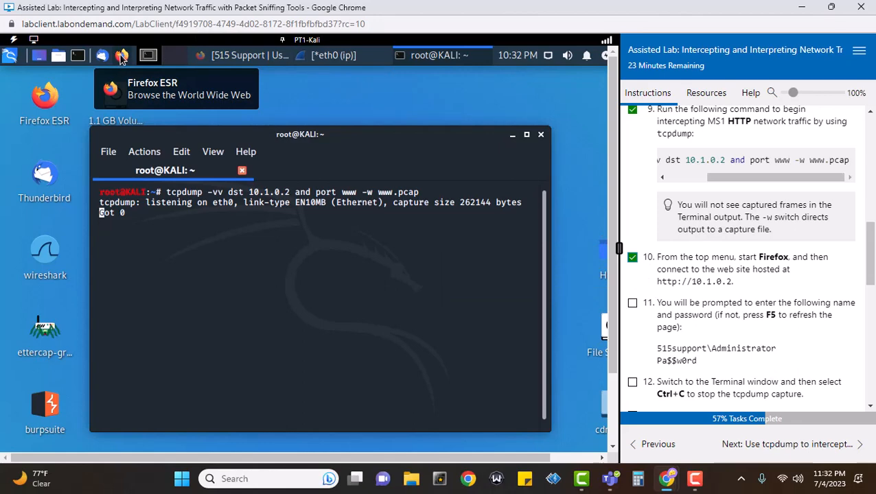
click(241, 59)
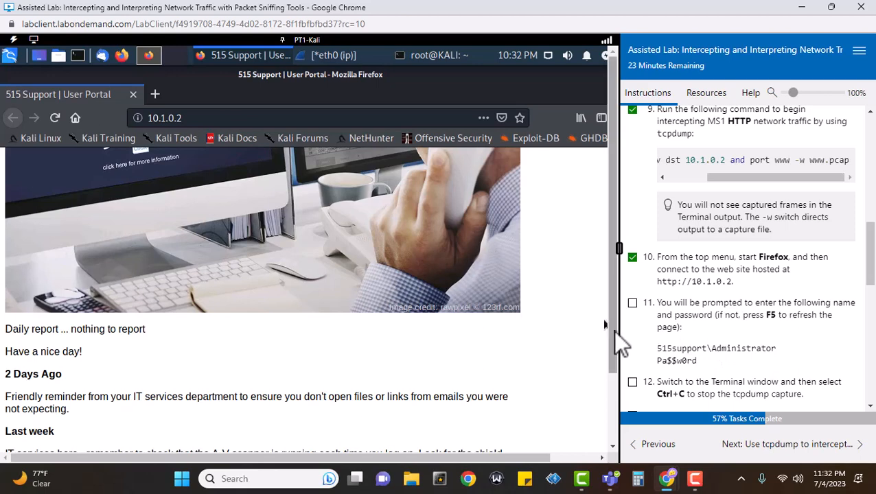
Reload the portal with F5 and log in with the lab's domain administrator user name and password
drag(613, 201, 601, 170)
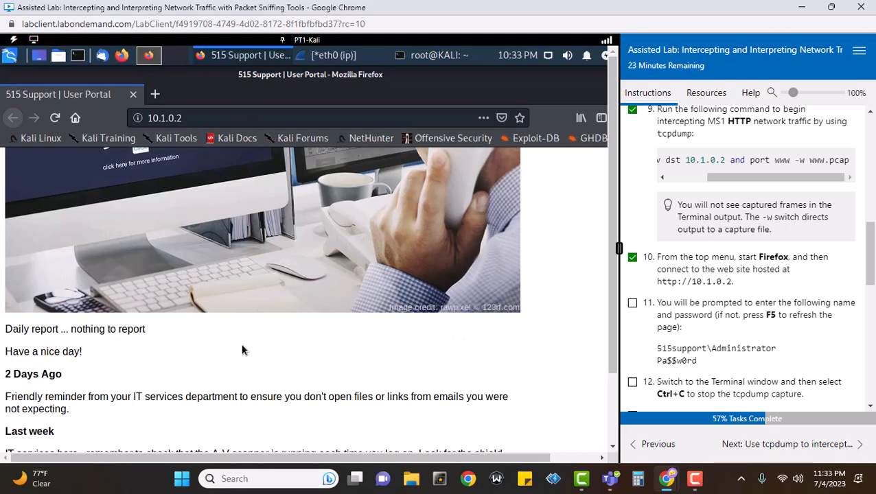
key(F5)
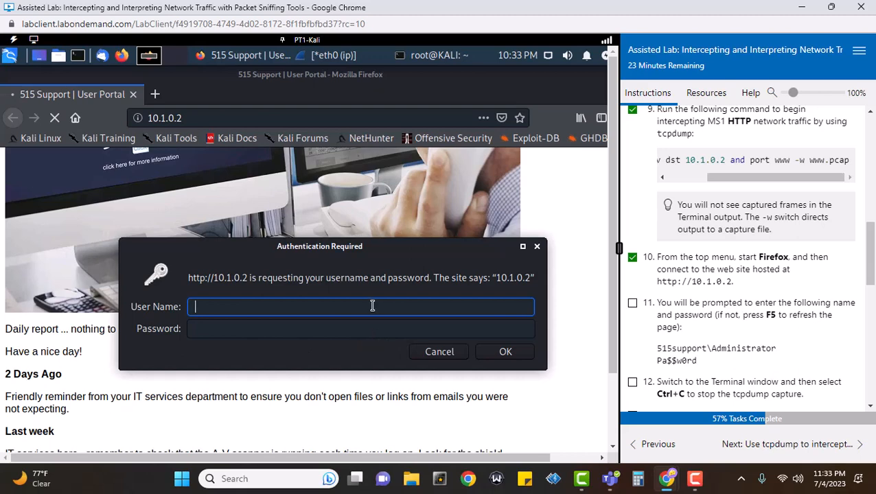
text(515suppor)
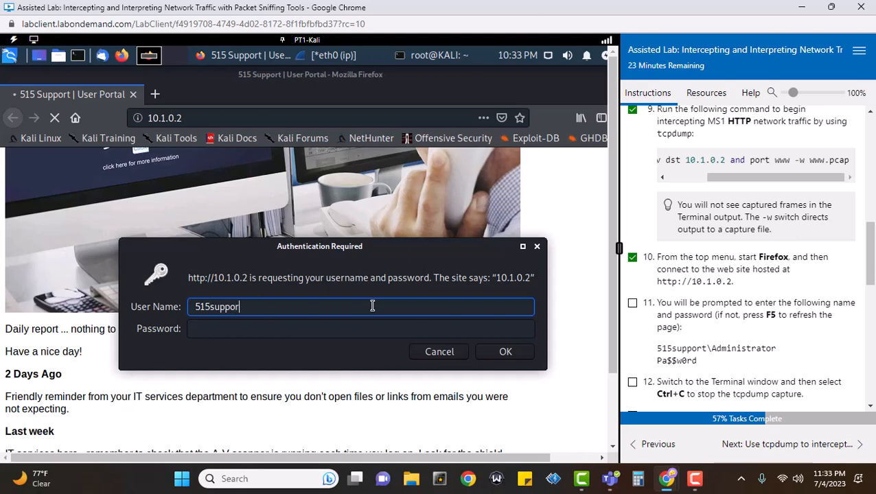
text(t\Administrator)
key(Tab)
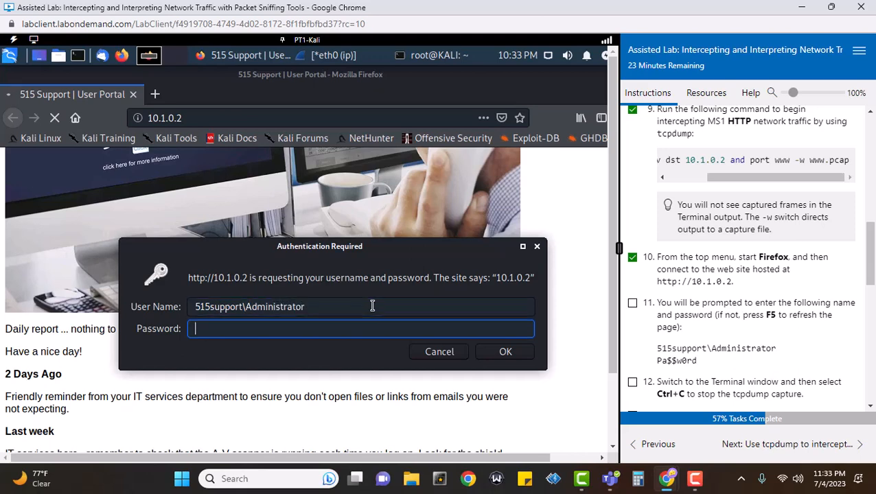
text(Pa$$w0rd)
click(511, 361)
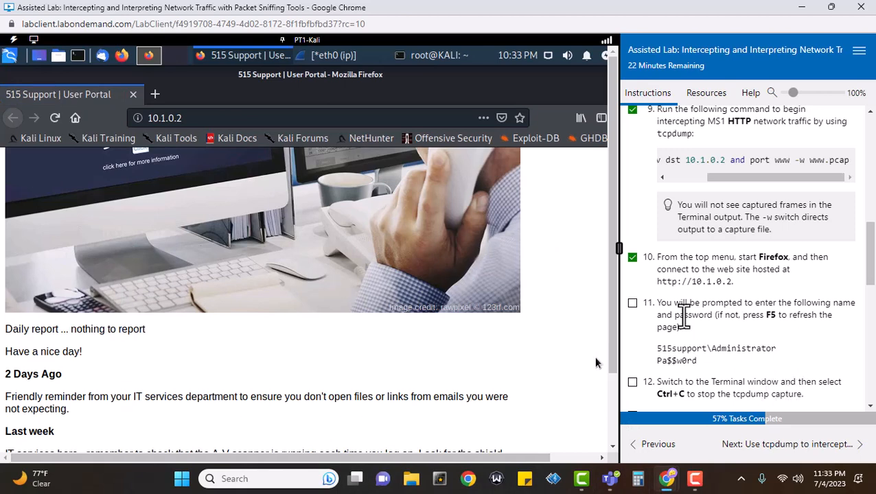
Tick step 11, stop tcpdump with Ctrl+C at 15 packets, and tick step 12
click(632, 303)
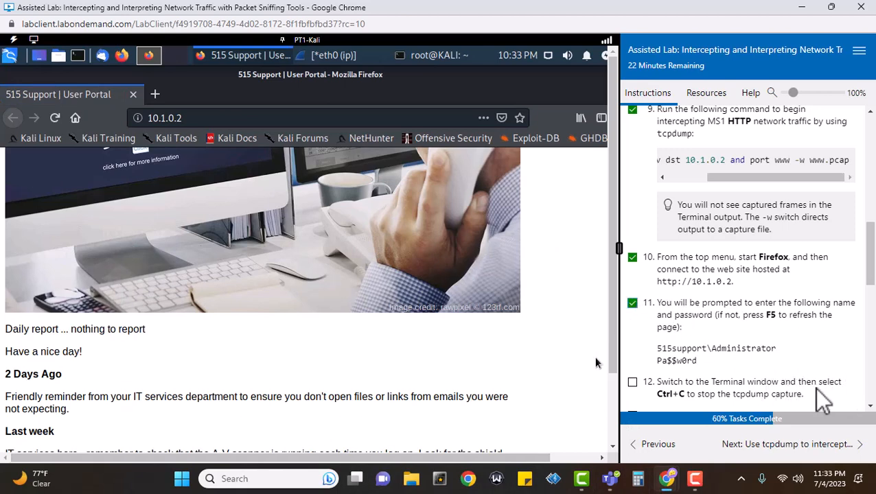
scroll(796, 385, down, 2)
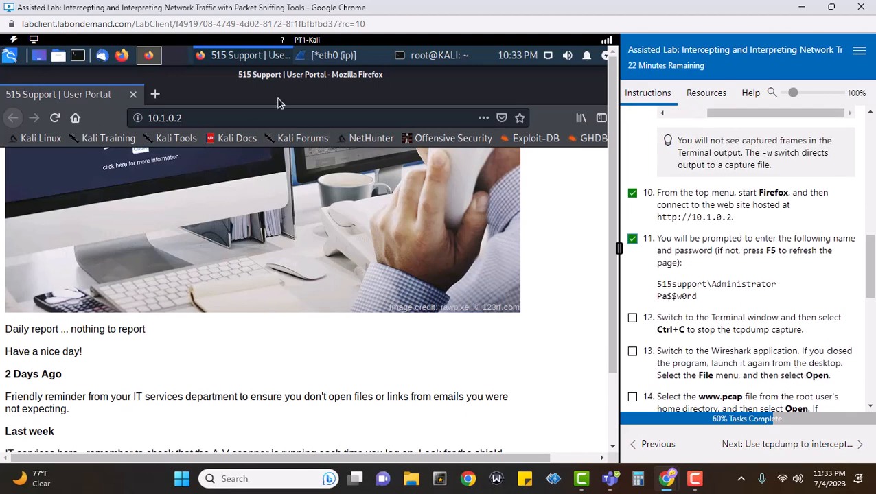
click(417, 58)
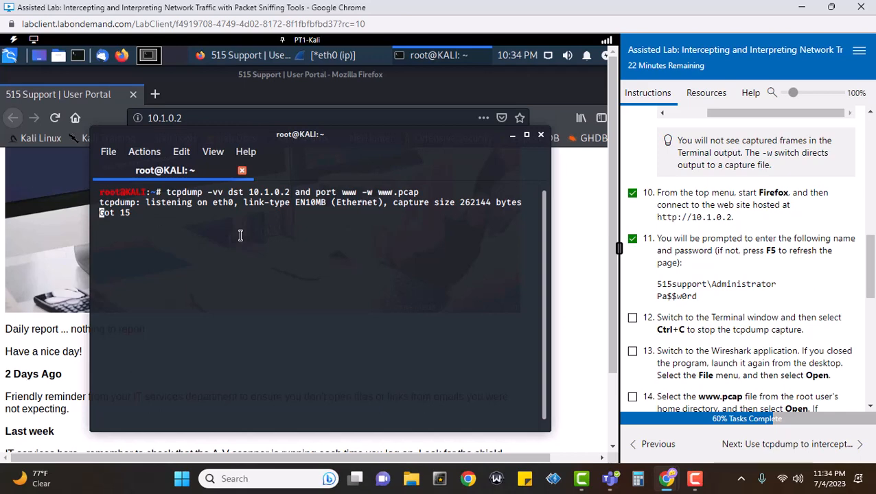
key(ctrl+c)
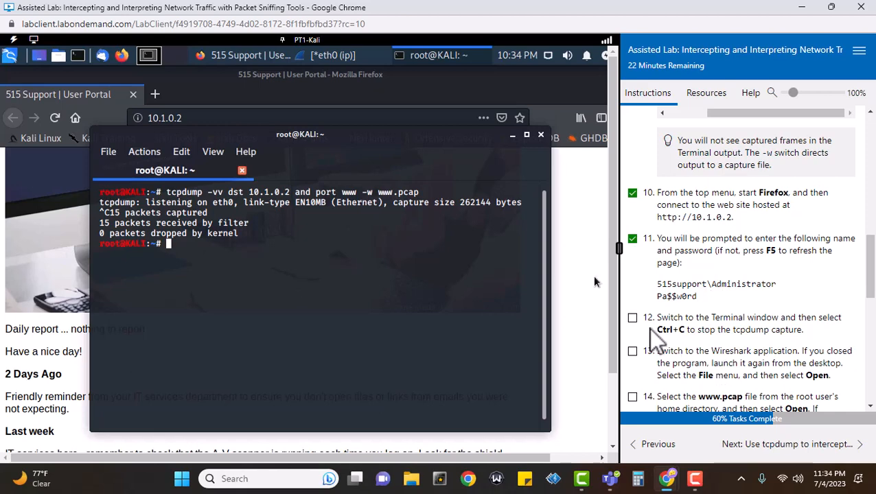
click(632, 318)
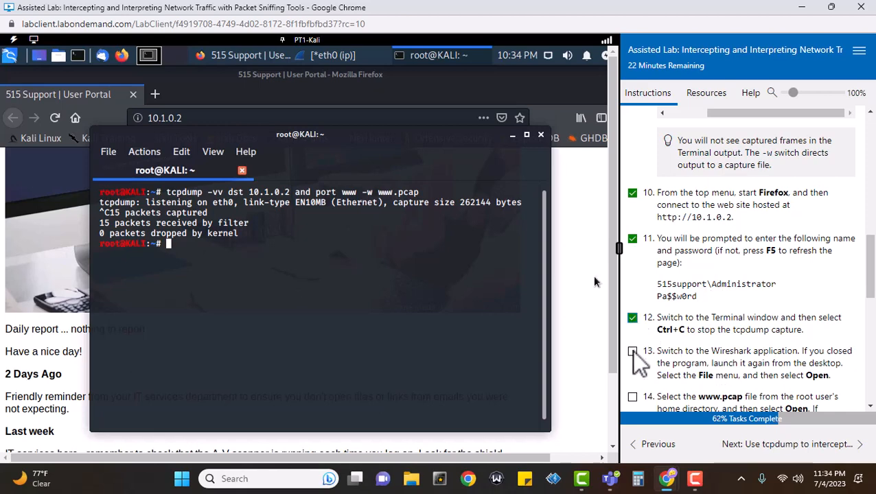
scroll(769, 313, down, 2)
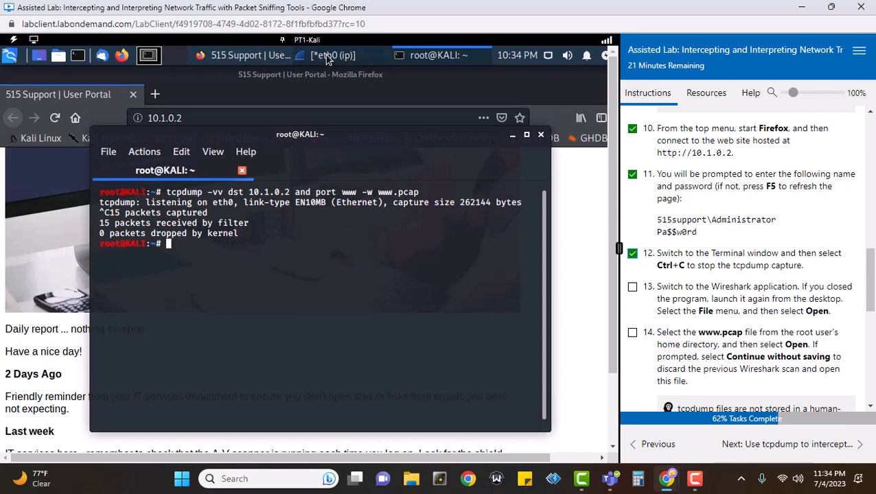
click(305, 60)
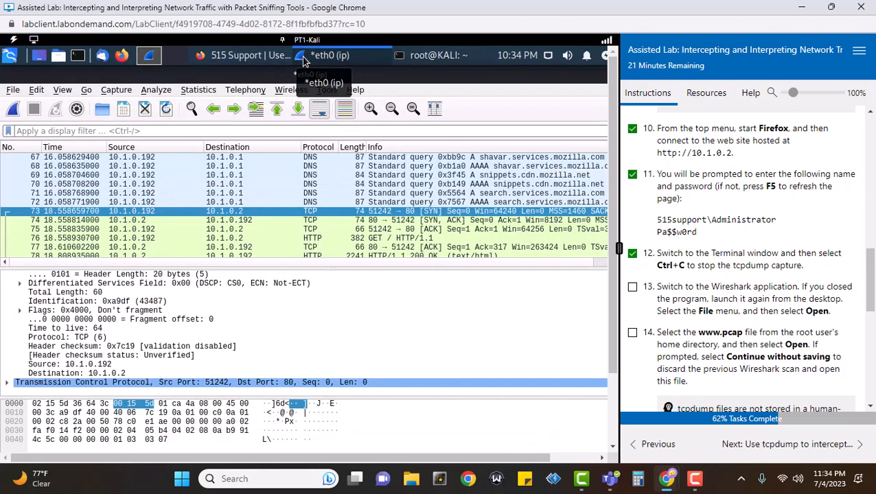
click(632, 287)
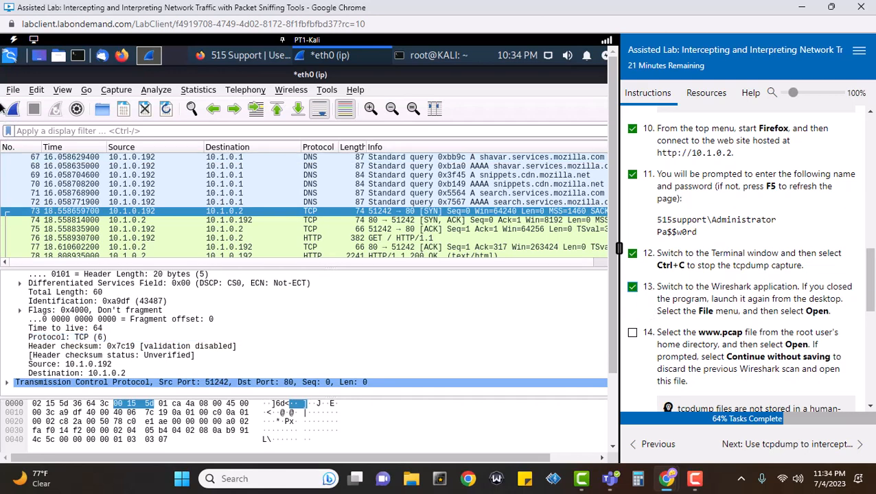
click(13, 90)
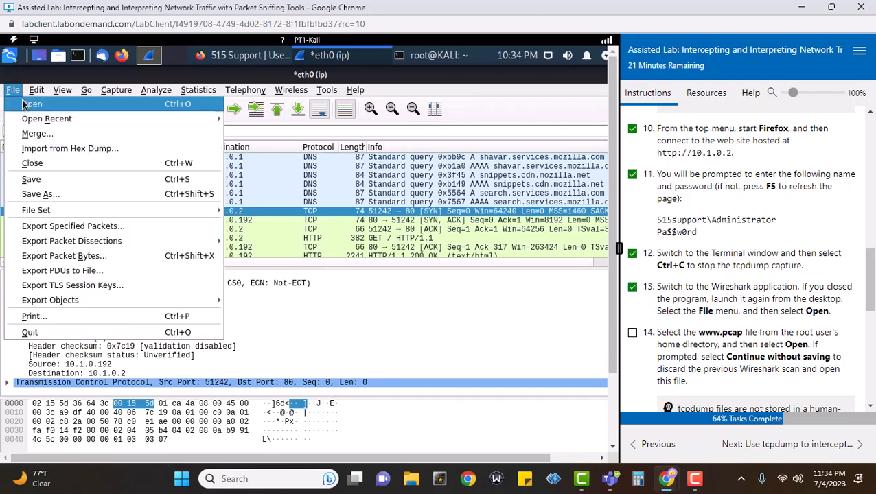
click(28, 107)
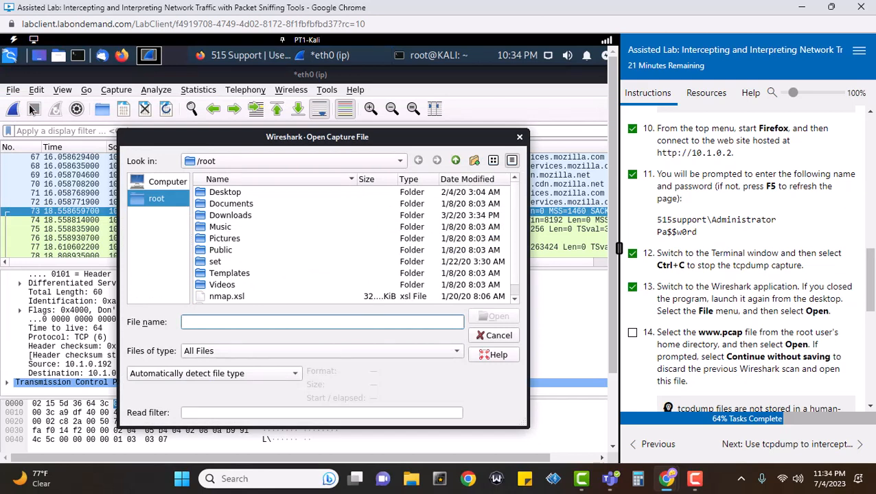
click(516, 296)
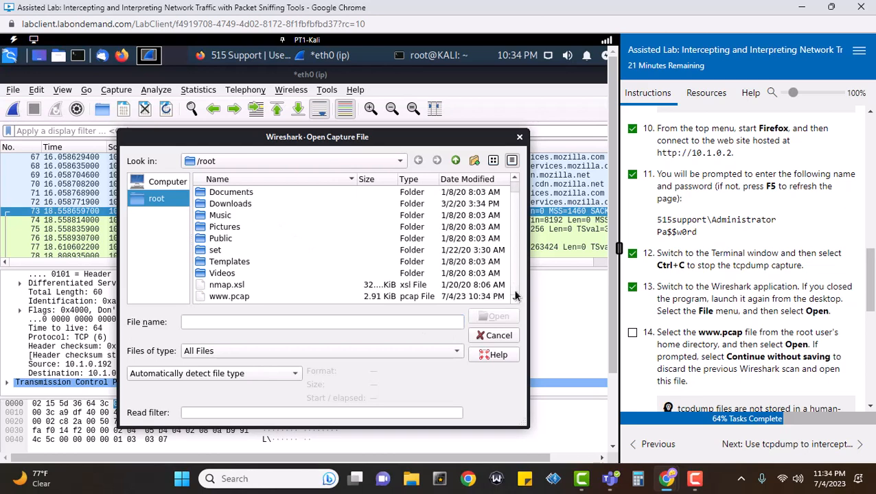
click(226, 296)
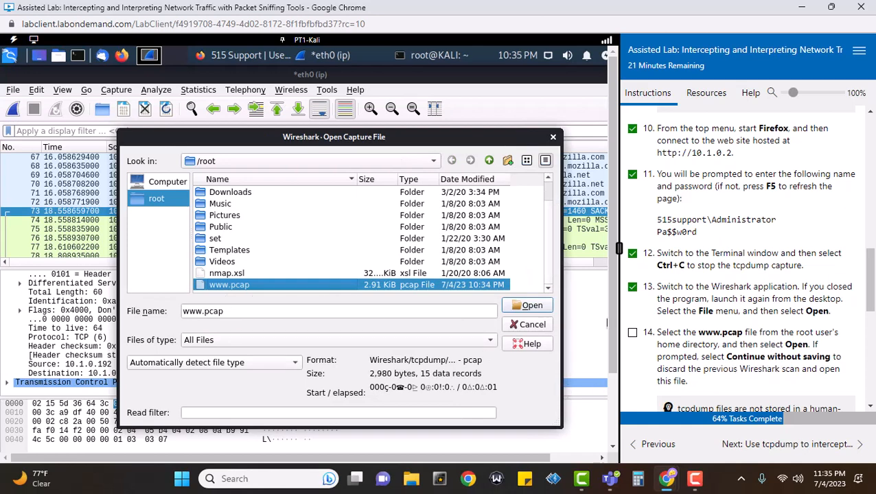
click(520, 307)
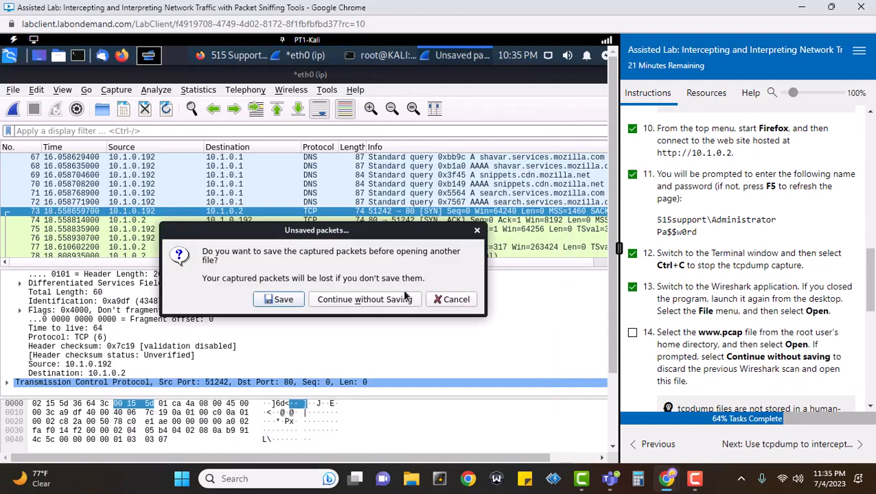
click(393, 300)
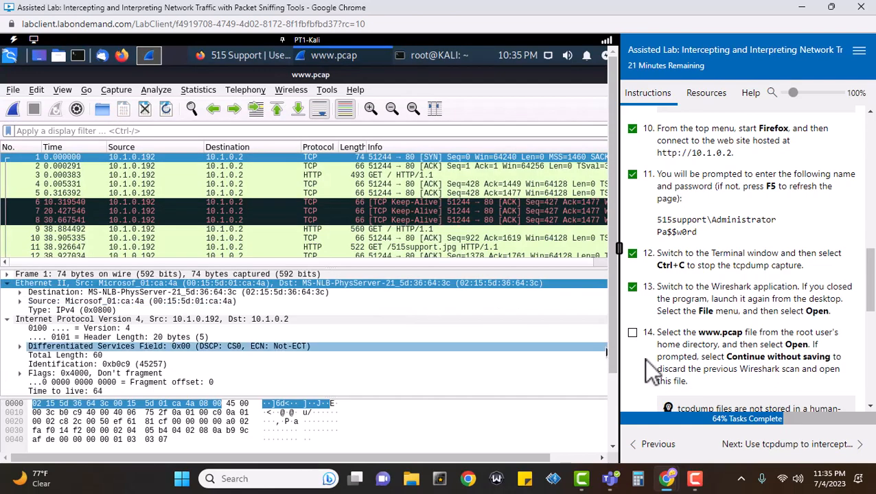
Tick lab step 14 and select the HTTP GET request in frame 3
click(633, 333)
scroll(821, 315, down, 2)
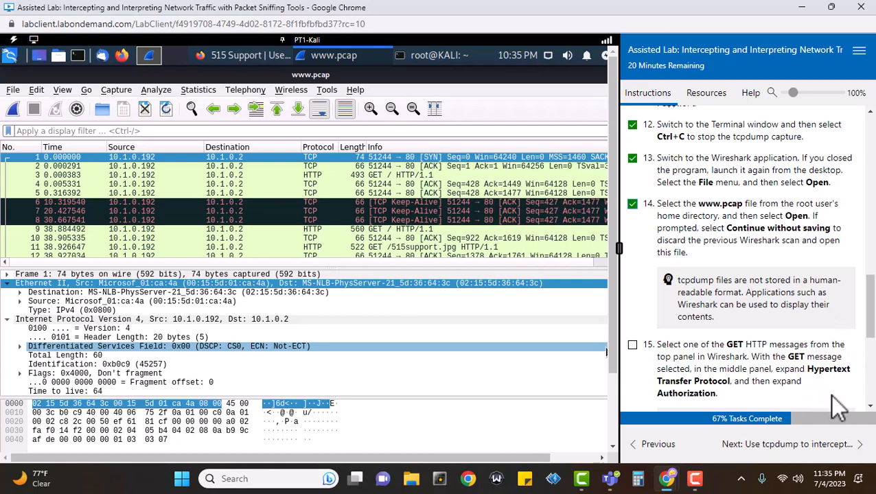
click(383, 178)
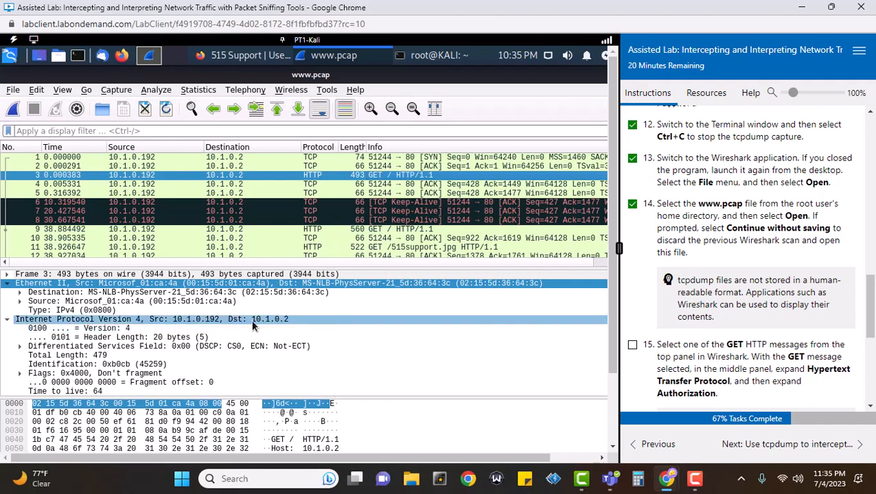
Collapse Ethernet II and IPv4, then expand the Hypertext Transfer Protocol headers and GET request line
click(8, 320)
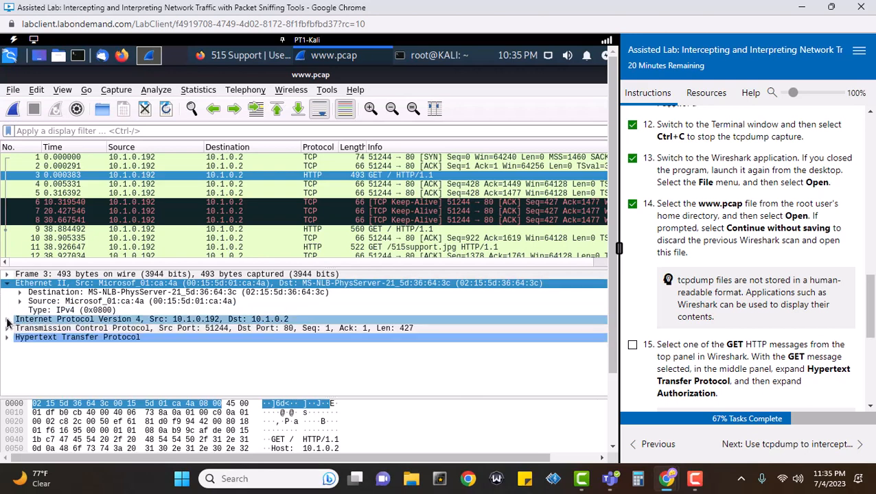
click(6, 283)
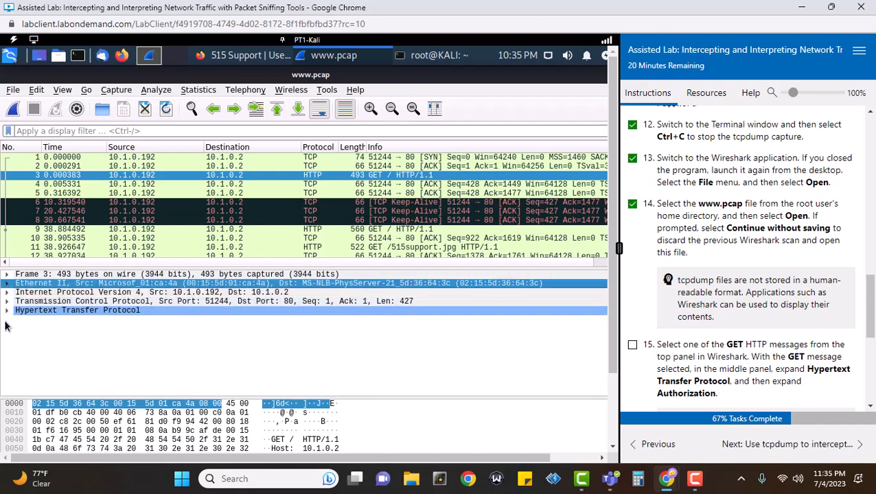
click(6, 311)
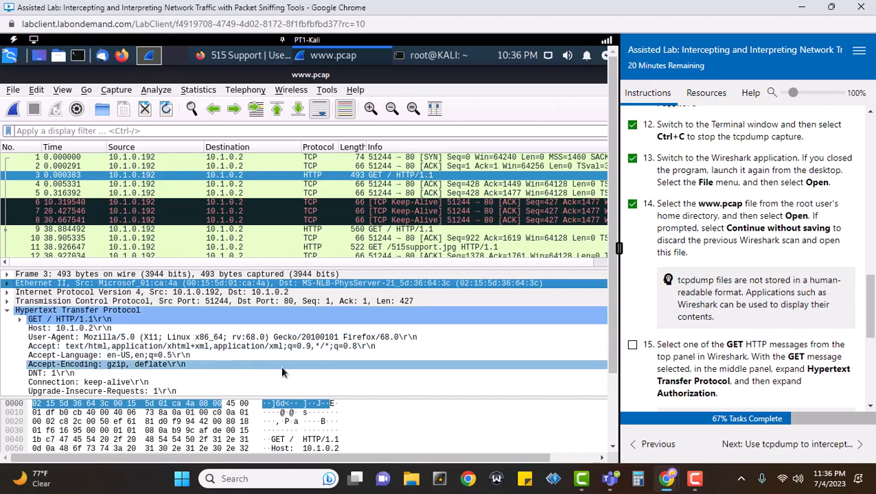
scroll(358, 368, down, 2)
scroll(371, 374, down, 1)
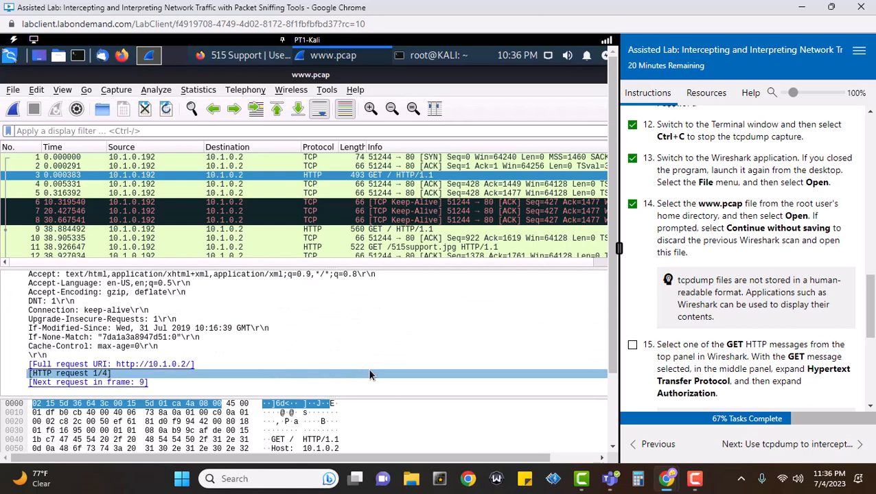
scroll(385, 369, up, 2)
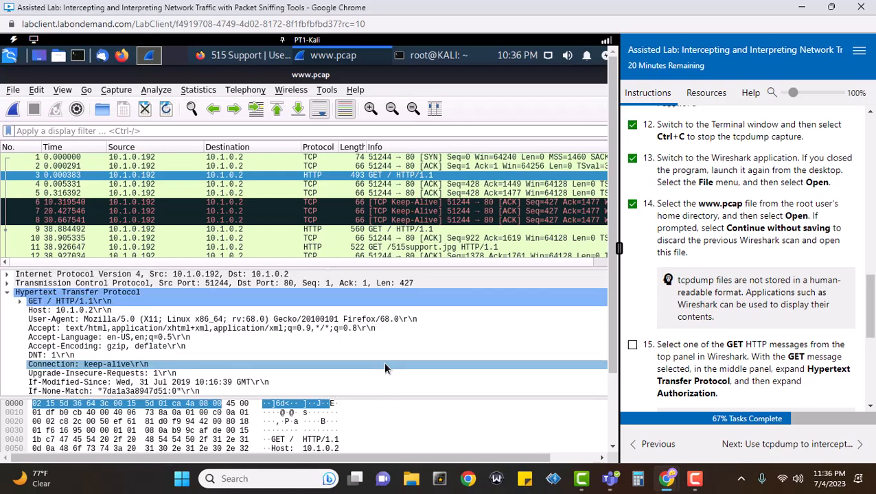
scroll(385, 369, up, 1)
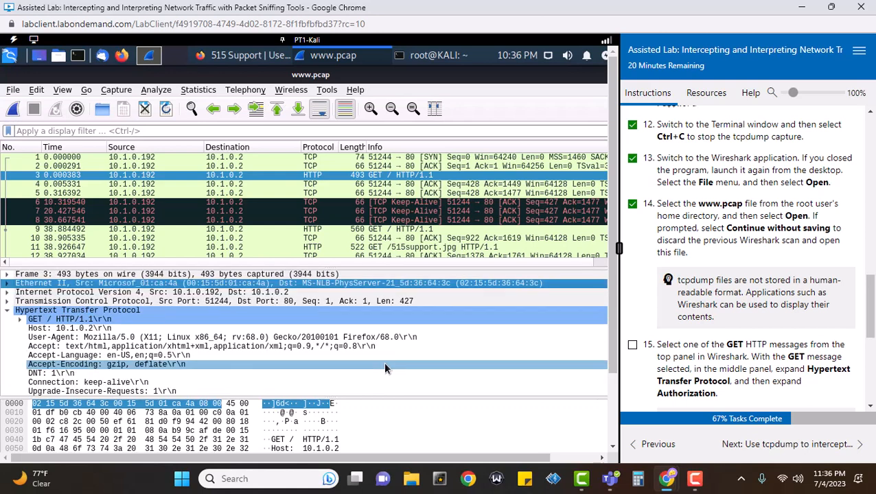
scroll(384, 369, down, 2)
scroll(59, 294, up, 2)
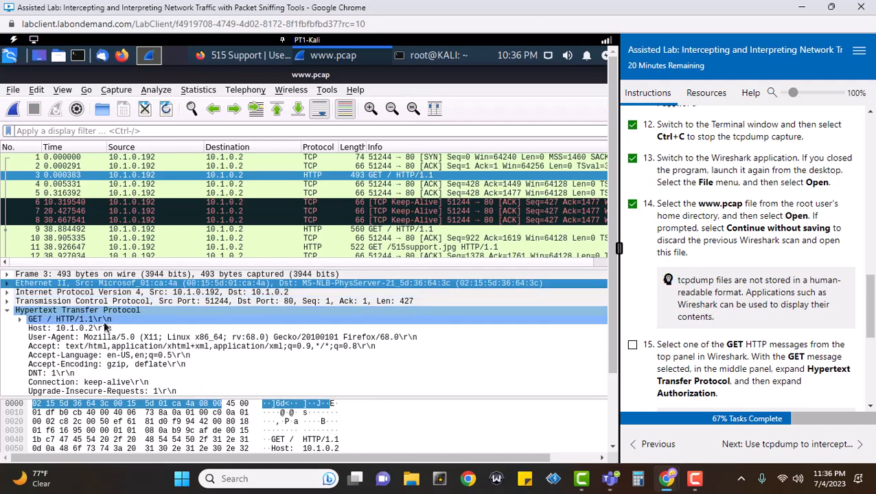
click(20, 321)
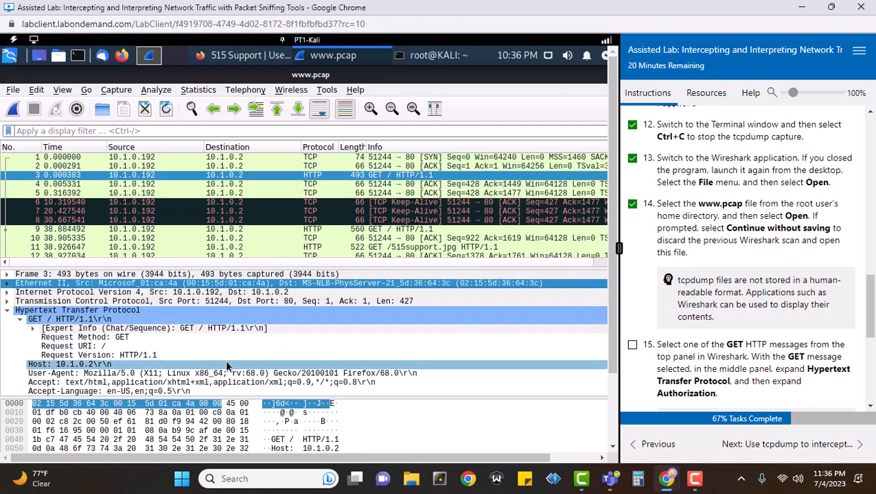
scroll(227, 366, down, 4)
scroll(226, 366, up, 4)
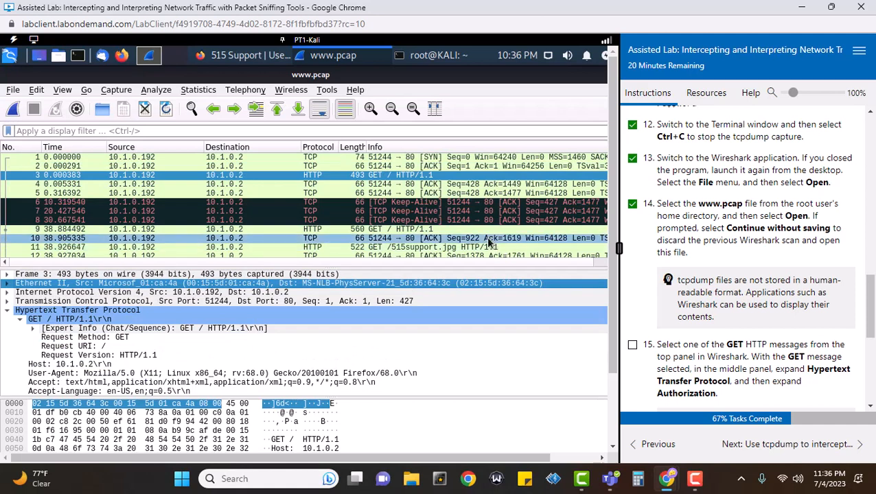
scroll(489, 241, down, 2)
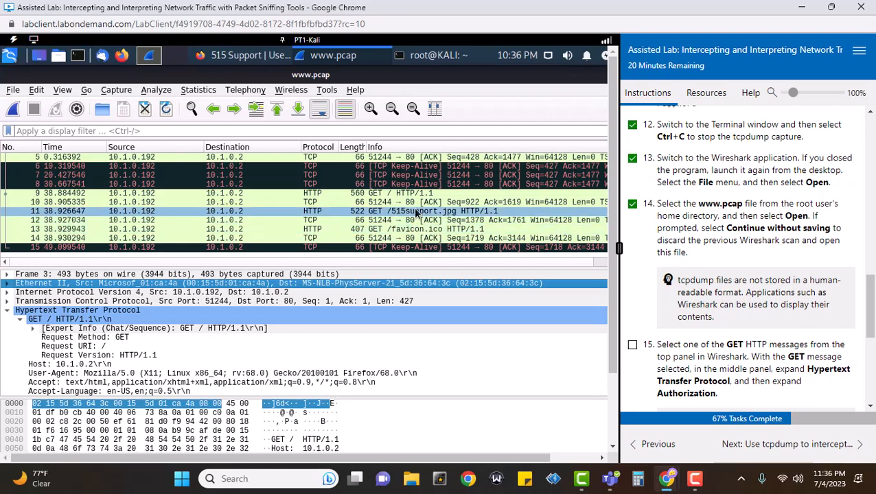
Select packet 11, GET /515support.jpg, and view it briefly in its own window
click(416, 211)
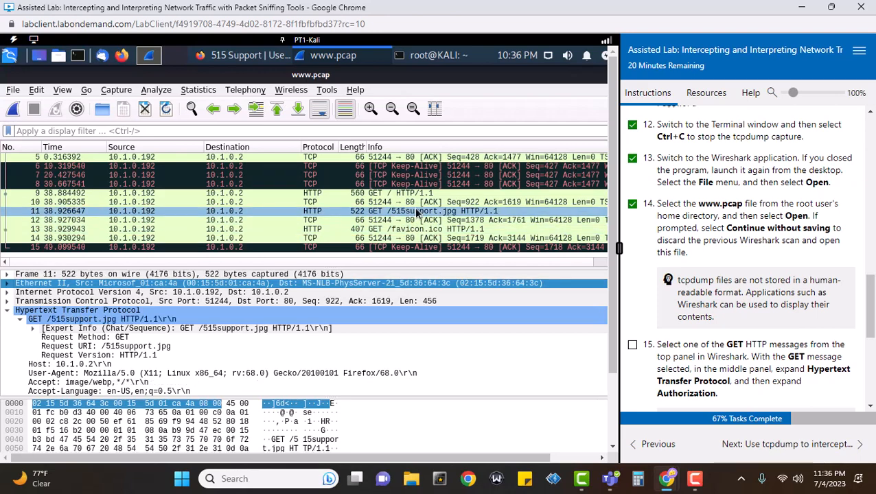
double_click(416, 212)
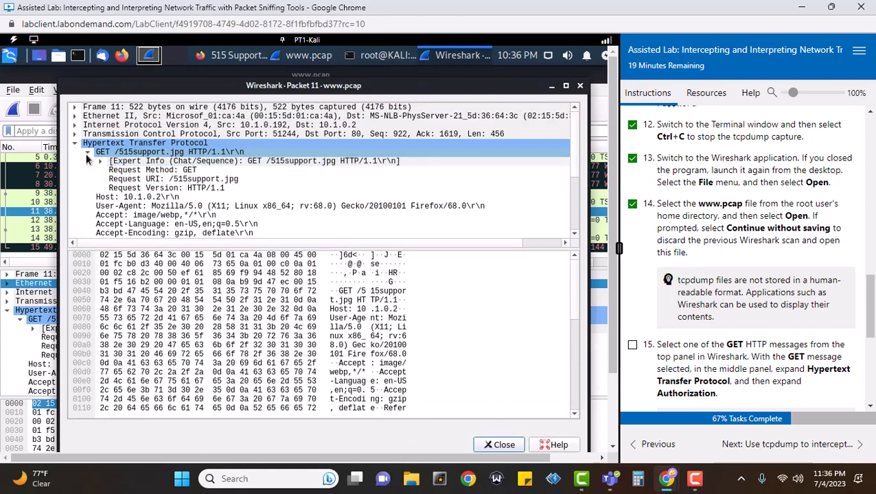
drag(608, 259, 612, 357)
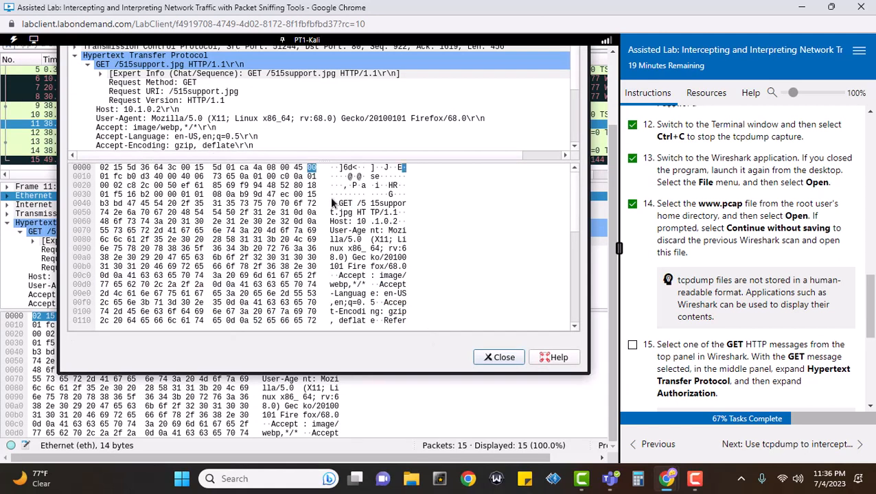
click(497, 357)
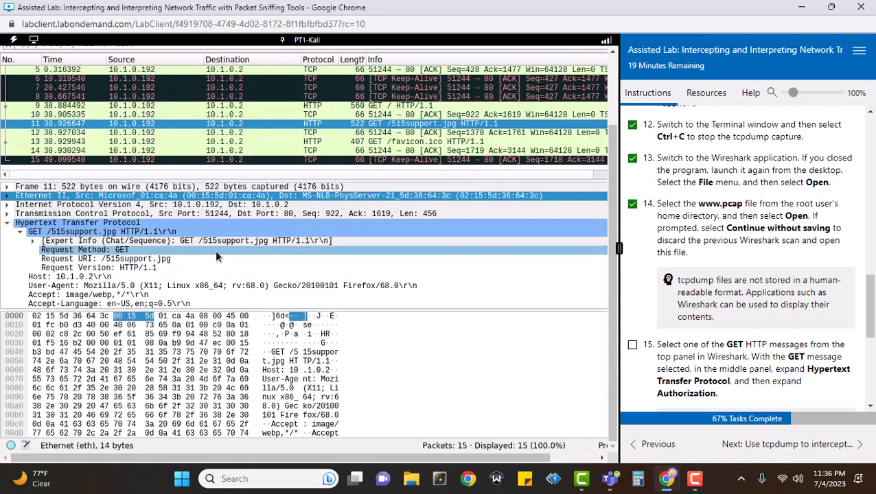
Expand the Authorization header and select the decoded Credentials line
scroll(291, 284, down, 2)
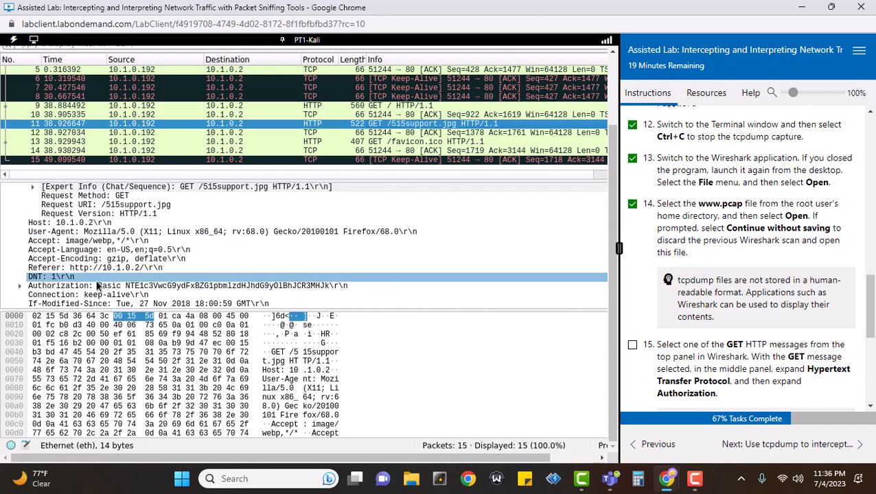
click(68, 286)
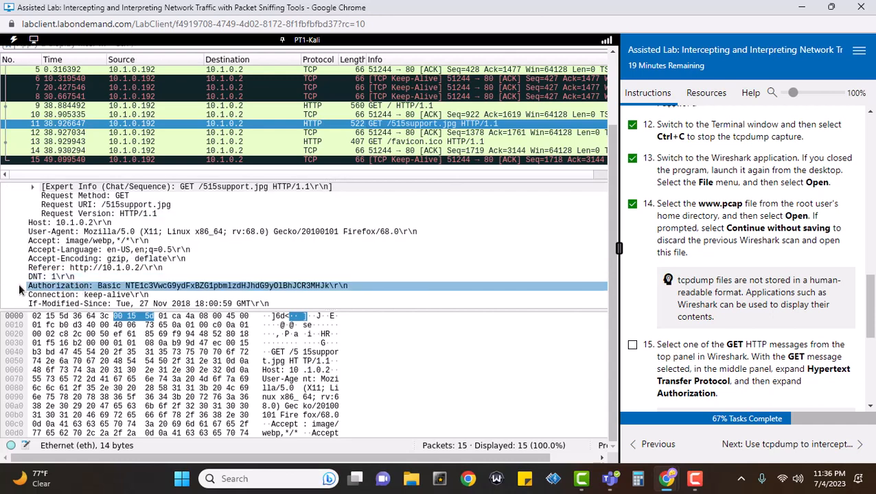
click(18, 283)
click(260, 258)
click(252, 304)
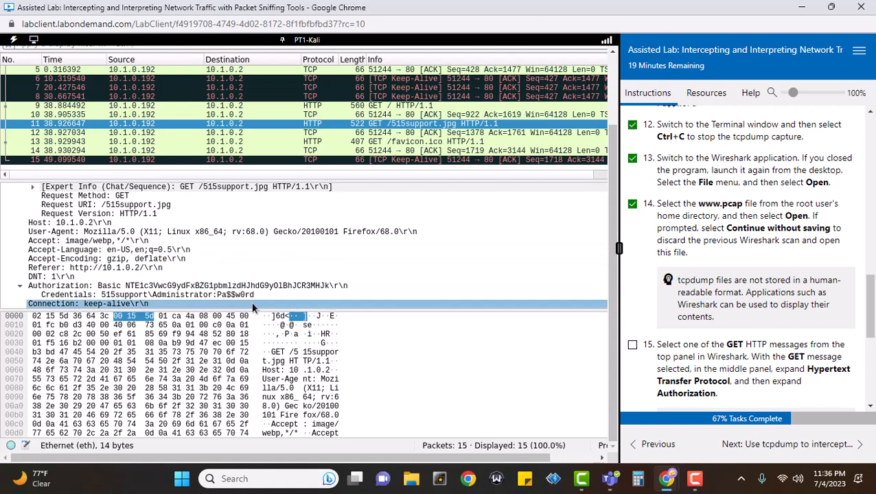
click(224, 295)
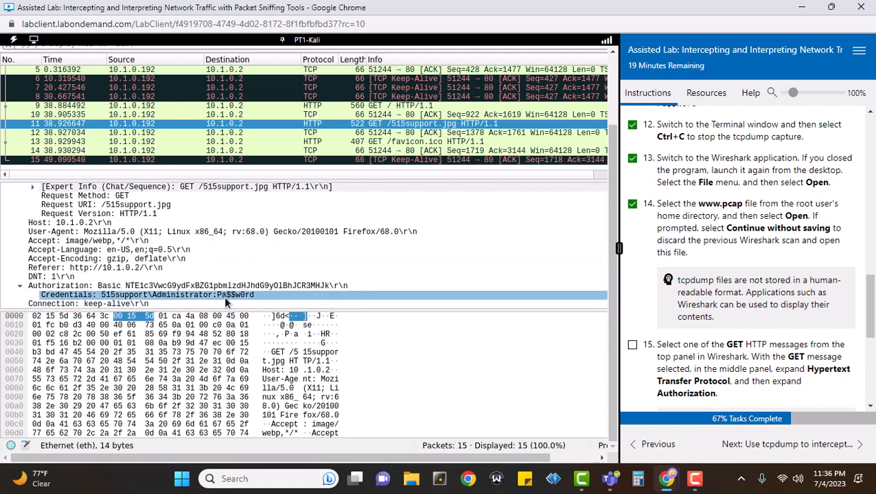
Tick lab step 15 and review the decoded Credentials line in the packet details
click(632, 345)
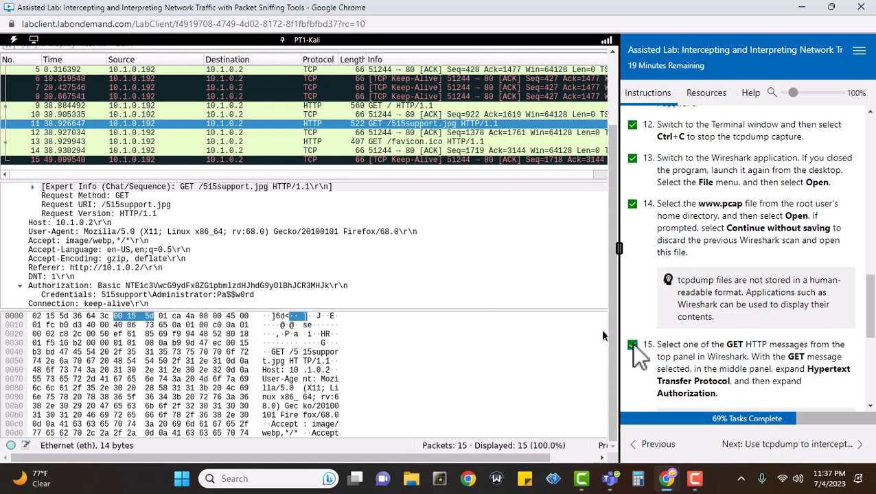
scroll(749, 351, down, 3)
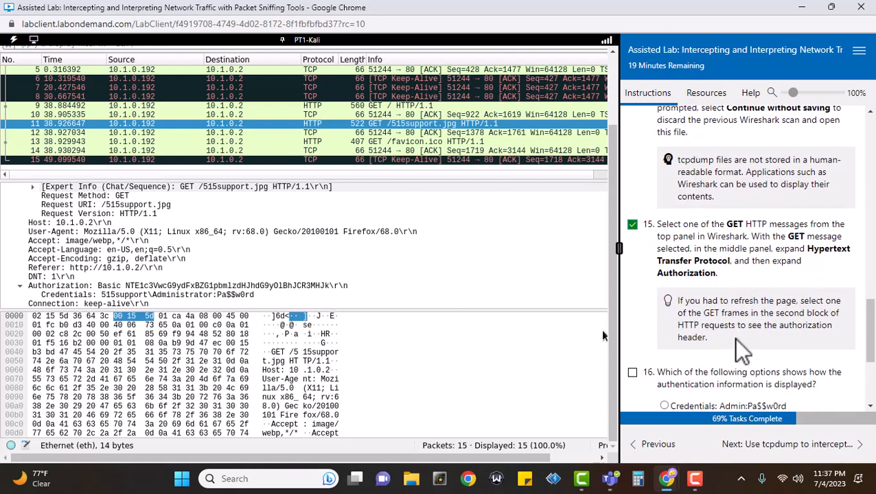
click(67, 317)
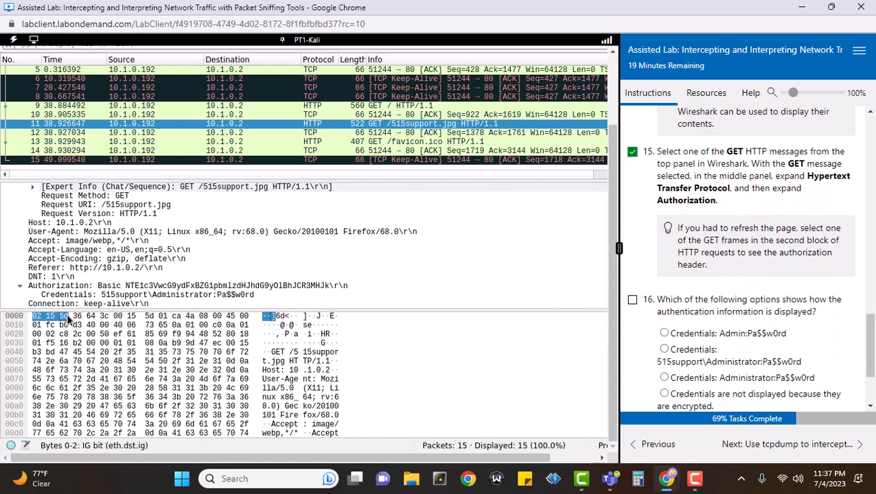
click(181, 294)
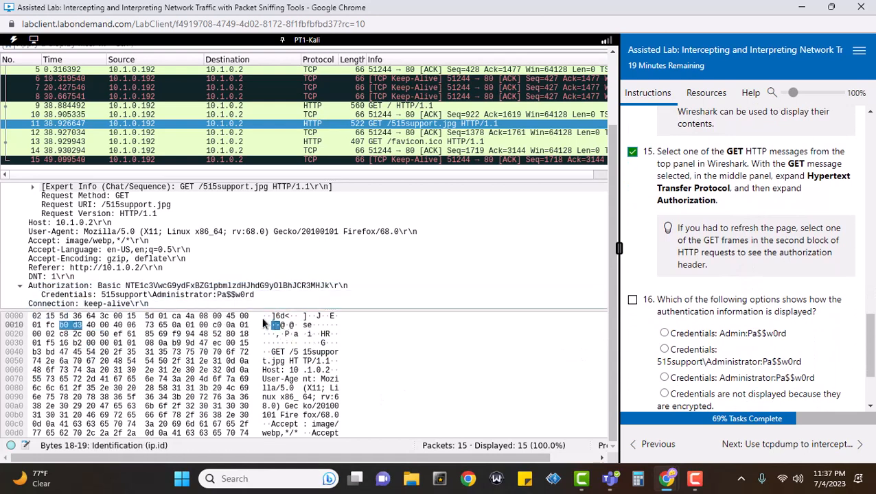
click(168, 298)
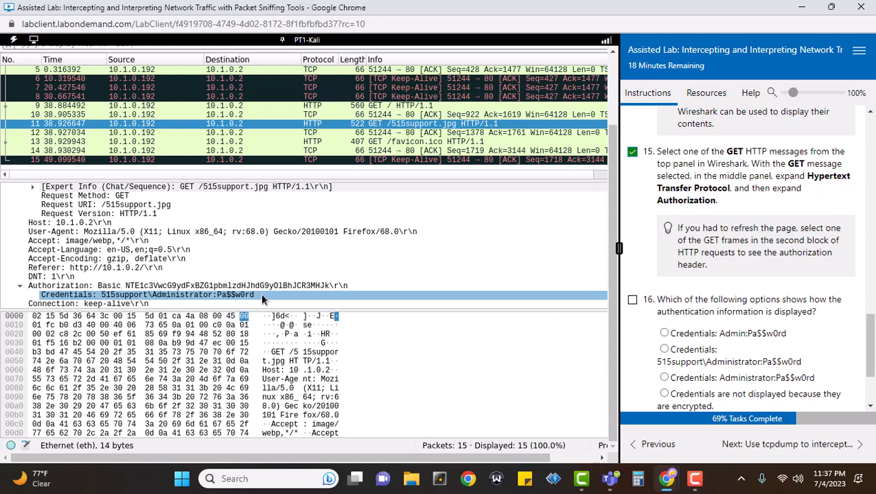
Tick question 16, choose the 515support\Administrator credentials answer and submit it for scoring
click(632, 300)
scroll(819, 320, down, 1)
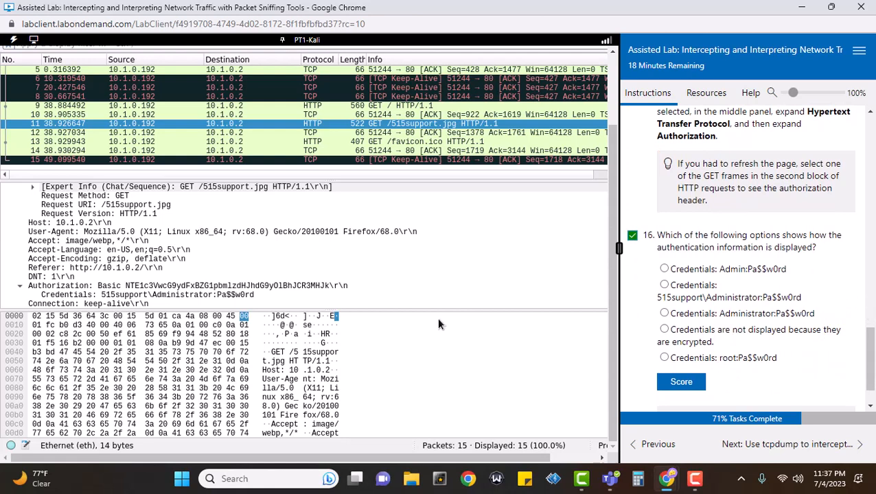
click(142, 296)
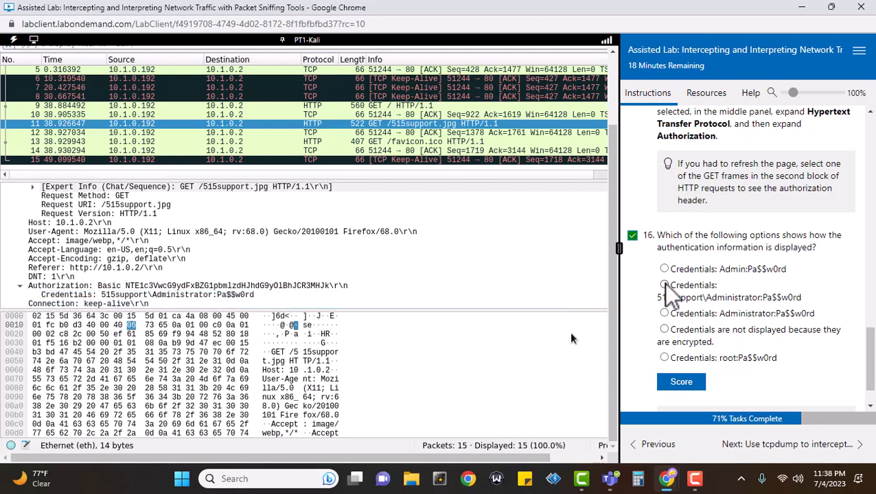
click(664, 285)
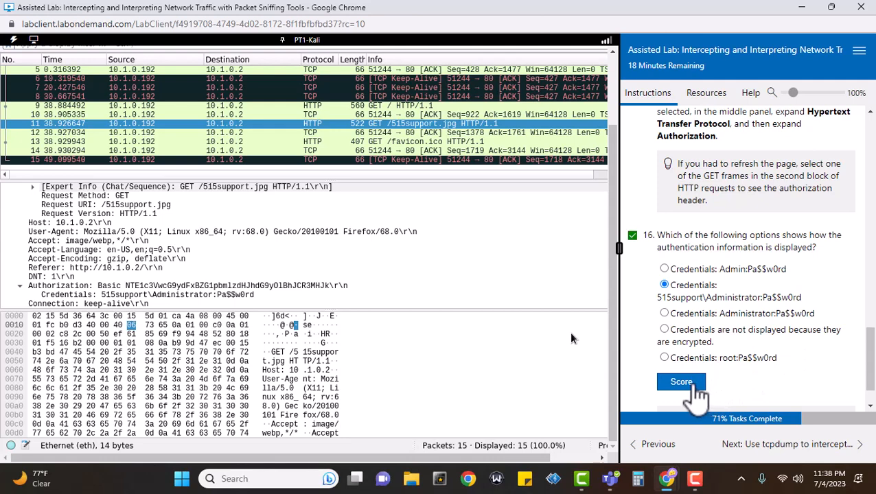
click(697, 384)
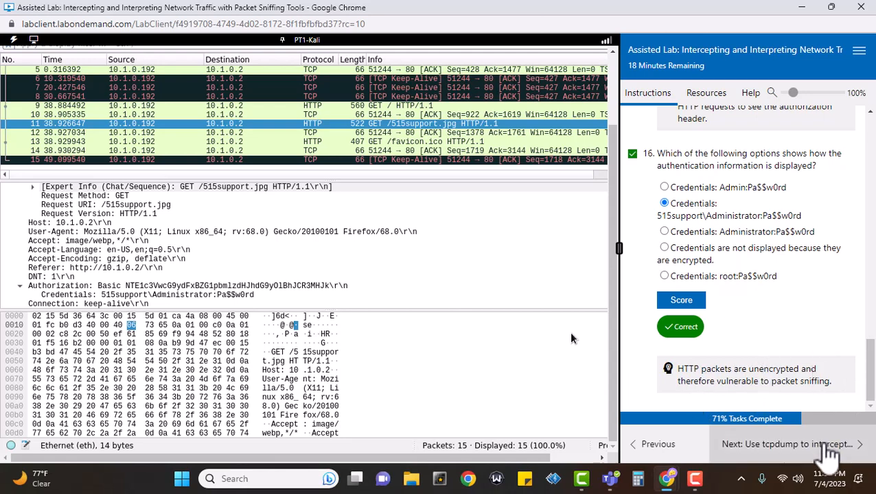
Advance the lab to the 'Use tcpdump to intercept SSH' task
click(832, 445)
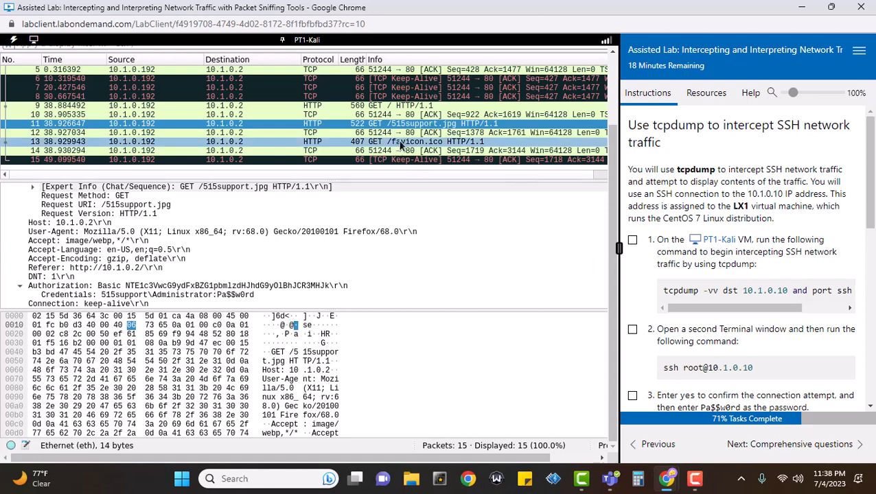
scroll(530, 158, up, 2)
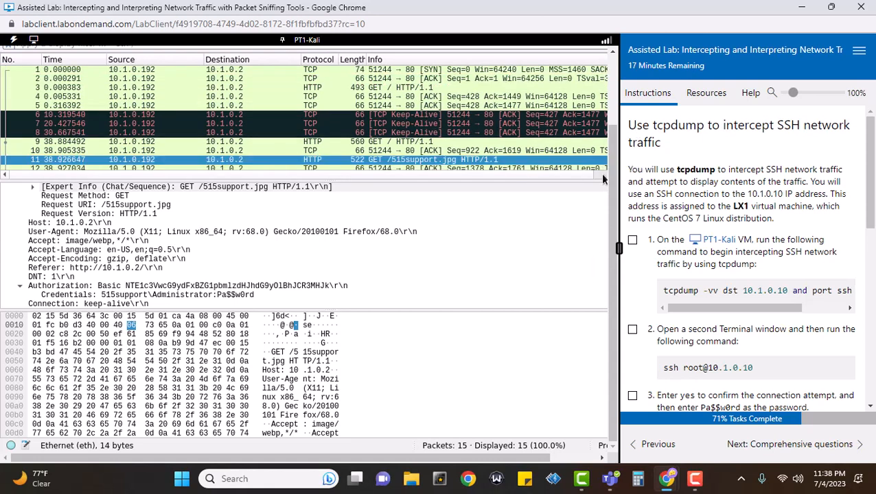
drag(611, 140, 613, 53)
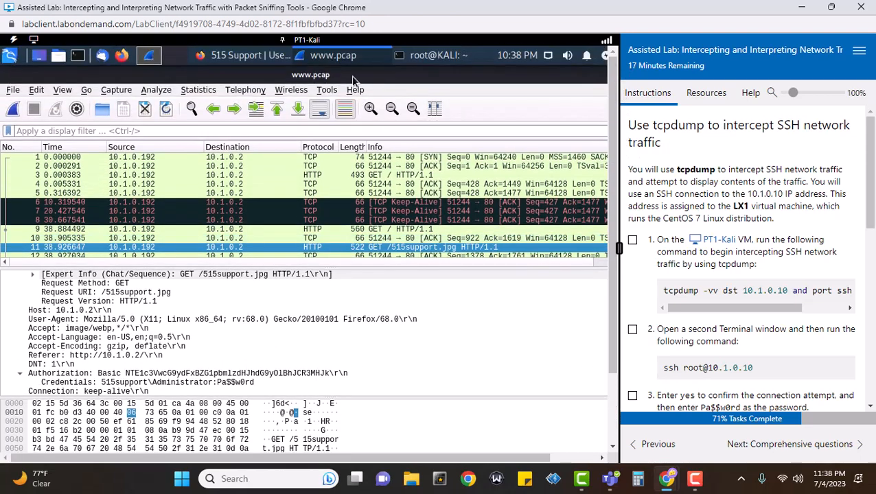
click(440, 58)
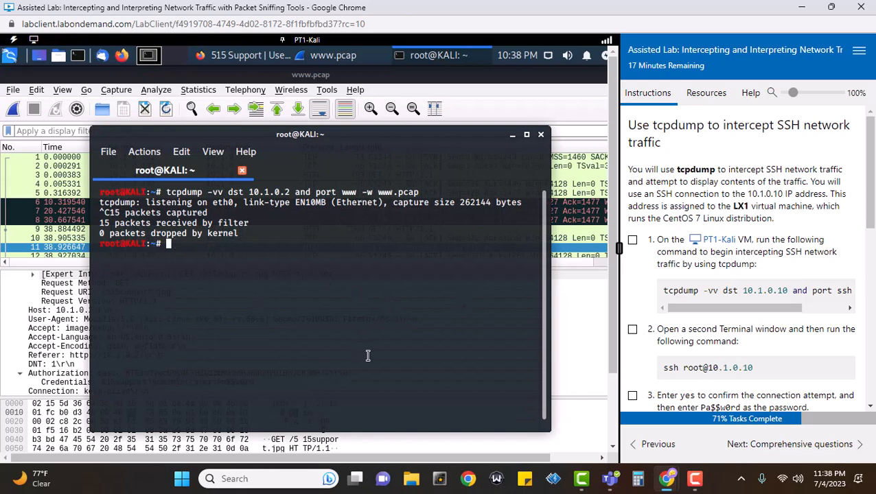
text(catt)
key(BackSpace)
text(www.pcap)
key(Return)
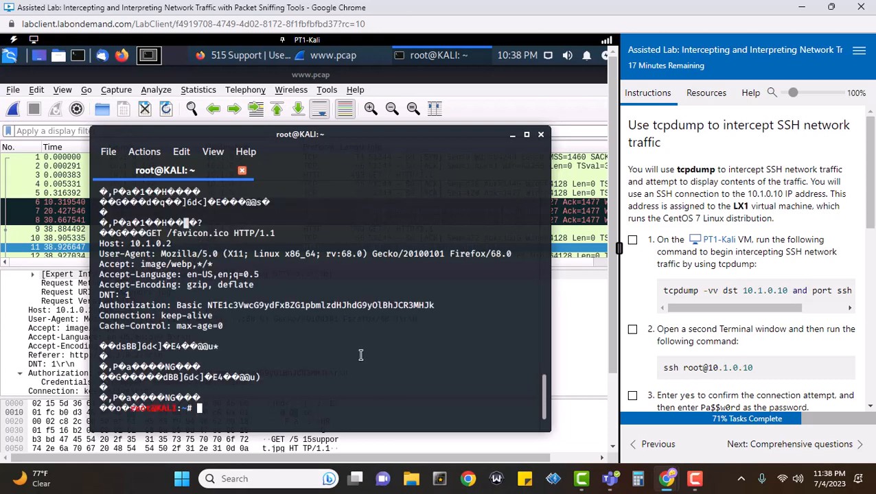
scroll(337, 313, up, 10)
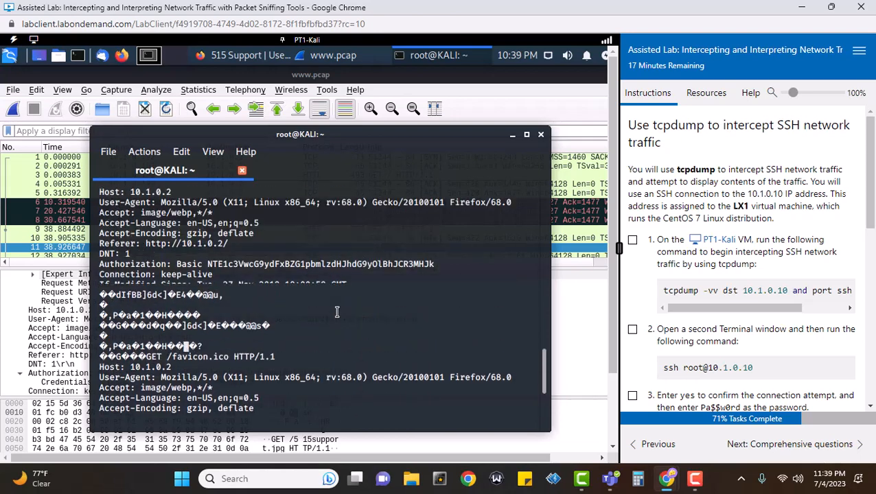
scroll(337, 312, up, 5)
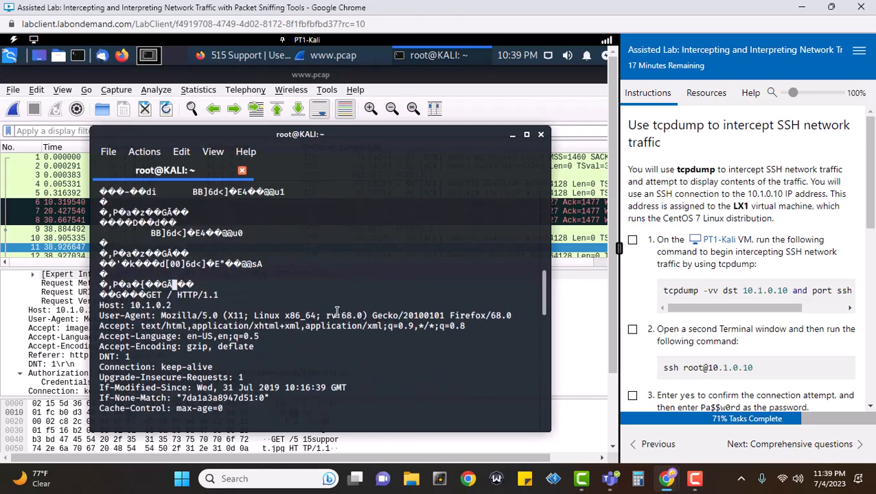
Review the raw output alongside Wireshark, then minimize the terminal
click(32, 182)
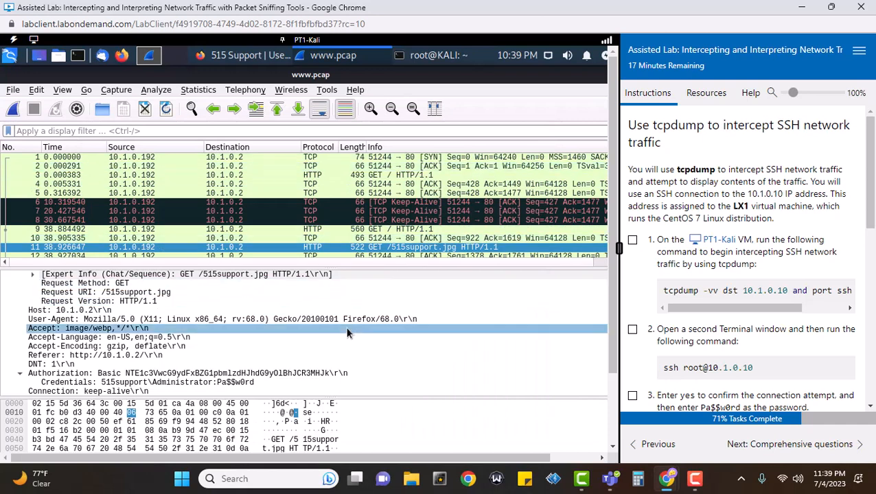
click(453, 55)
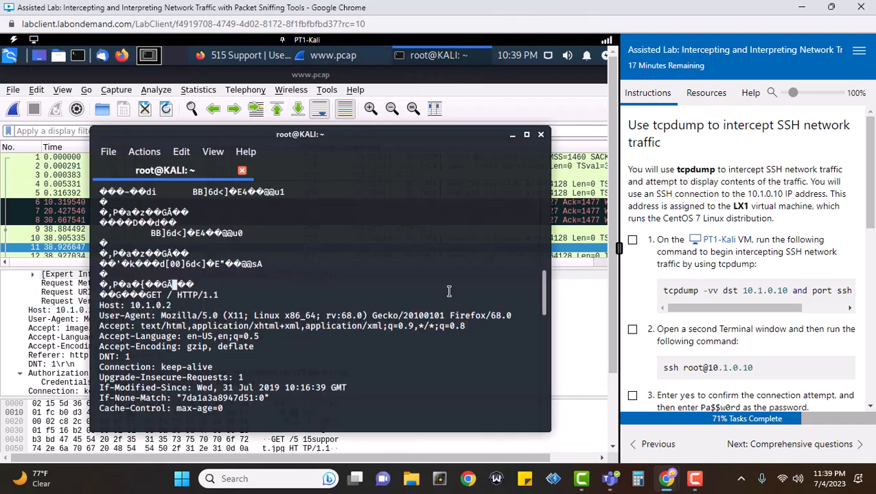
scroll(320, 251, up, 7)
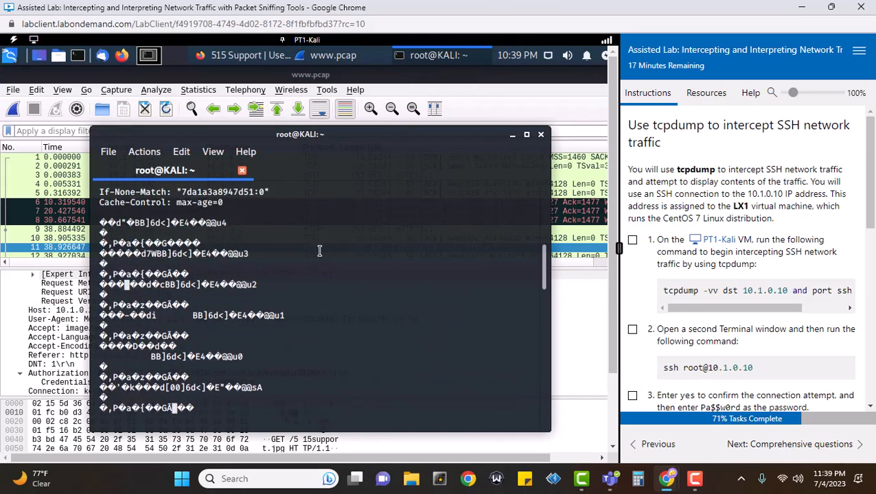
scroll(407, 265, down, 7)
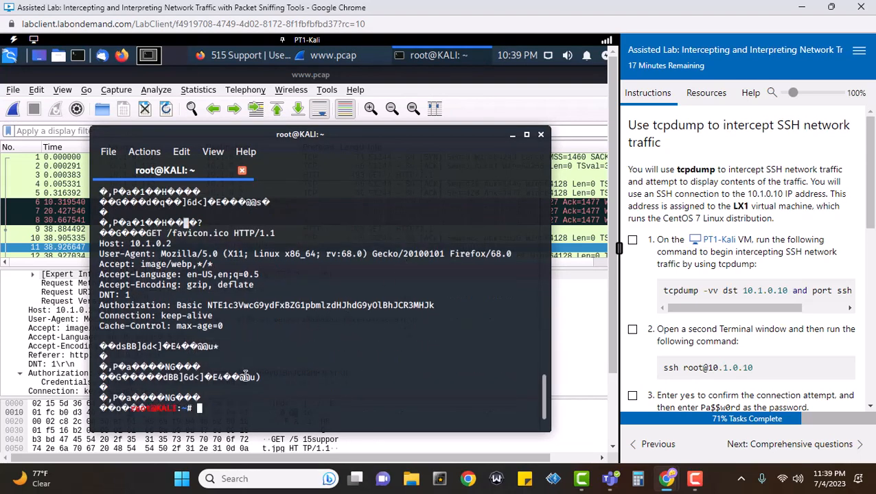
key(Return)
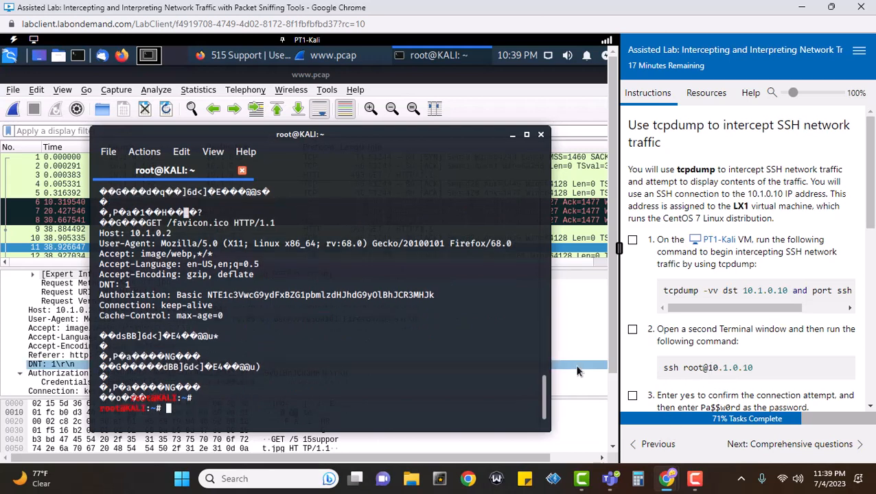
click(513, 135)
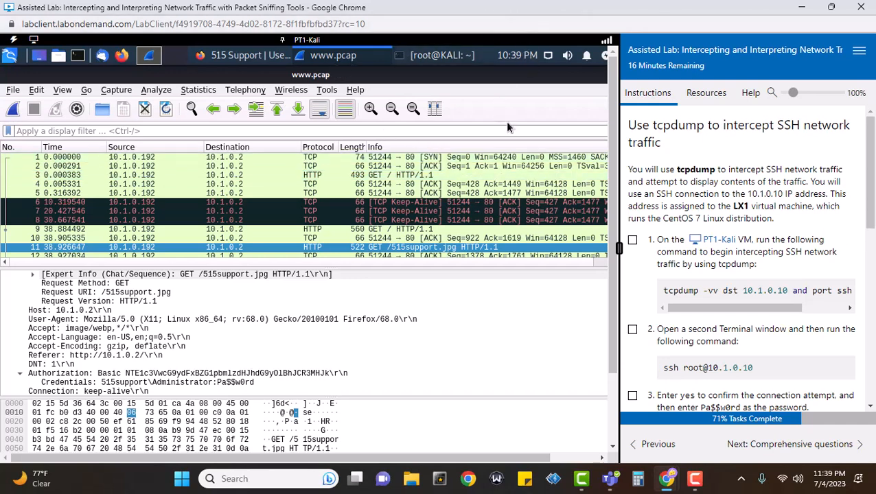
Minimize Wireshark and Firefox to the bare desktop and tick lab step 1
drag(540, 458, 625, 456)
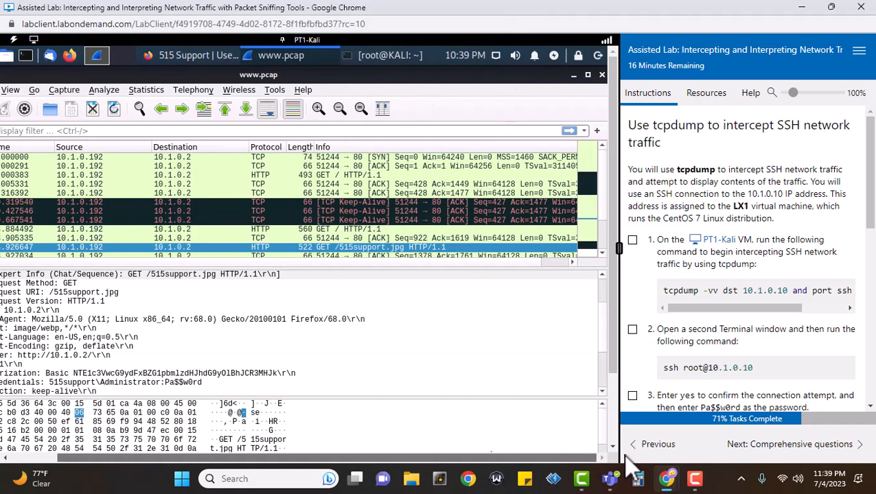
click(574, 77)
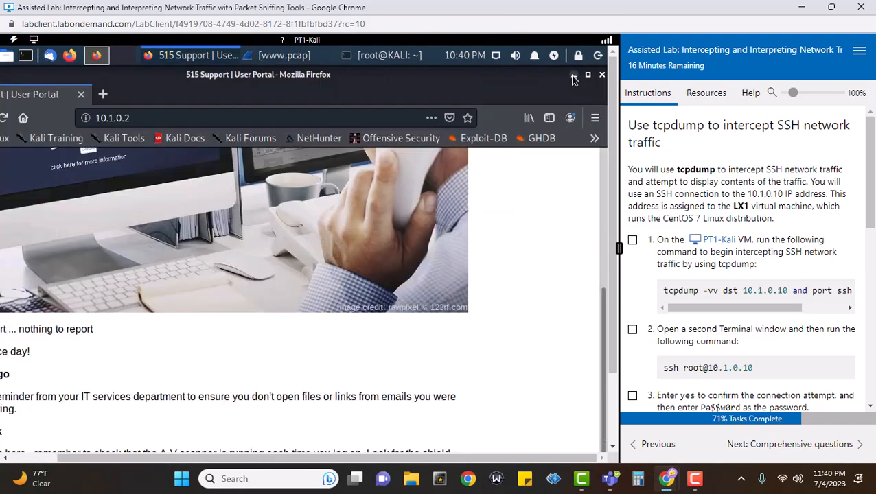
click(574, 75)
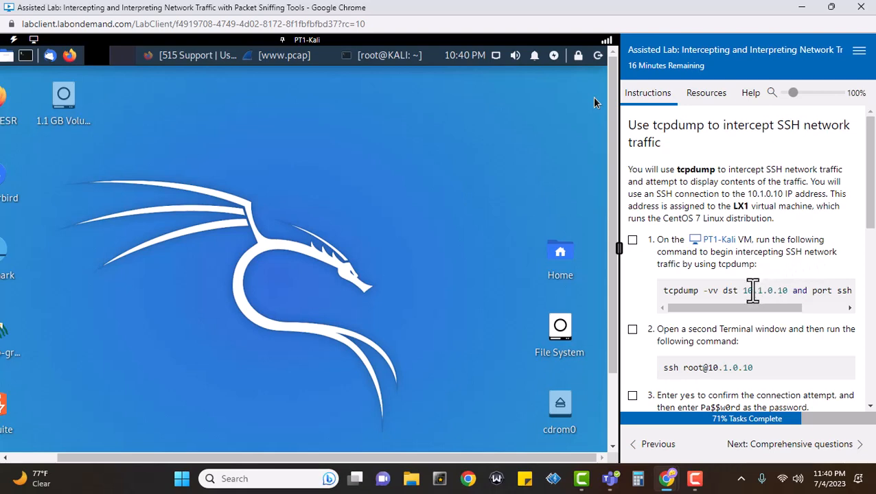
click(633, 240)
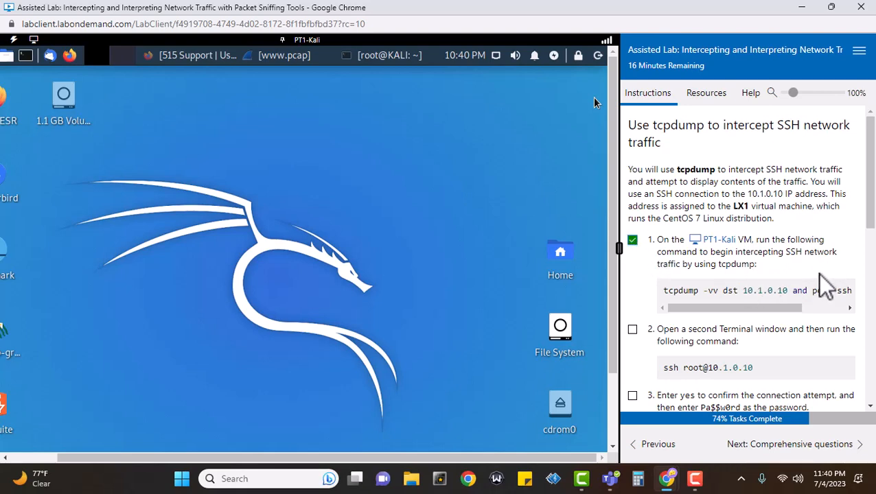
Clear the terminal and run 'tcpdump -vv dst 10.1.0.10 and port ssh -w ssh.pcap'
click(394, 59)
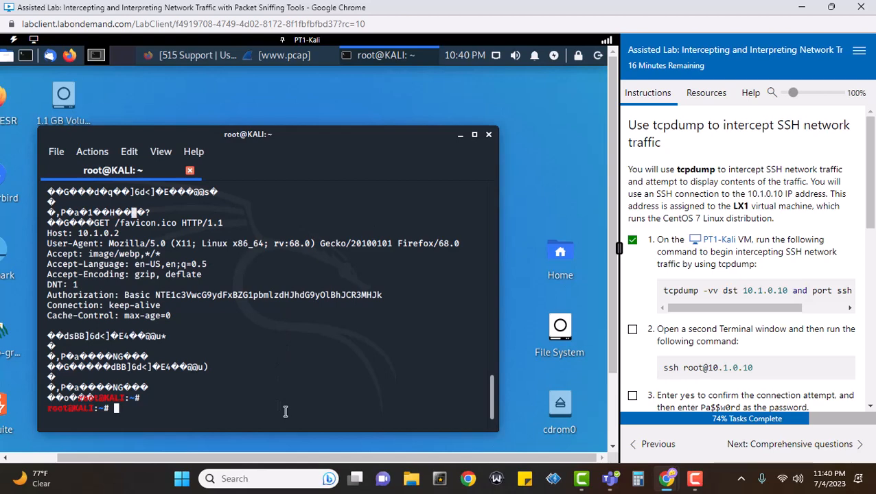
text(clear)
key(Return)
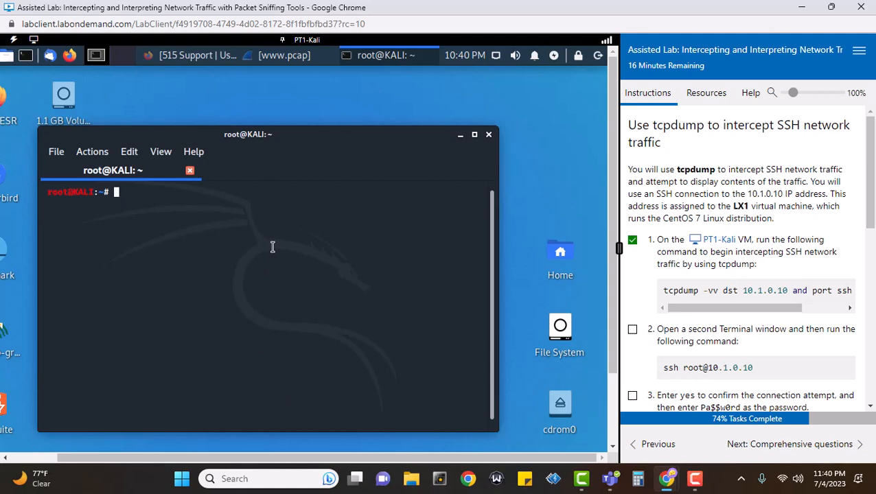
text(tcpdump -vv ds)
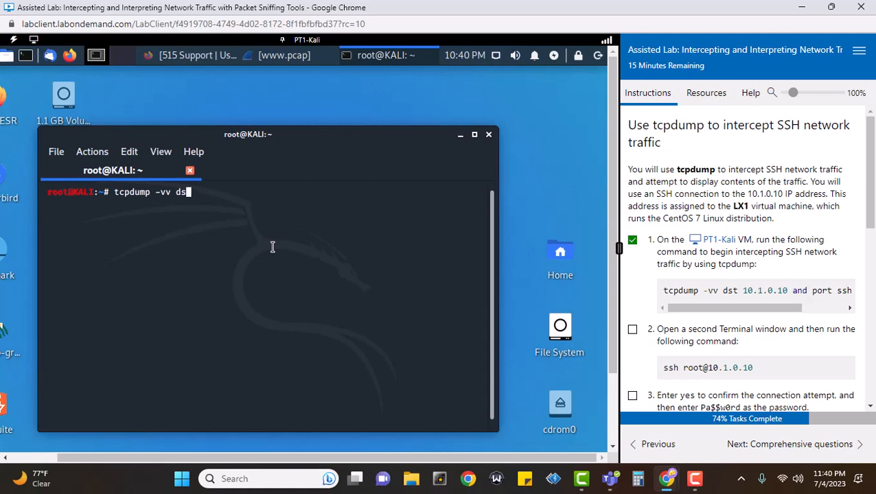
text(t 10.1.0.10 and )
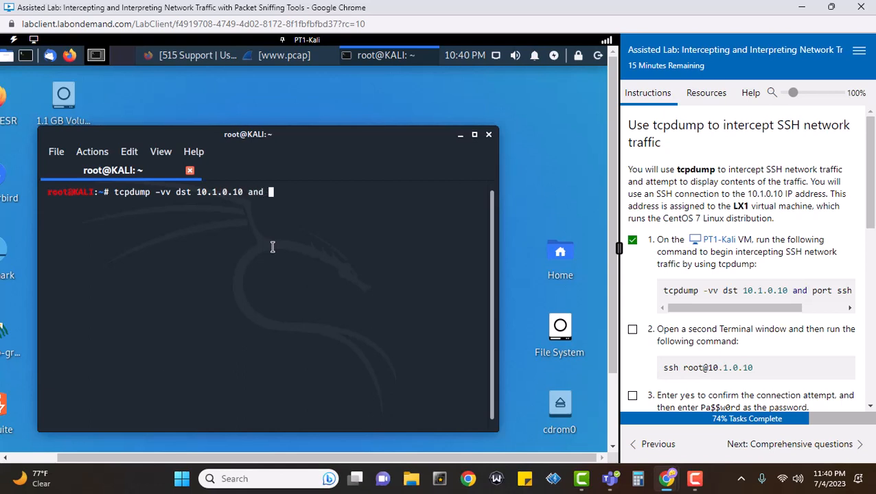
text(port ssh)
drag(741, 306, 805, 314)
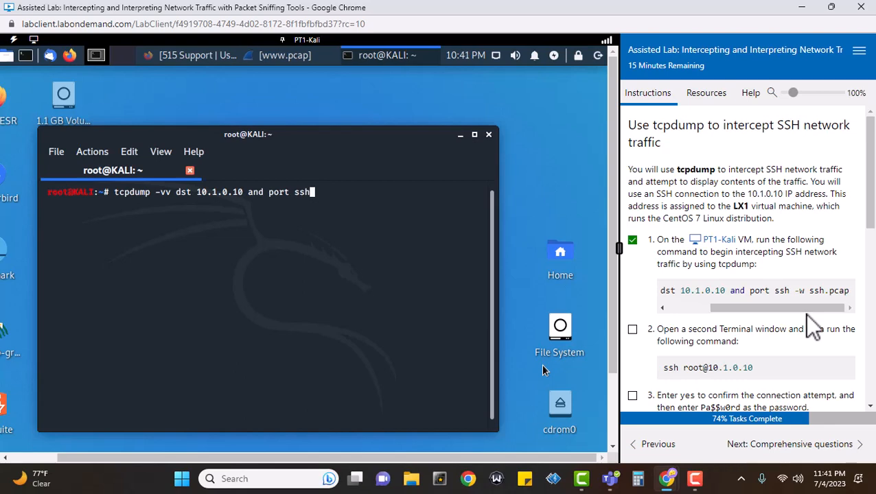
scroll(805, 315, down, 5)
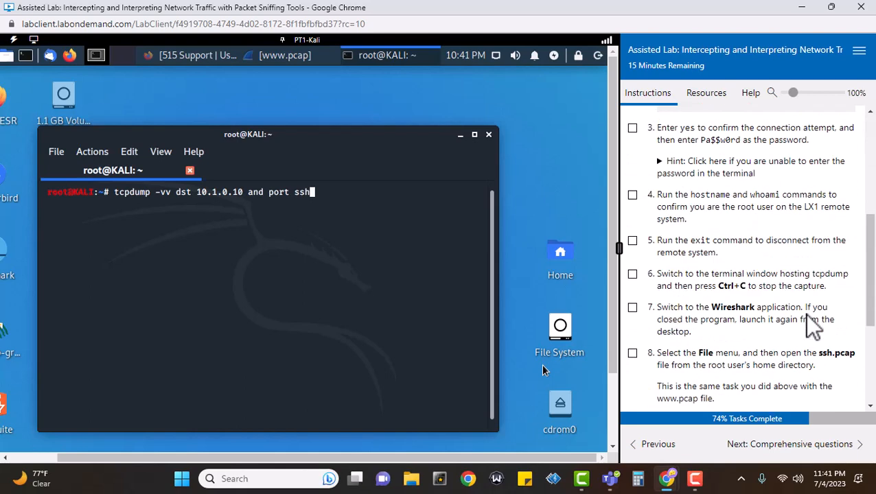
scroll(776, 261, up, 6)
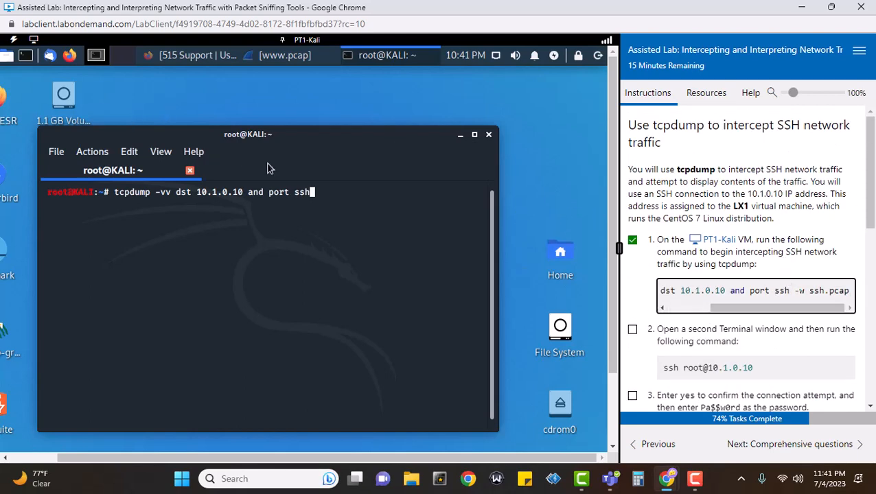
click(388, 234)
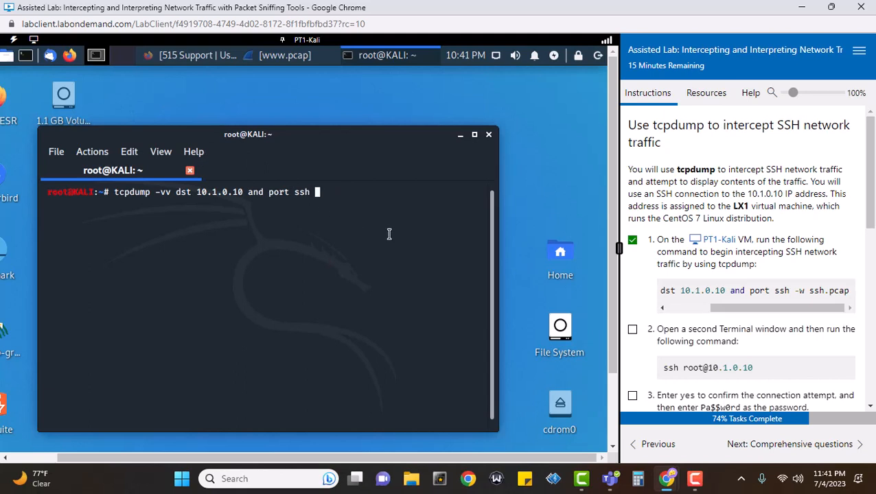
text(-w ssh.pcap)
key(Return)
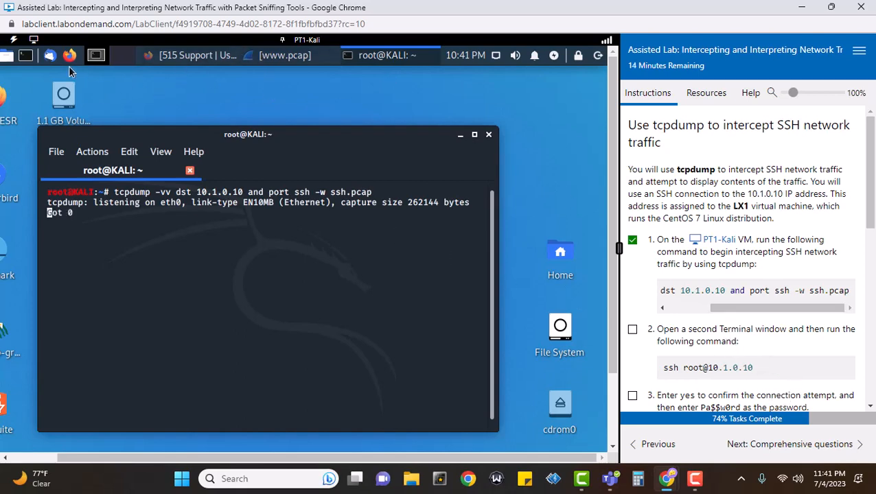
Open a second terminal, arrange both terminal windows, and tick lab step 2
click(24, 57)
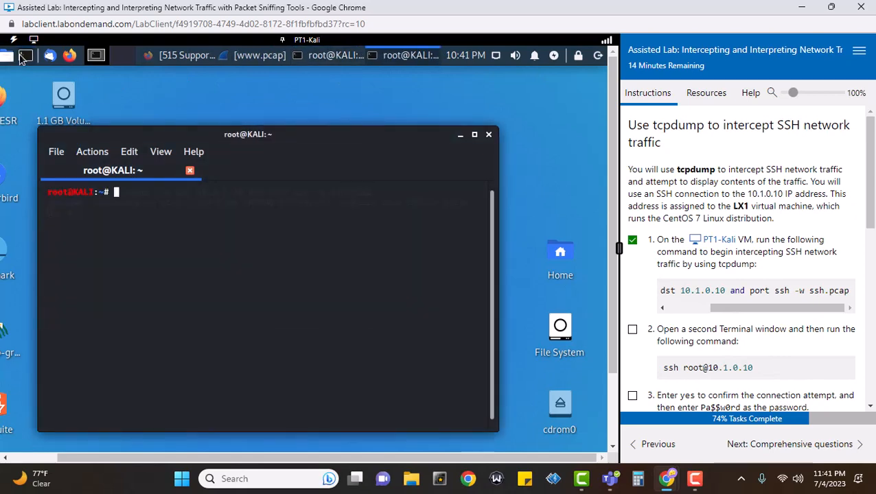
drag(351, 151, 435, 275)
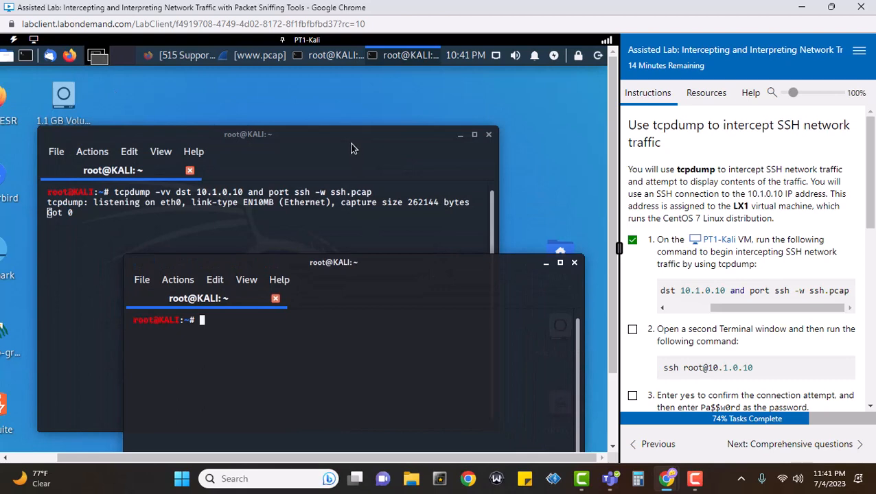
drag(351, 141, 314, 91)
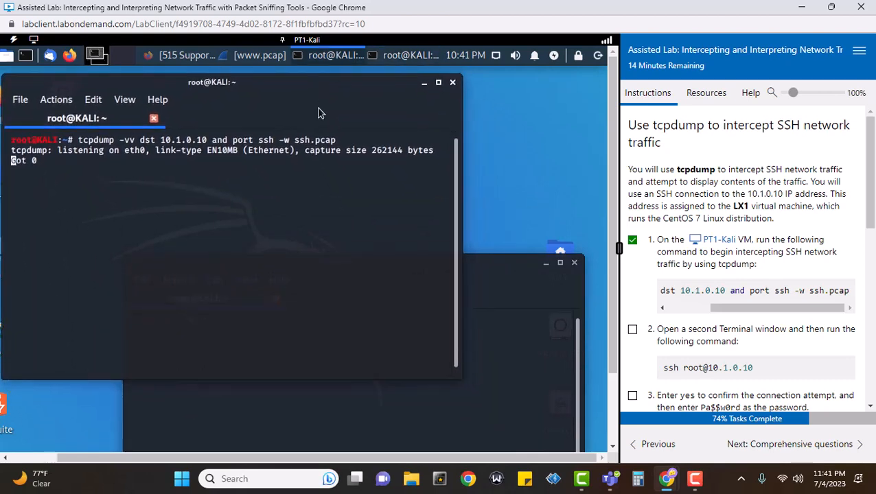
click(513, 356)
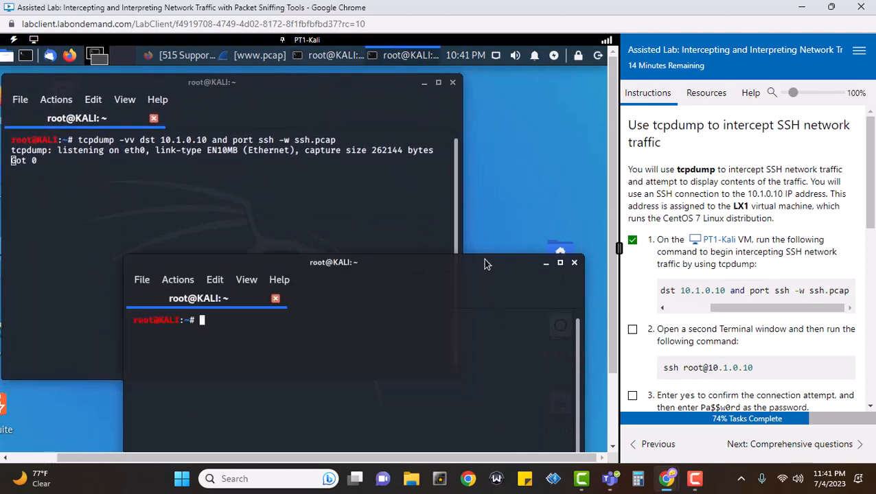
drag(483, 258, 481, 196)
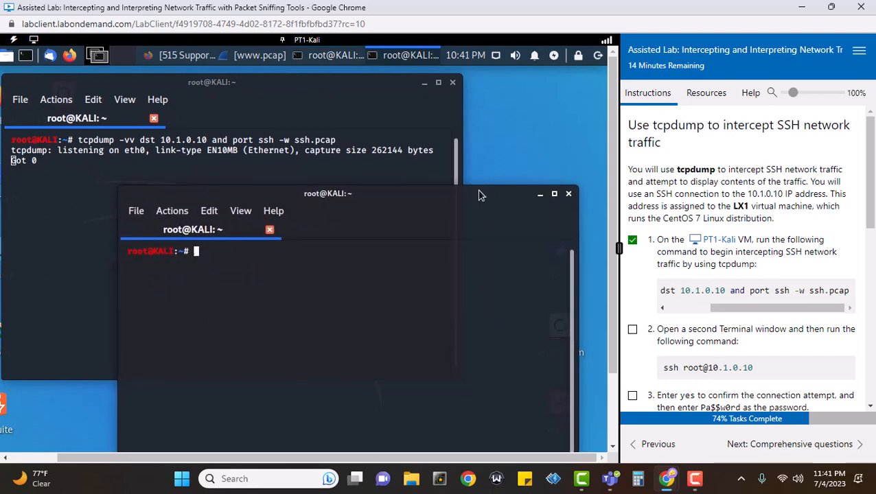
scroll(817, 302, down, 2)
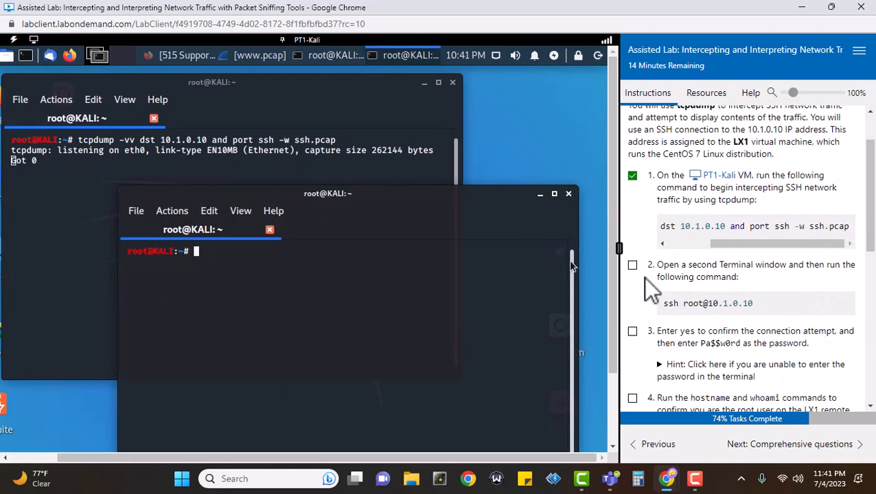
click(632, 266)
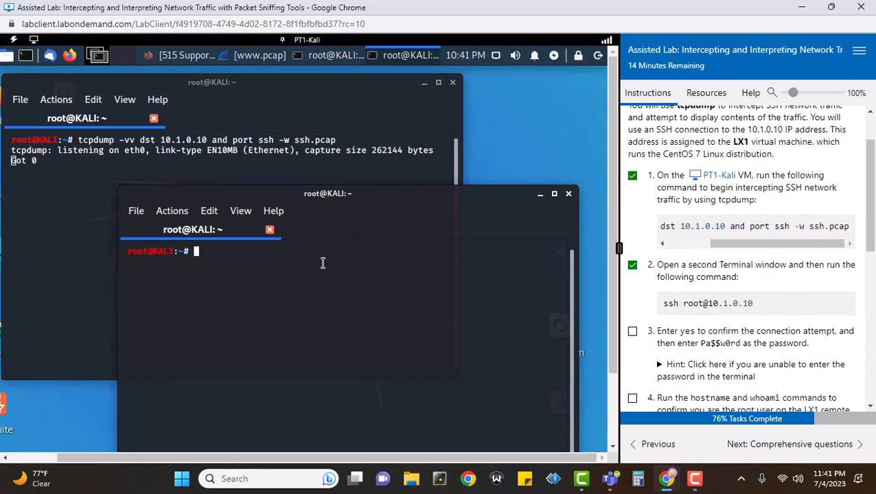
SSH into 10.1.0.10 as root, accepting the host key and entering the root password
text(ssh root@)
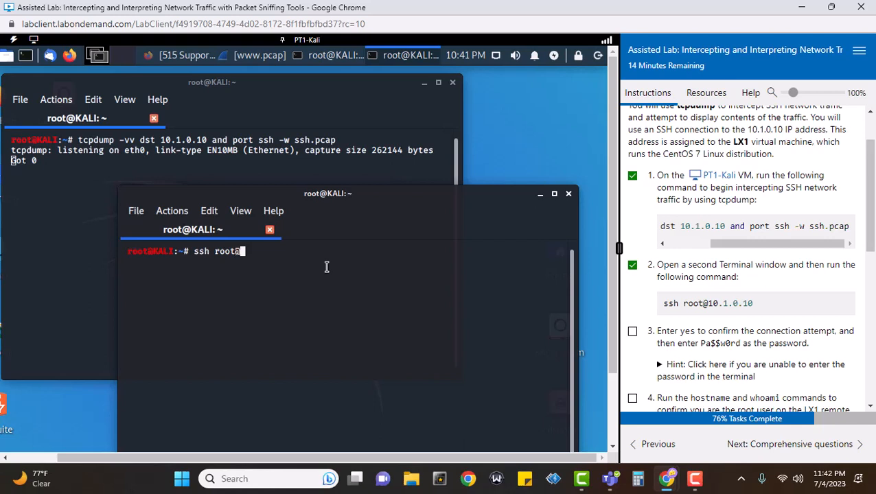
text(10.1.0.10)
key(Return)
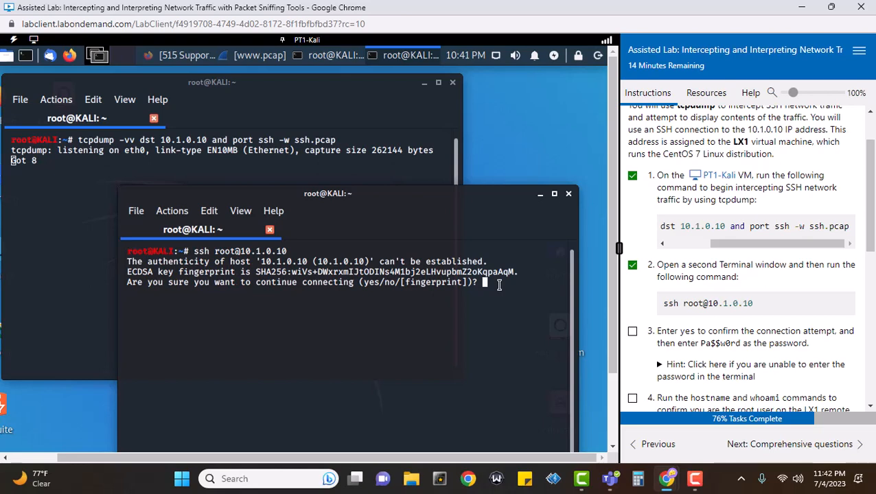
text(yes)
key(Return)
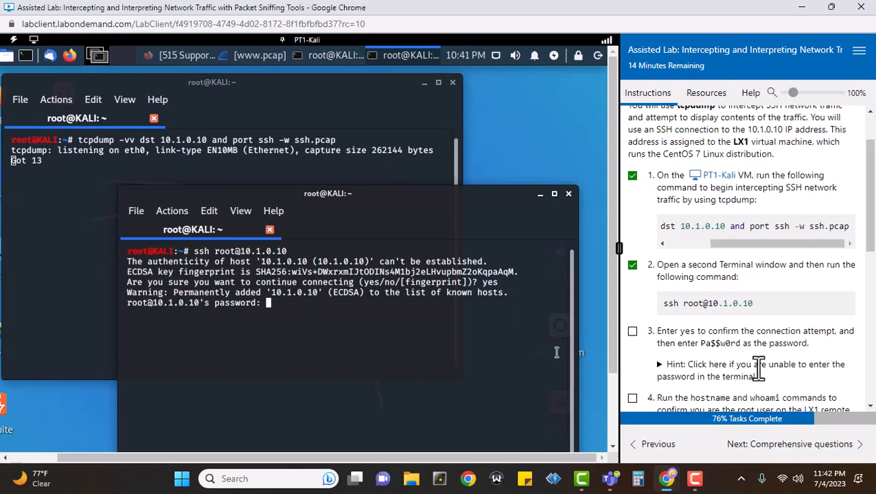
scroll(761, 364, down, 1)
scroll(761, 364, down, 3)
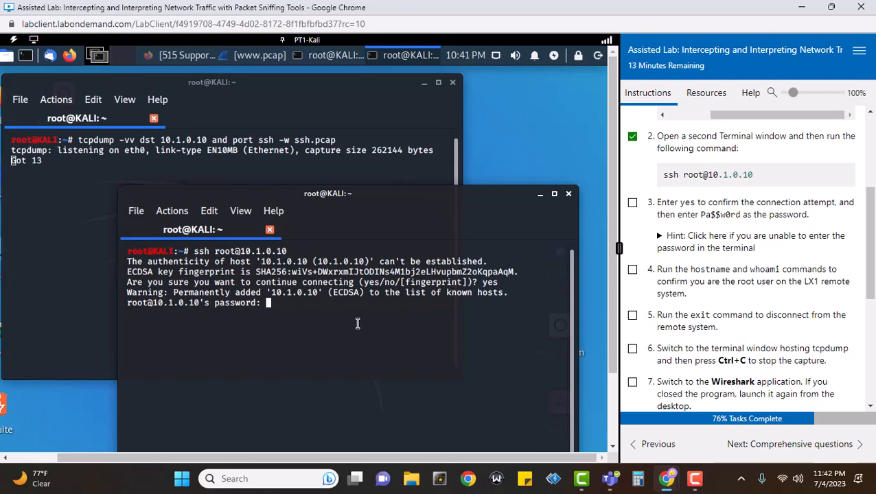
key(Return)
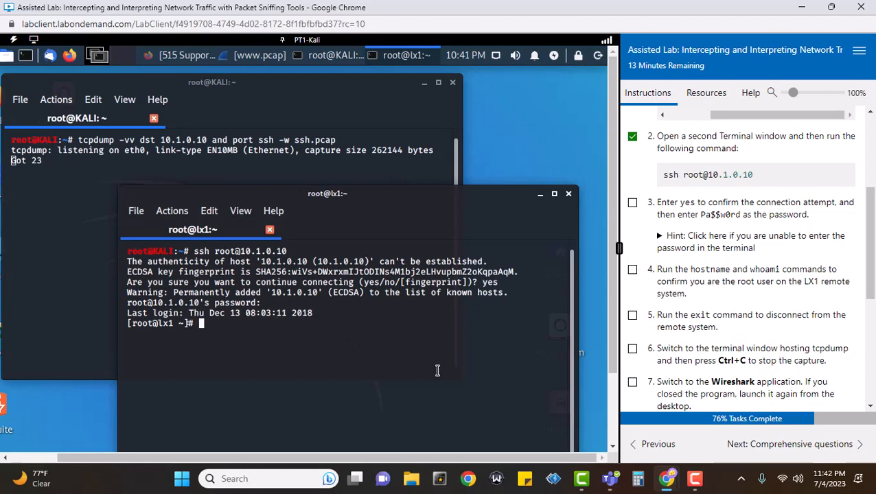
Tick lab steps 3 and 4, expanding step 3's password hint
click(634, 205)
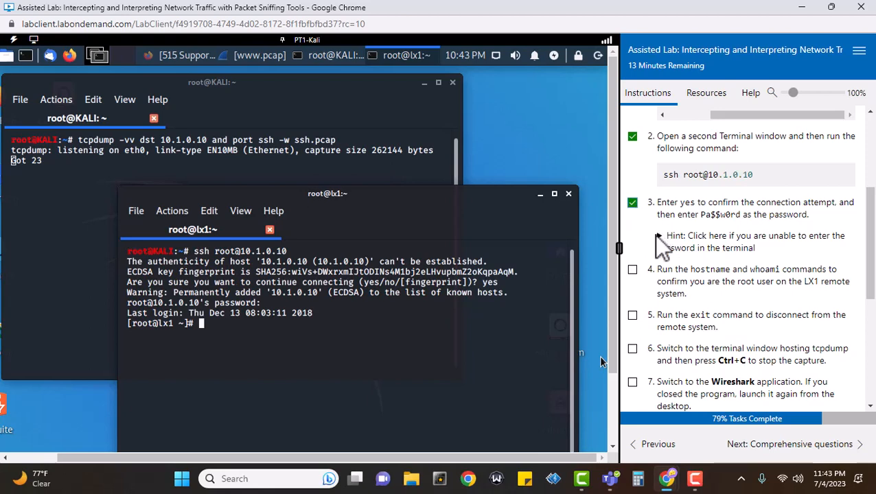
click(659, 236)
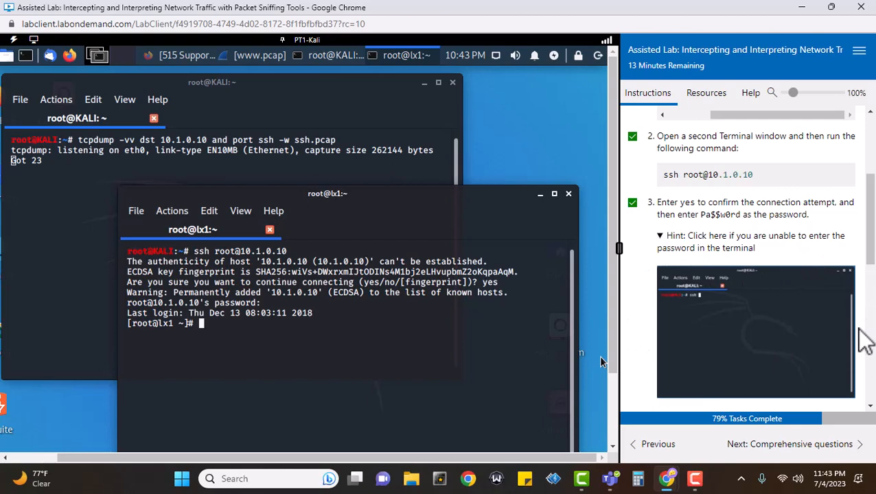
scroll(859, 329, down, 3)
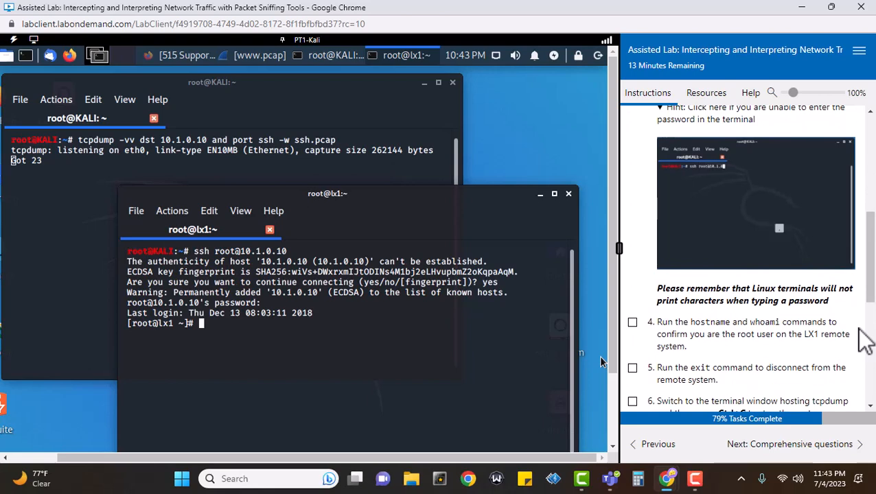
scroll(867, 339, down, 1)
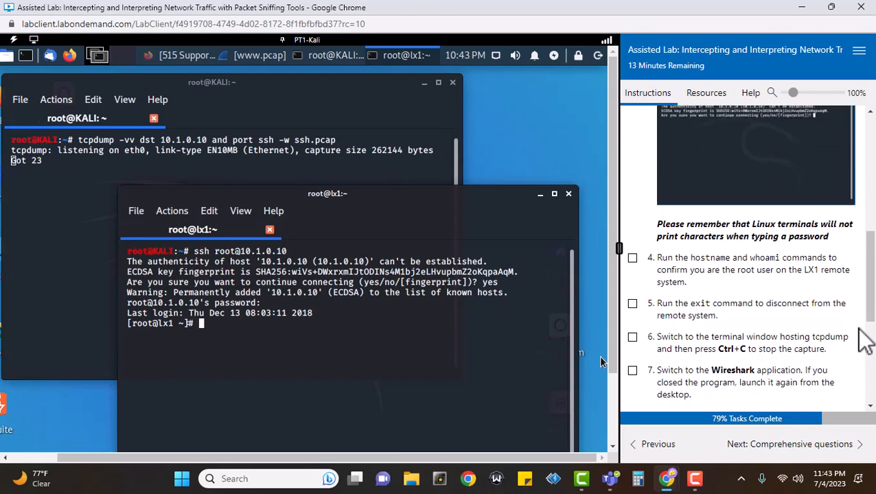
scroll(866, 340, down, 1)
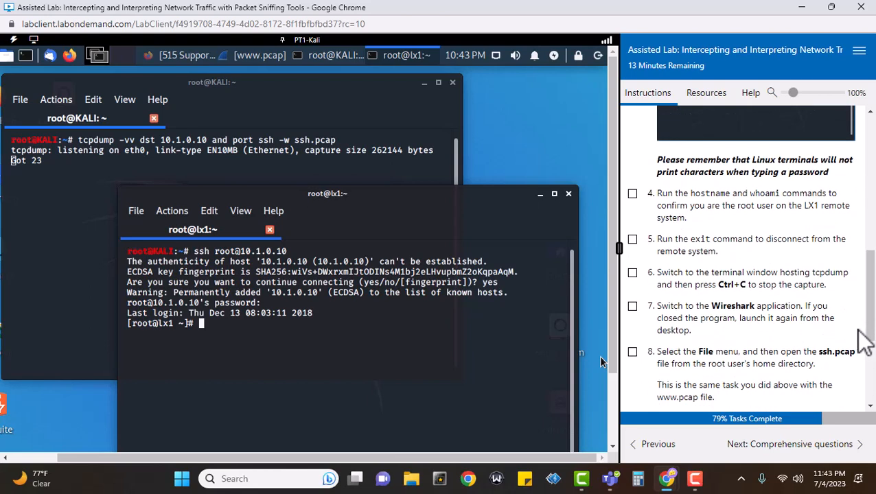
click(633, 194)
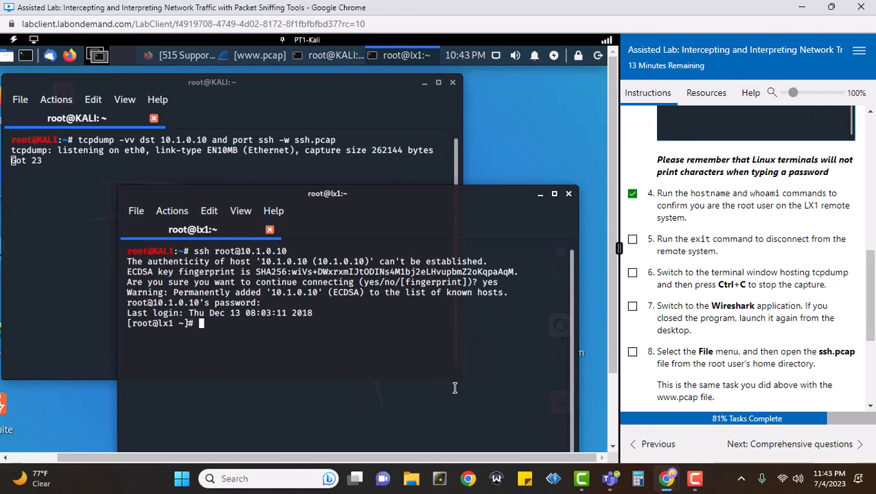
Run hostname and whoami on the remote system to confirm root, then tick step 5
text(hostname)
key(Return)
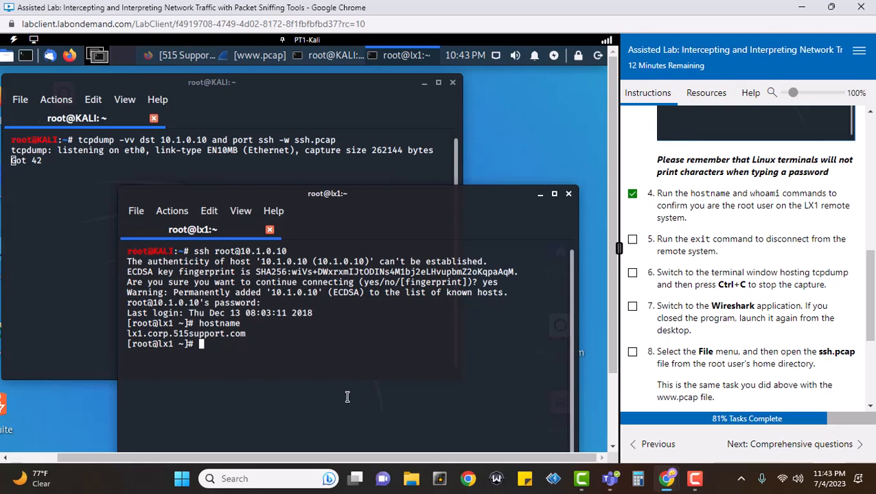
text(whoami)
key(Return)
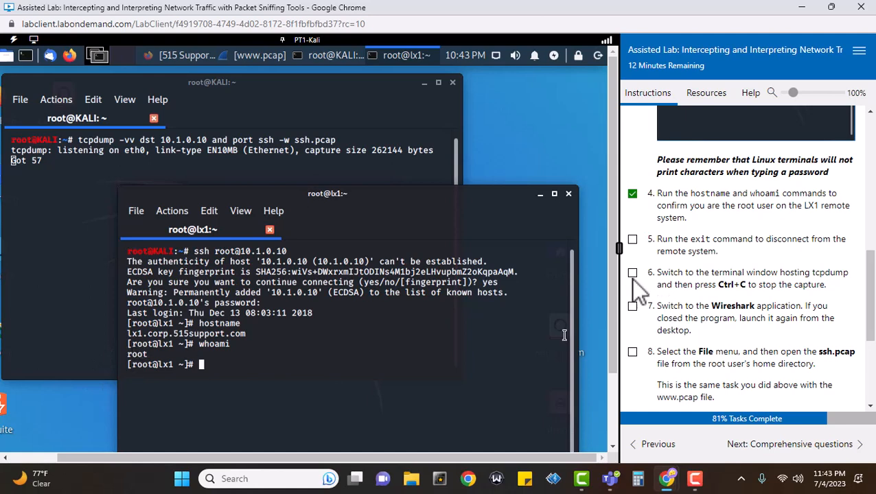
click(633, 239)
Exit the SSH session and raise the tcpdump terminal window
text(exit)
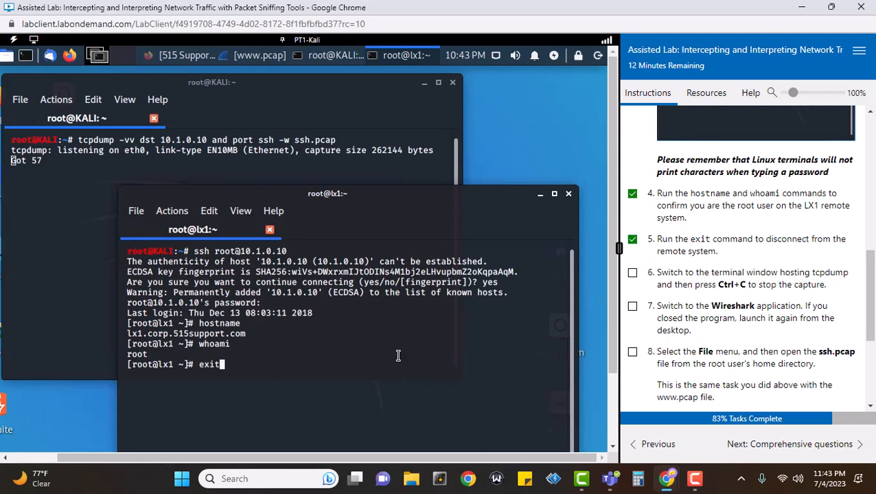
key(Return)
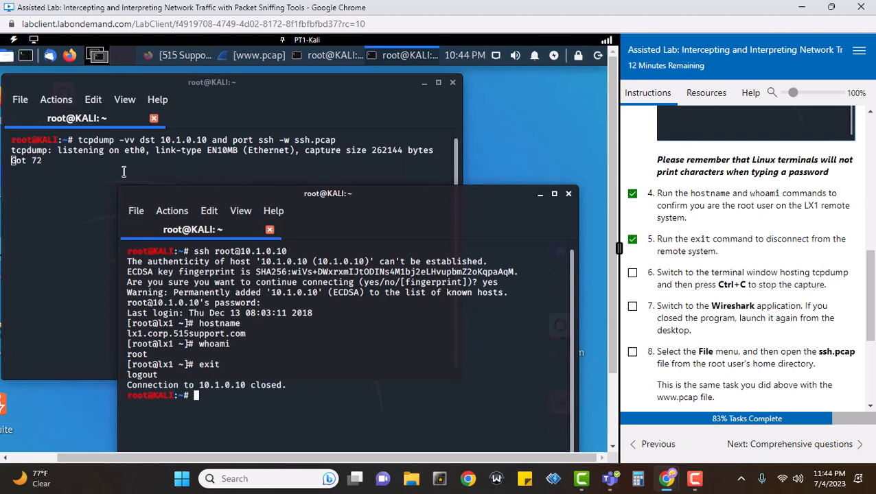
click(56, 182)
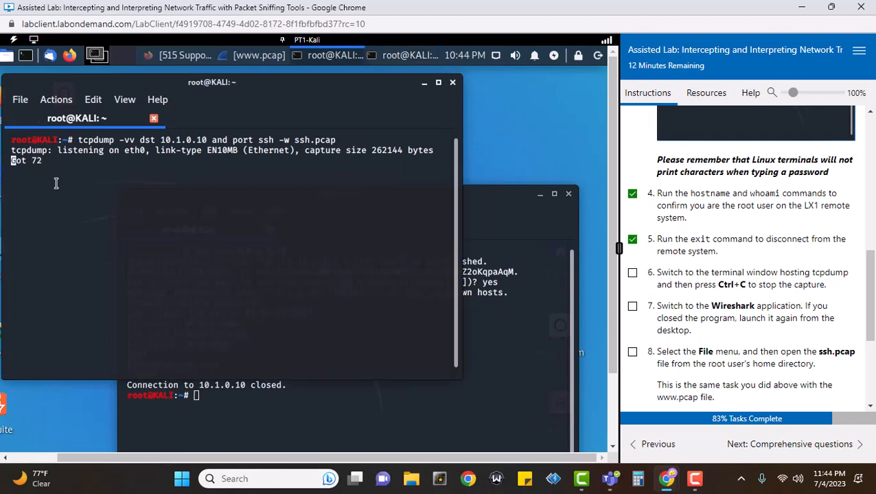
Stop the tcpdump SSH capture at 72 packets captured and tick task 6 as done
click(539, 194)
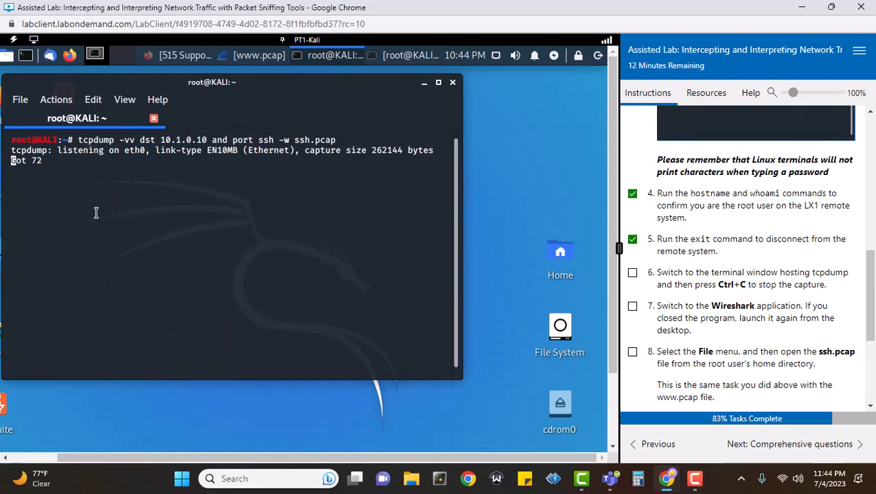
key(ctrl+c)
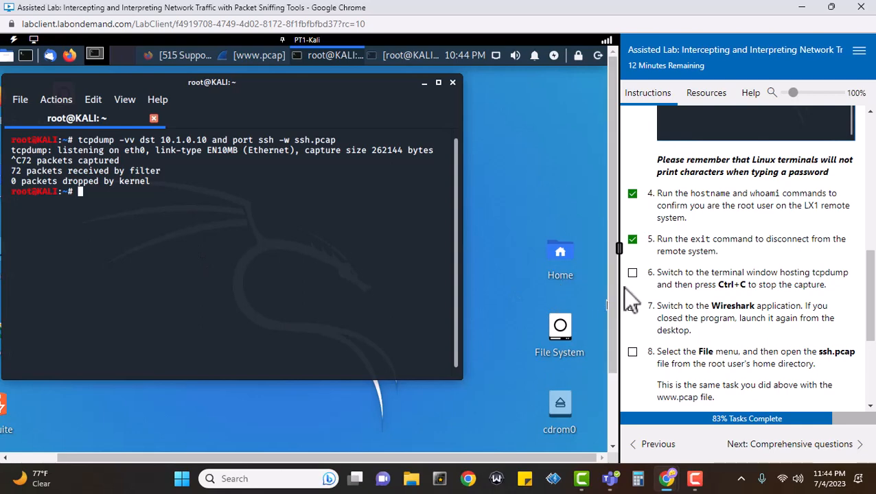
click(632, 274)
click(249, 59)
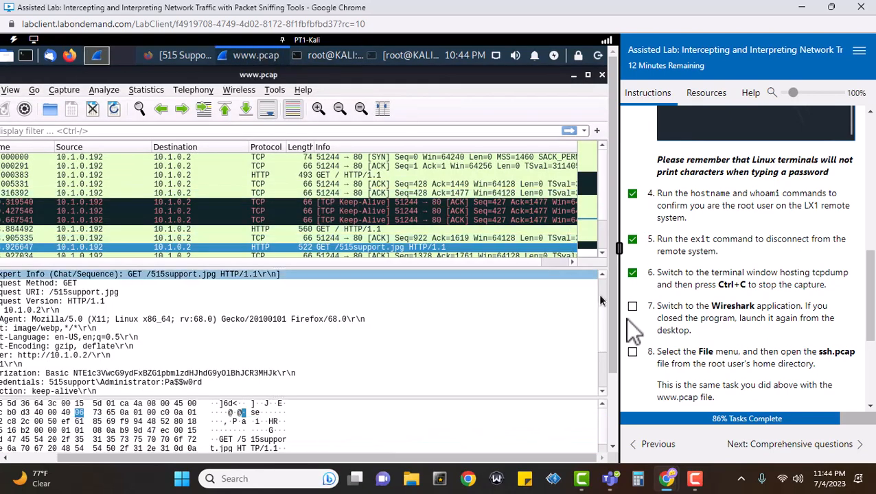
click(632, 306)
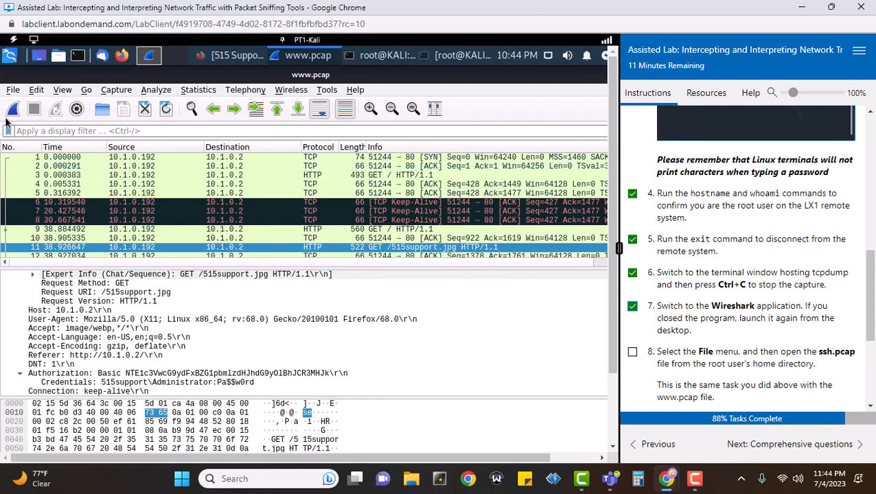
click(11, 90)
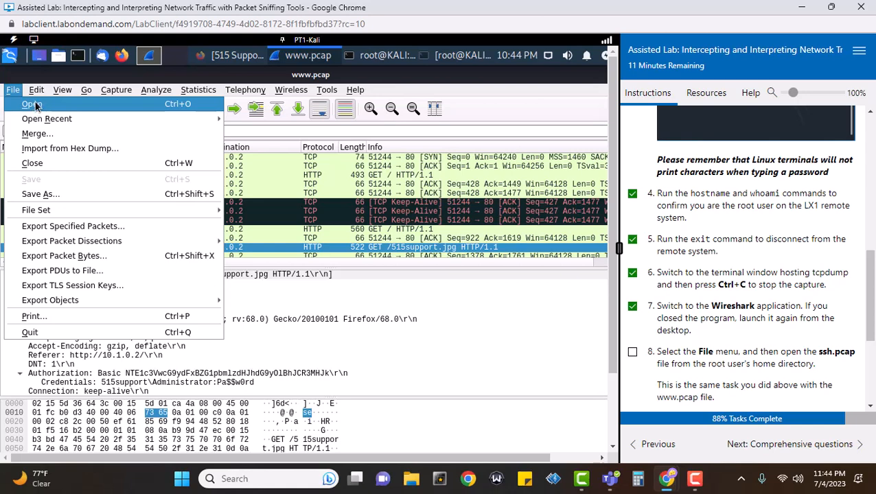
click(32, 105)
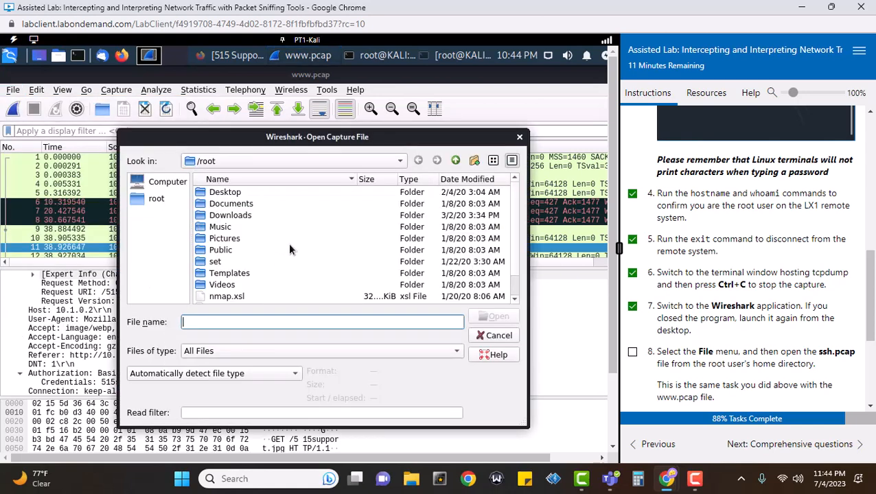
scroll(289, 248, down, 1)
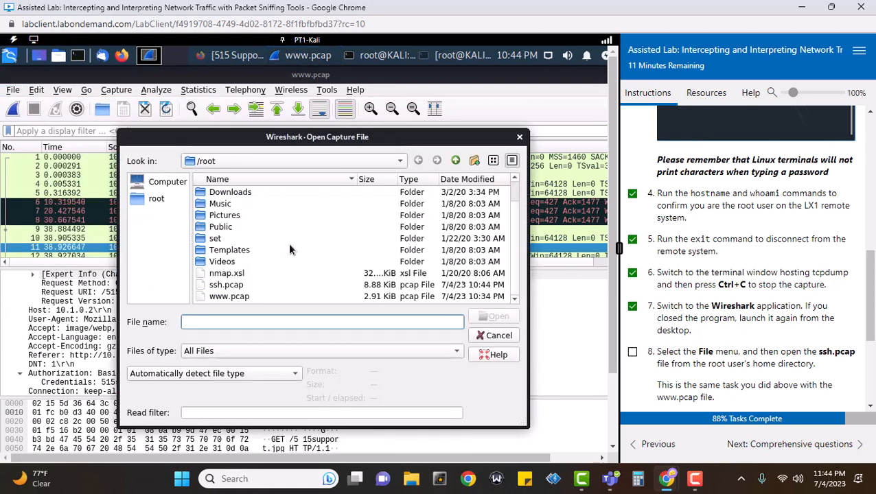
click(218, 285)
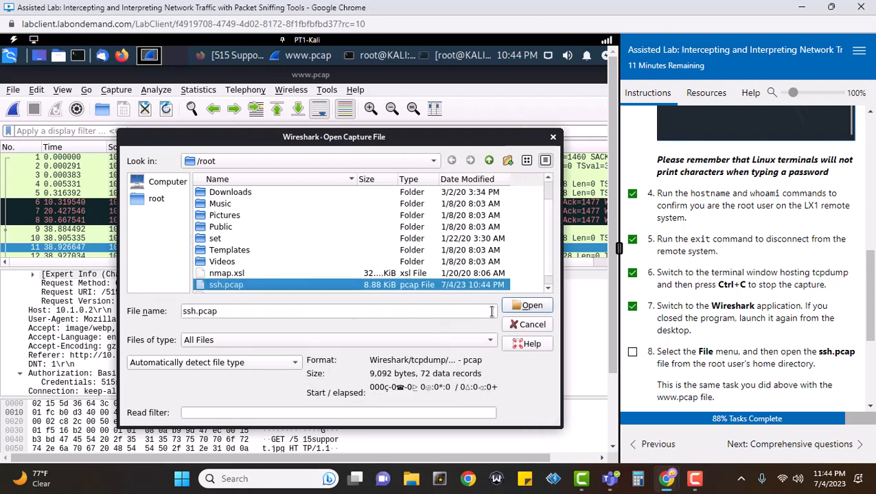
click(520, 307)
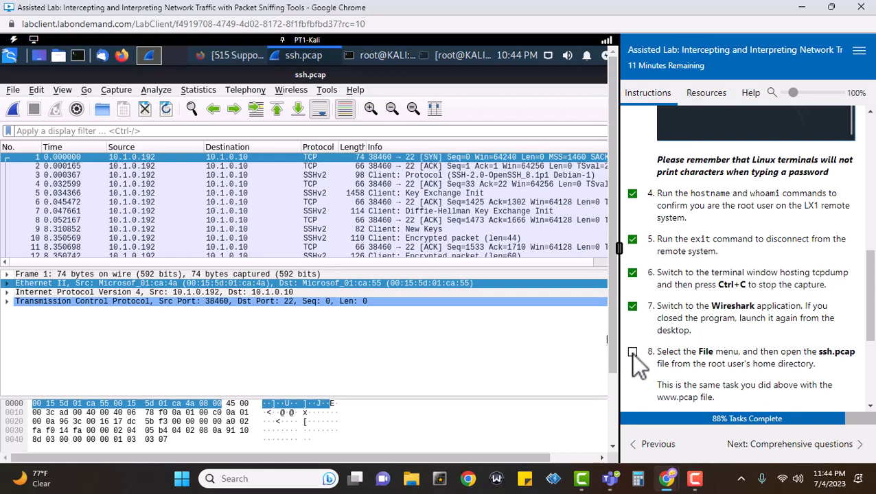
Tick lab tasks 8 and 9 as done
click(632, 352)
scroll(755, 355, down, 4)
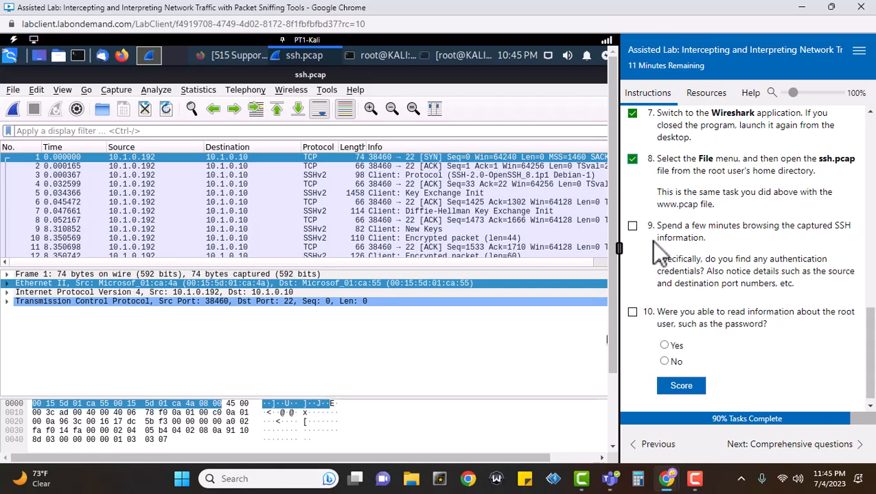
click(633, 226)
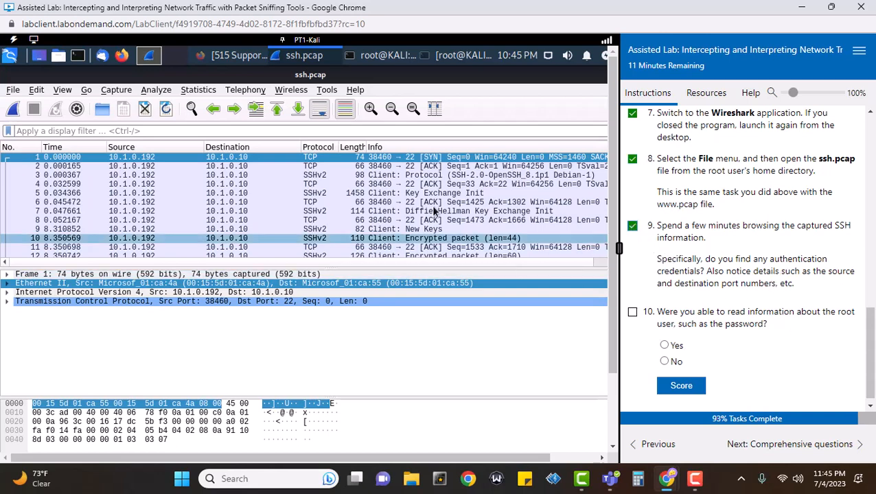
scroll(432, 185, down, 4)
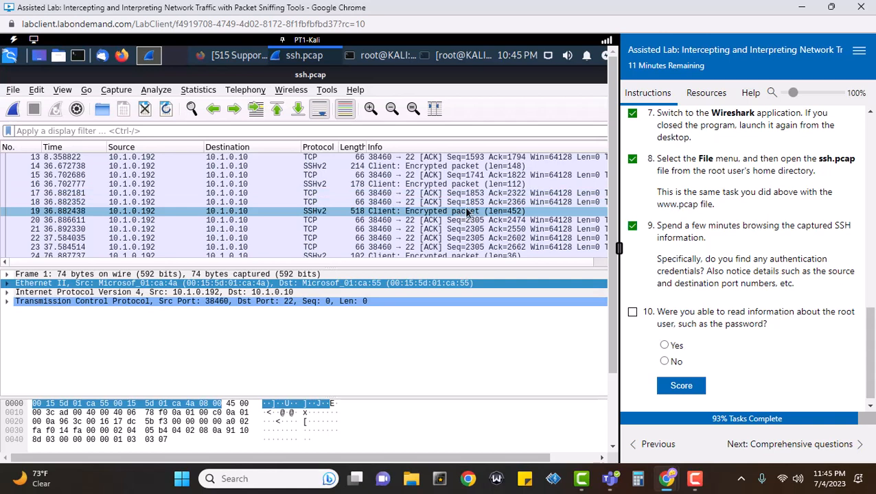
Inspect packet 19's expanded SSH Protocol details to confirm its SSH Version 2 payload is encrypted
click(466, 213)
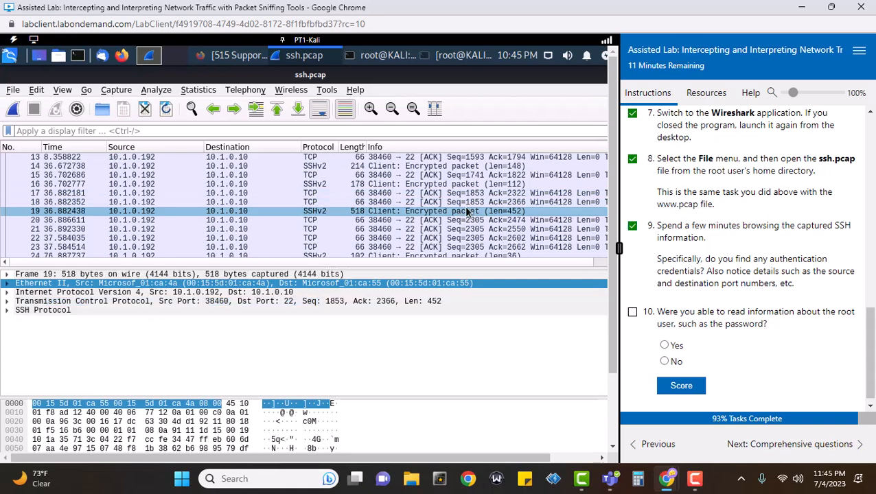
click(9, 311)
click(6, 311)
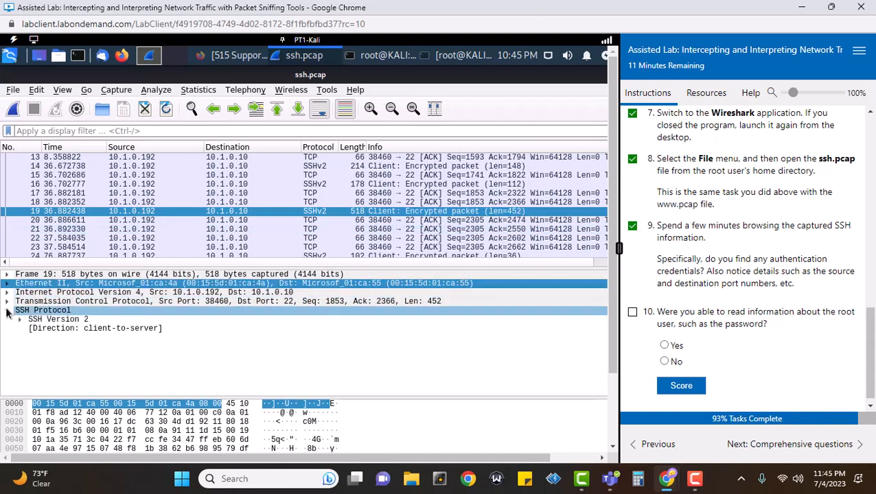
click(65, 321)
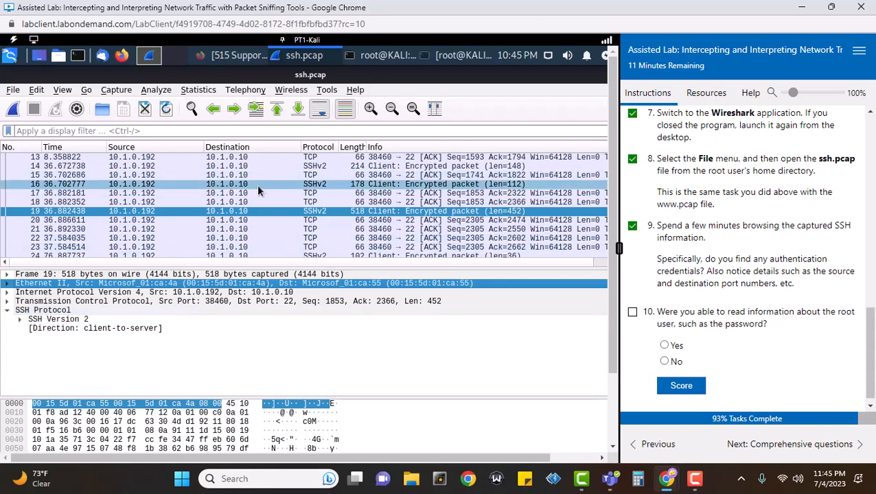
scroll(517, 211, up, 4)
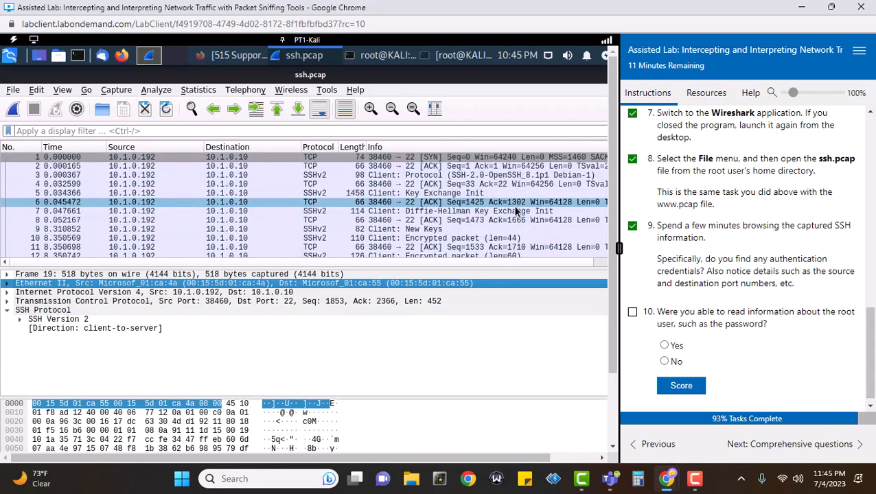
scroll(516, 211, down, 17)
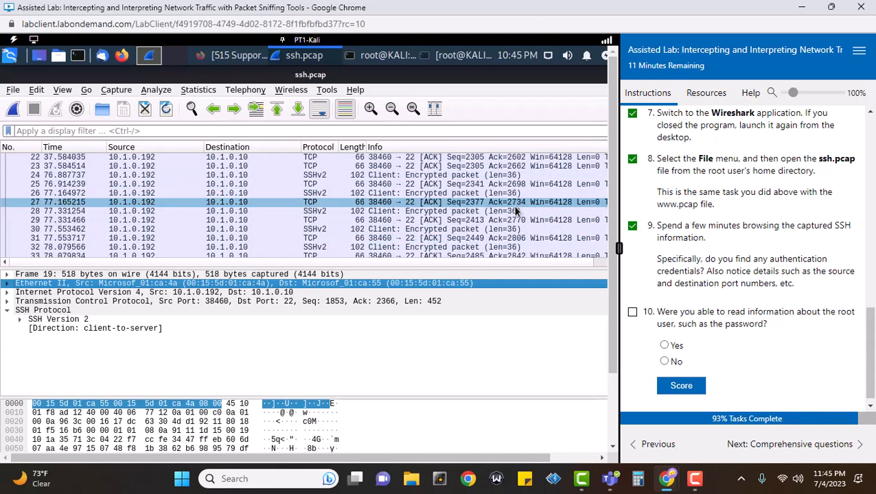
scroll(517, 210, down, 4)
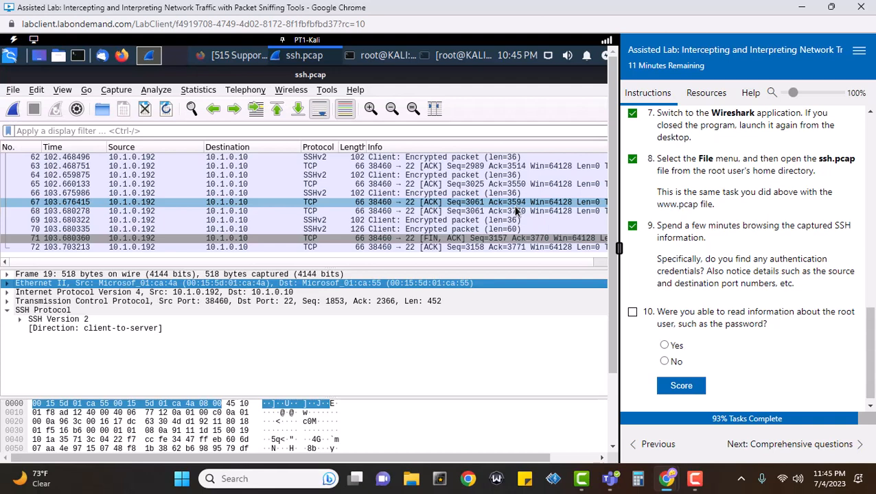
Inspect packets 72 and 63, accepting the 15-minute lab extension along the way
click(393, 247)
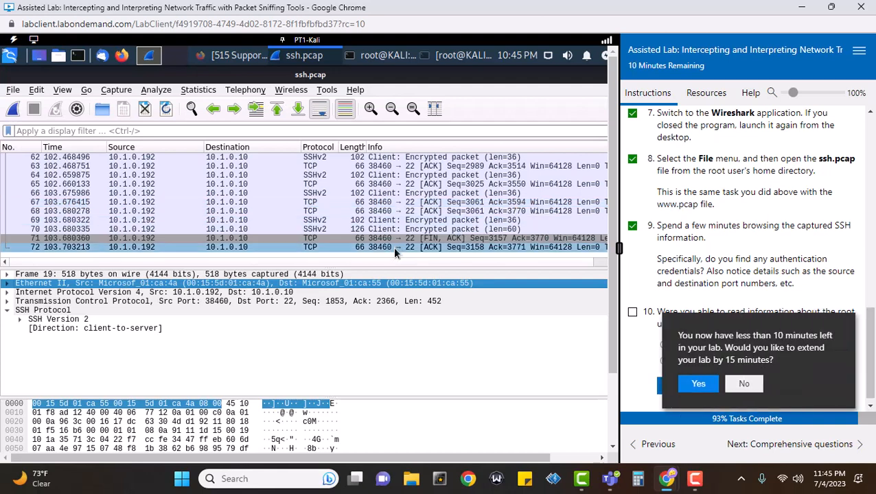
click(696, 384)
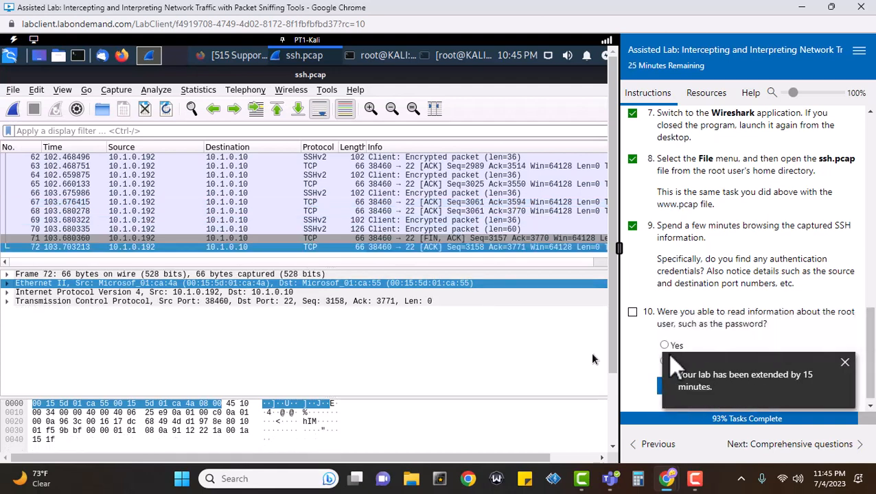
click(845, 363)
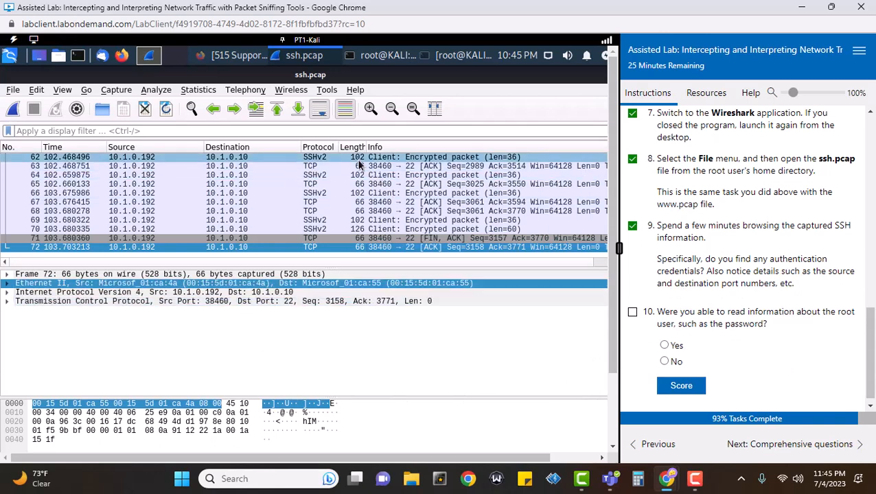
click(392, 173)
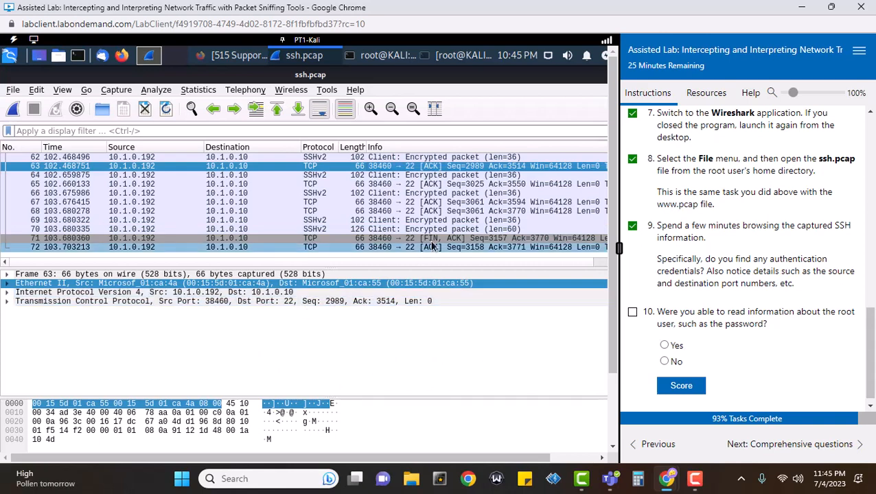
scroll(450, 199, up, 20)
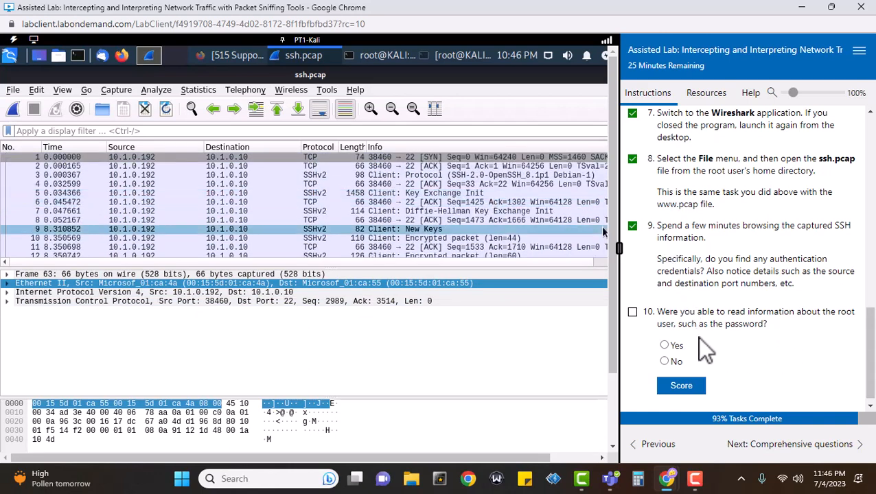
Tick task 10 and score the answer No to whether the root password was readable
click(632, 312)
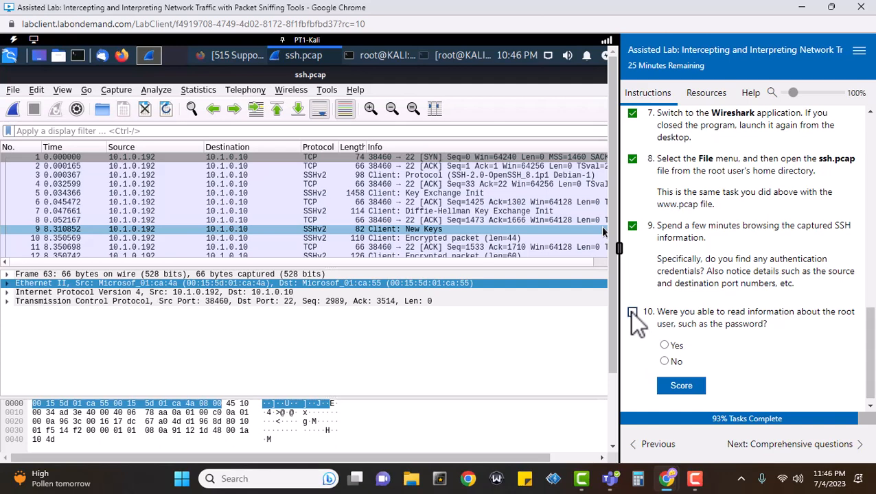
click(663, 361)
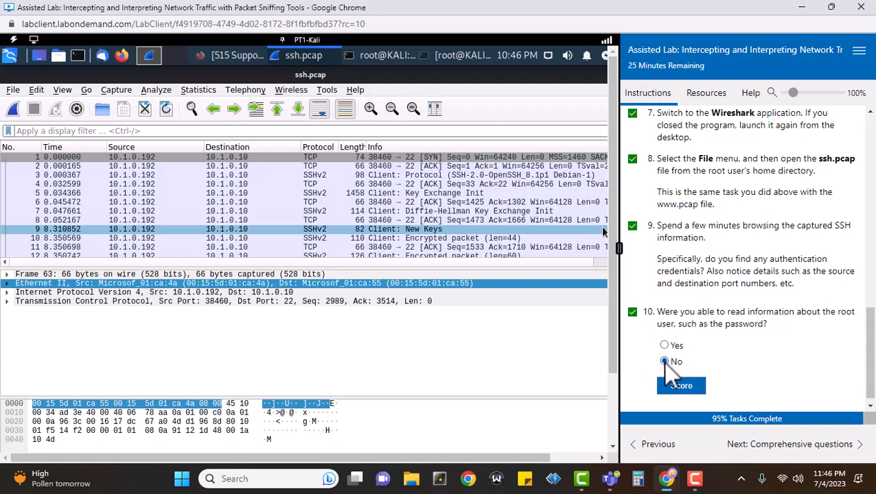
click(683, 389)
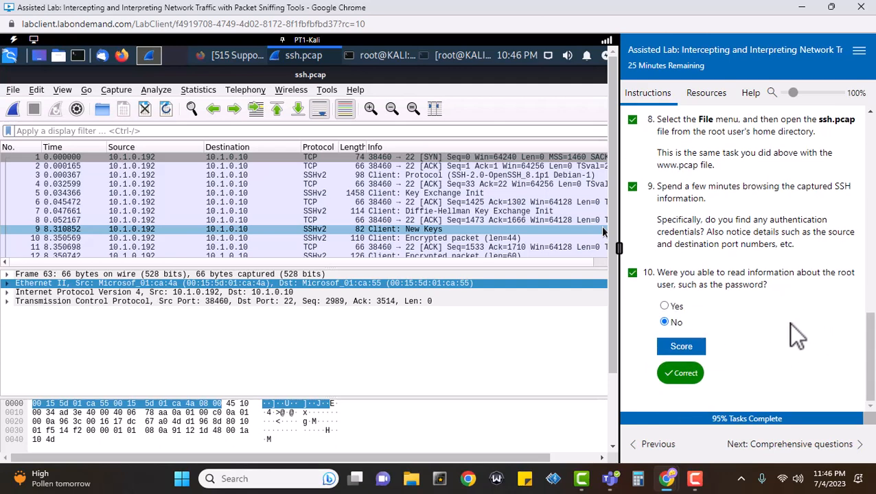
Answer comprehensive question 1 with 'HTTP and SSH traffic' and score it
click(831, 446)
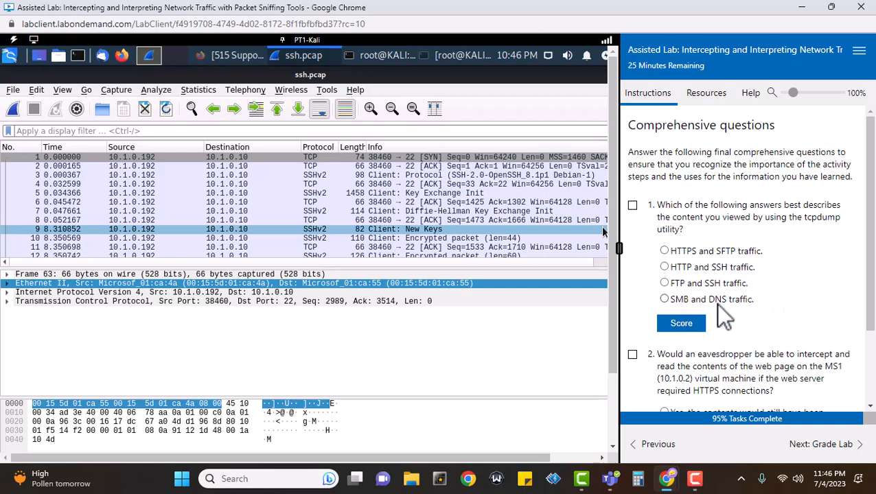
click(665, 267)
click(632, 205)
click(680, 325)
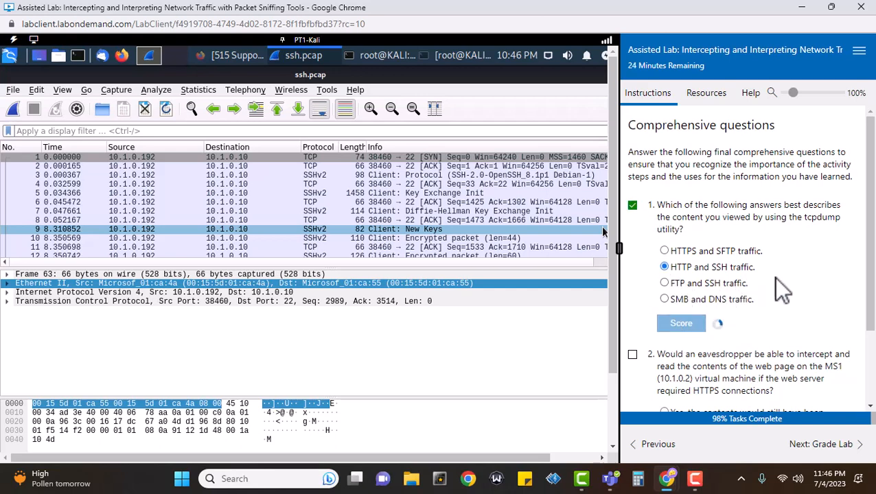
scroll(790, 279, down, 2)
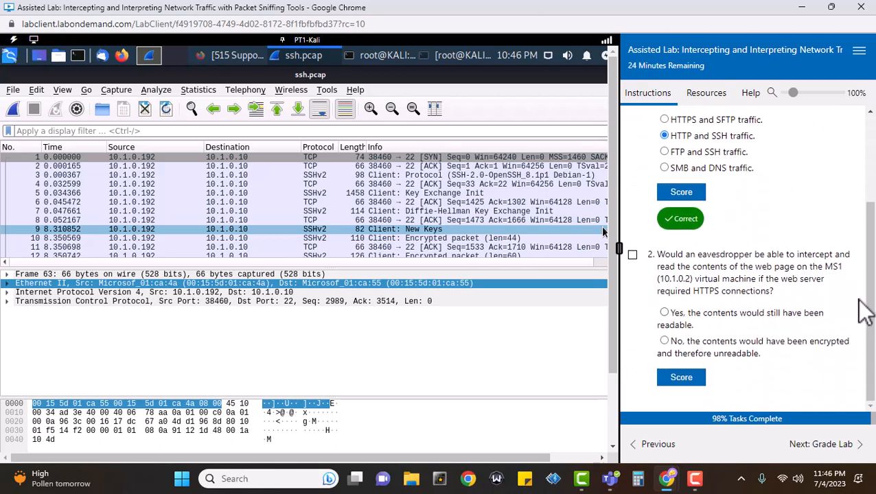
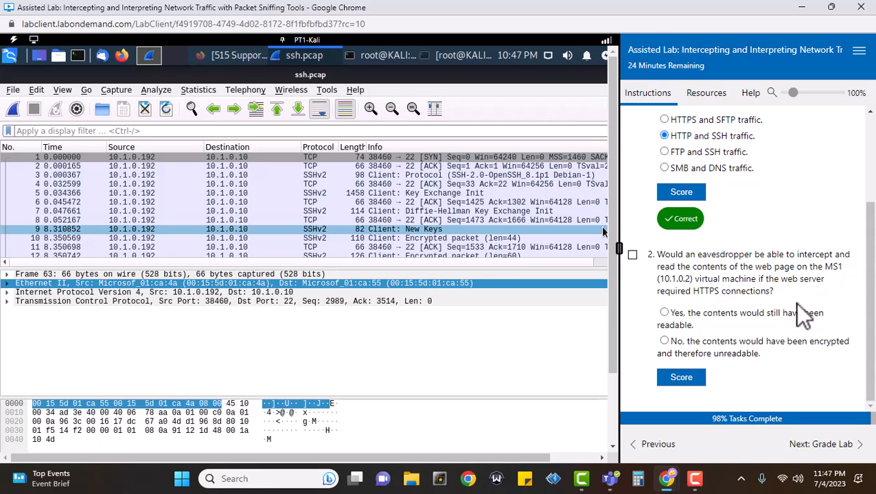
Tick question 2 and score the answer 'No, the contents would have been encrypted'
click(632, 255)
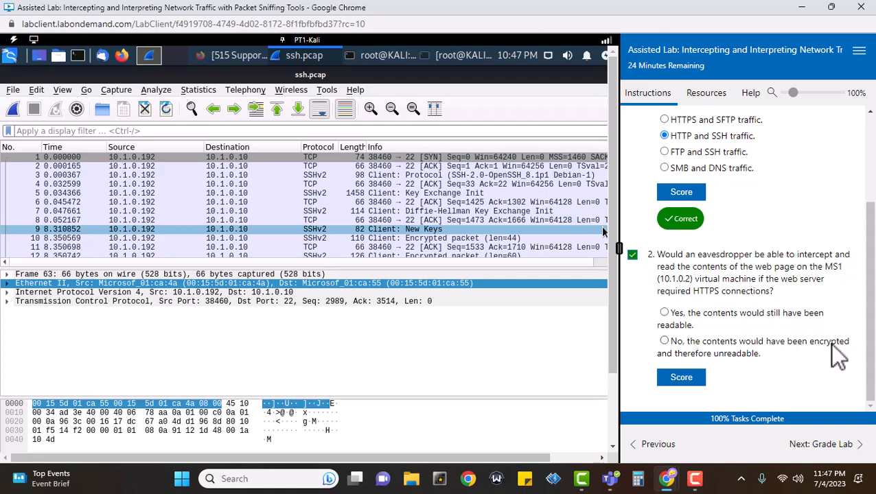
click(664, 341)
click(683, 380)
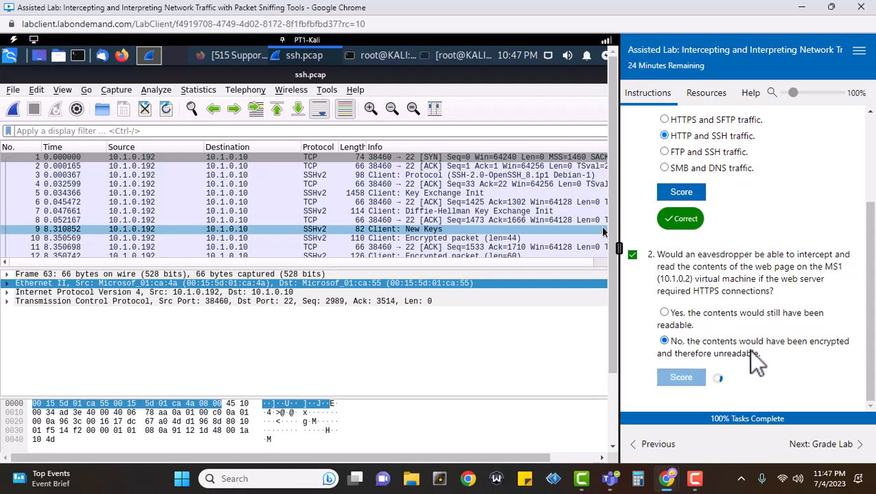
Submit the lab for grading and confirm the submission
click(826, 445)
click(838, 445)
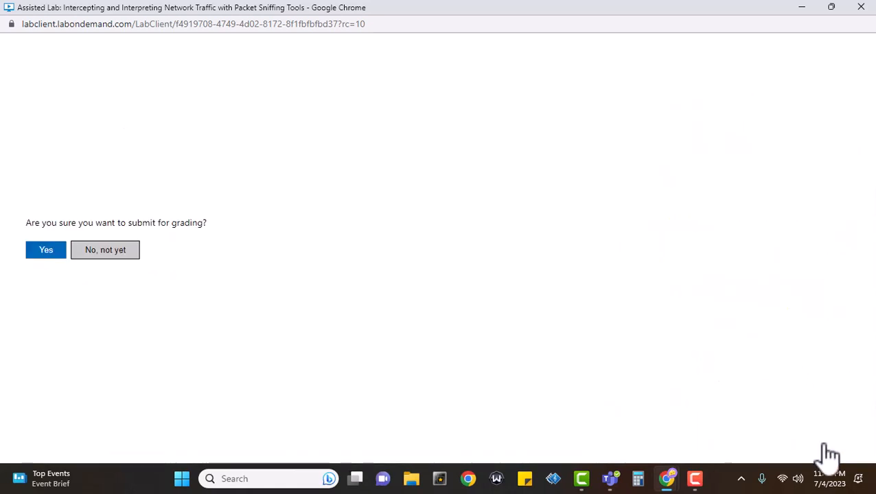
click(46, 250)
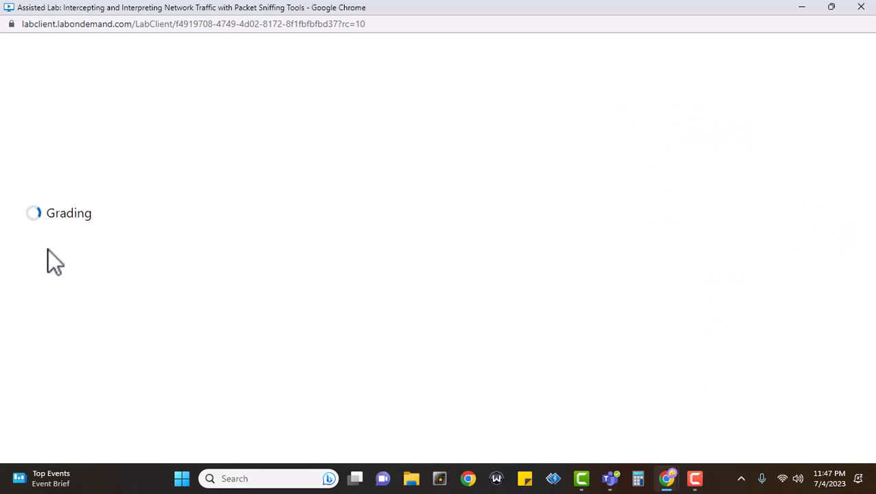